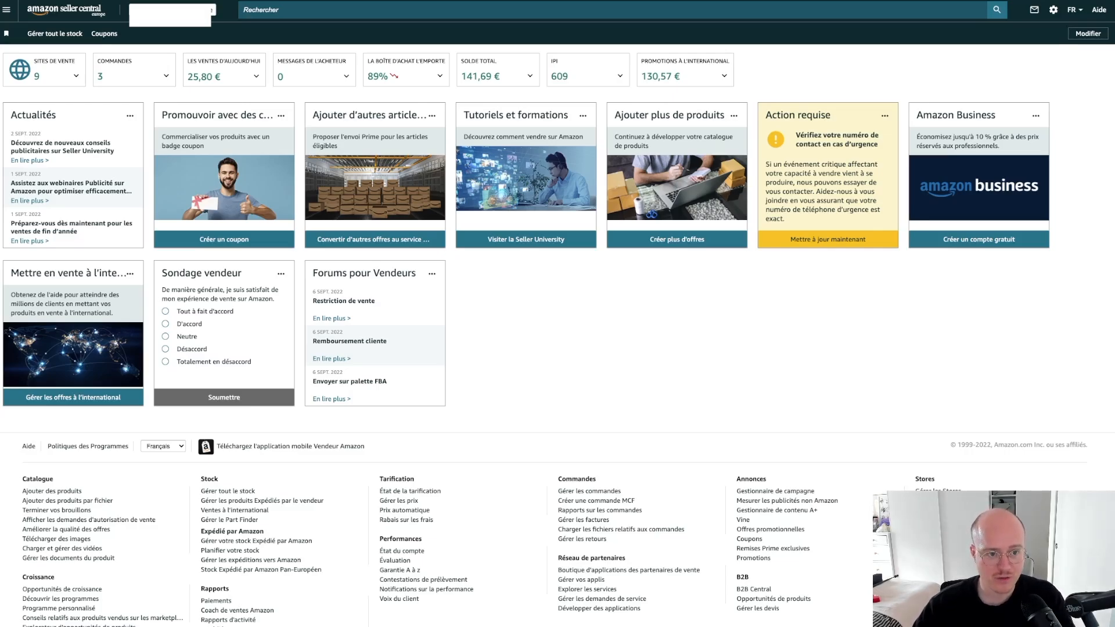
# Open the Gérer tout le stock page to list the whole inventory
pyautogui.click(6, 9)
pyautogui.moveTo(11, 54)
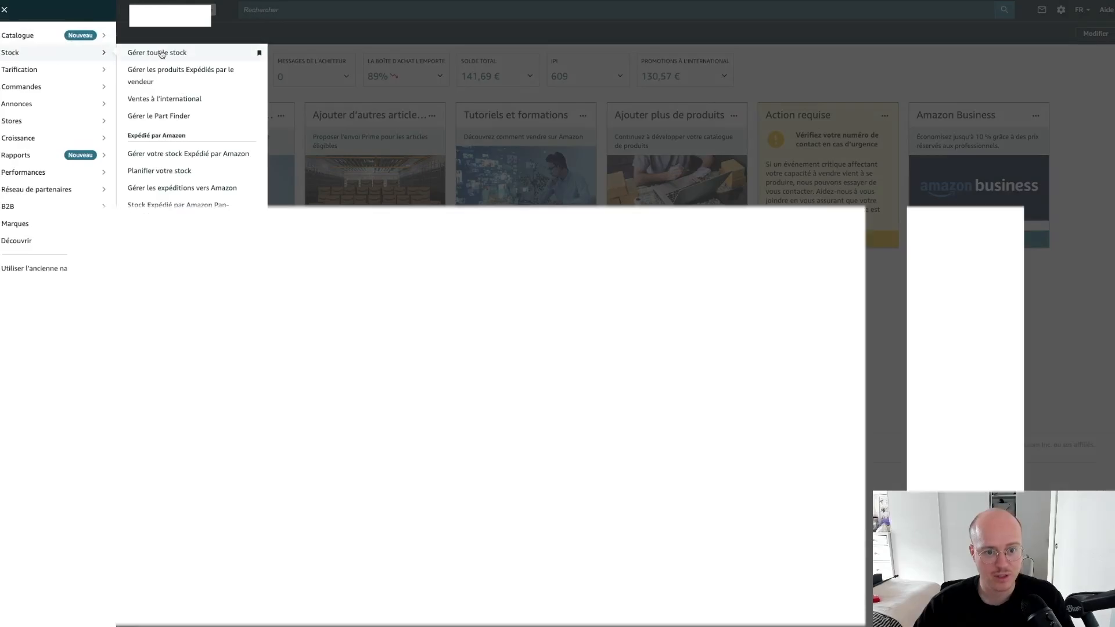
pyautogui.click(157, 53)
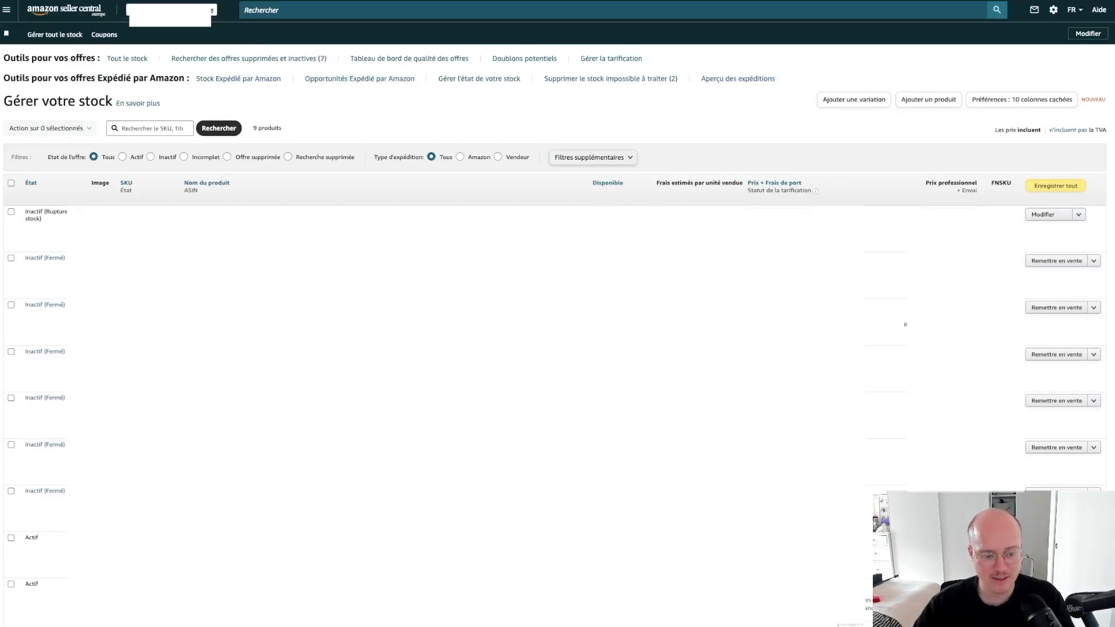
# Select the closed listing in the third row and start sending its stock to Amazon
pyautogui.click(11, 306)
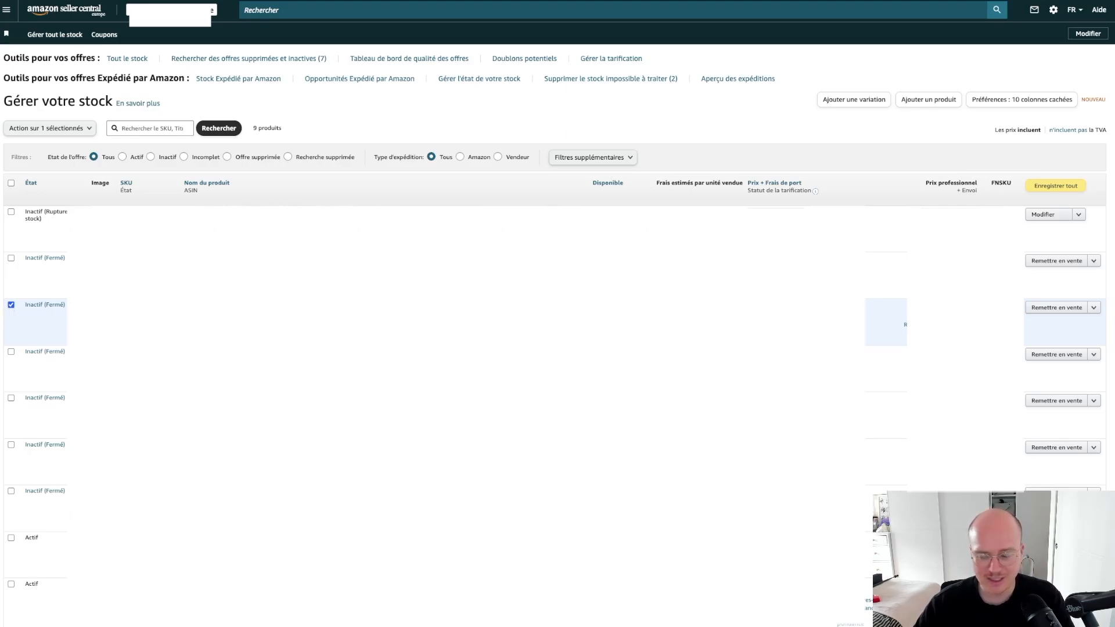
pyautogui.click(1094, 308)
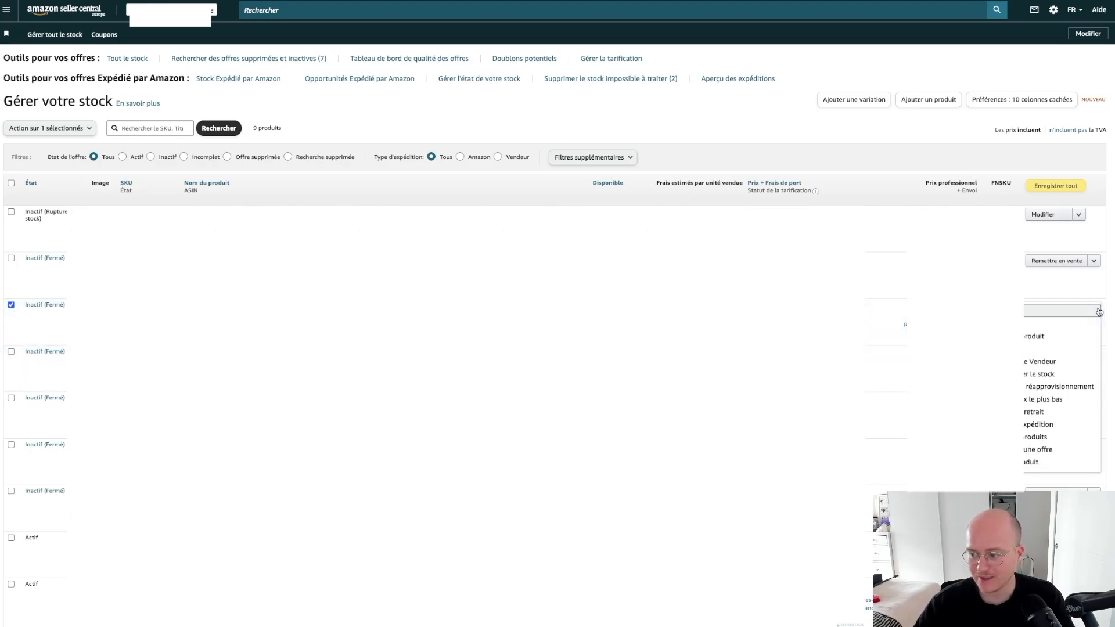
pyautogui.click(1056, 374)
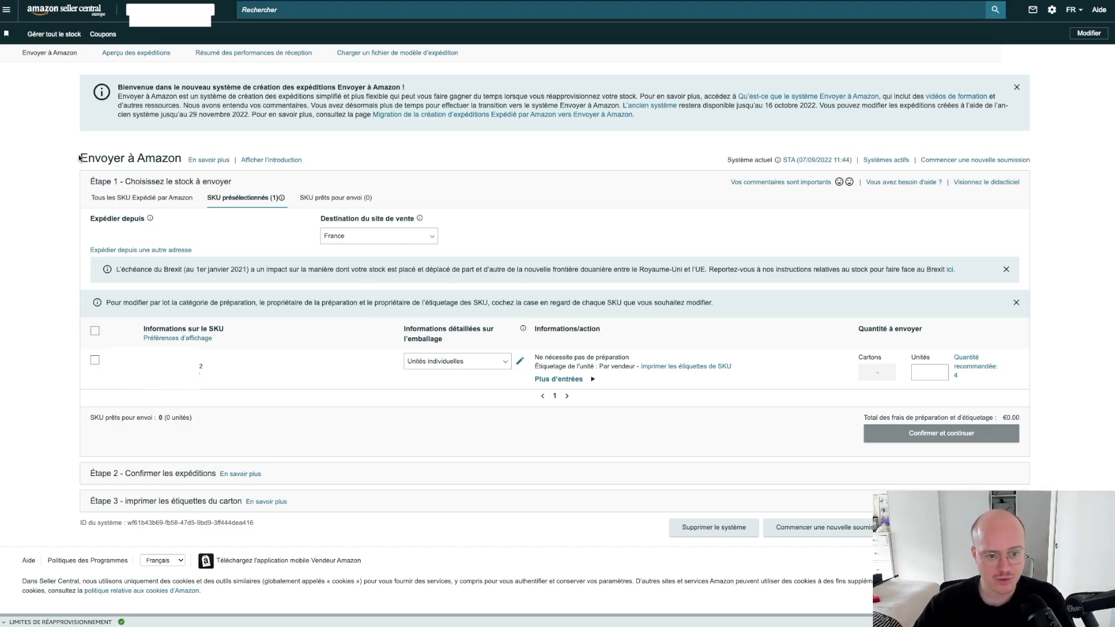
# Examine the Étape 1 stock selection section, including the ship-from address and the destination marketplace options
pyautogui.moveTo(80, 158); pyautogui.dragTo(172, 160)
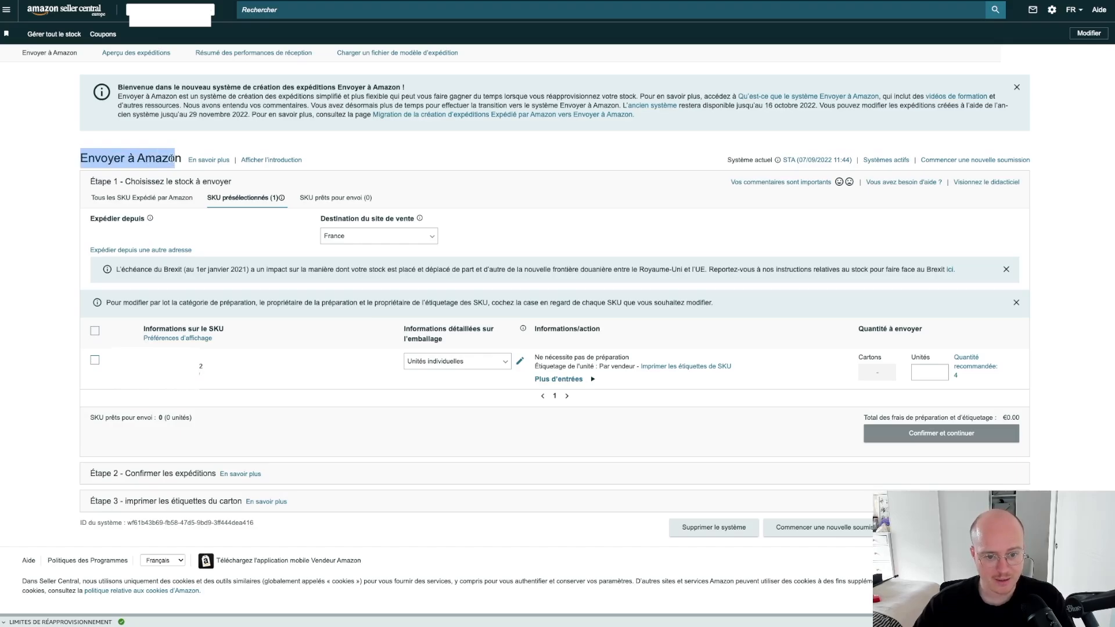
pyautogui.moveTo(89, 181); pyautogui.dragTo(235, 187)
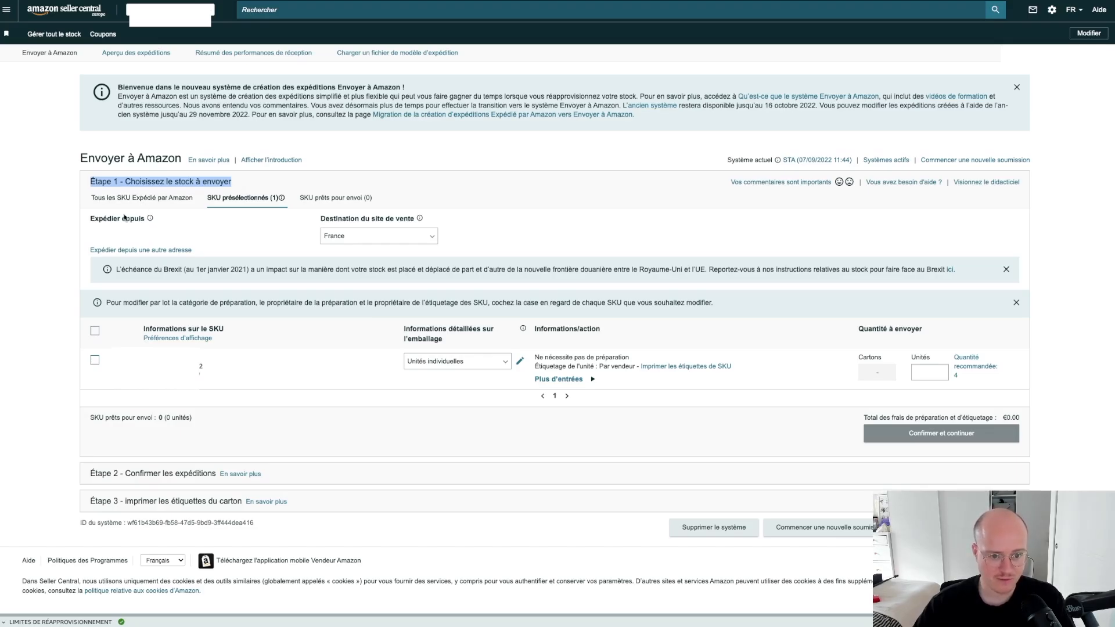
pyautogui.moveTo(90, 219); pyautogui.dragTo(145, 220)
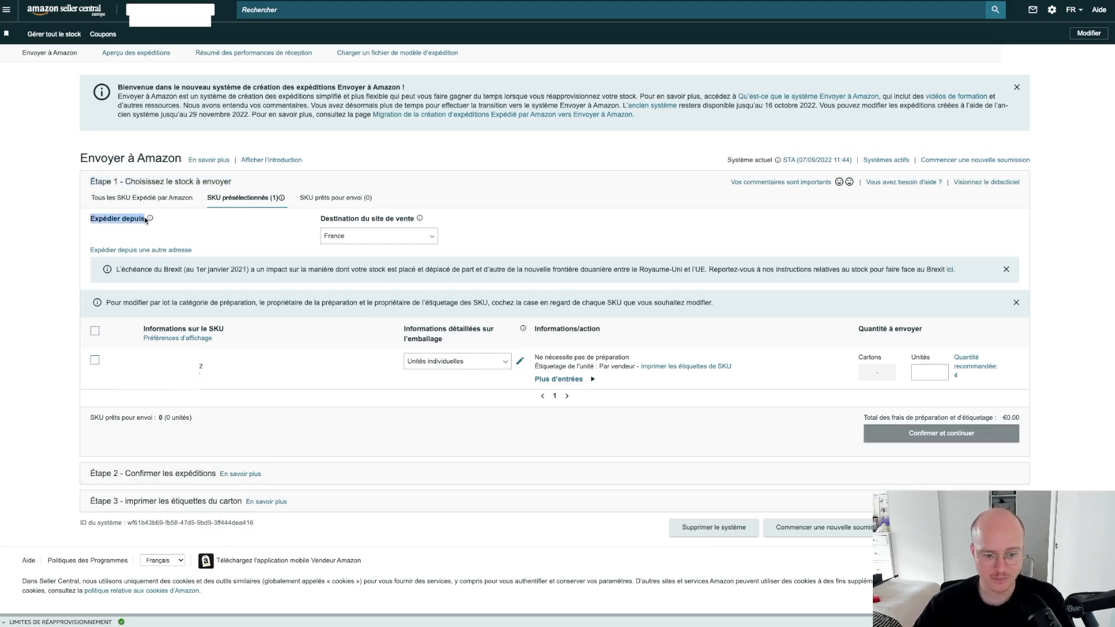
pyautogui.click(90, 219)
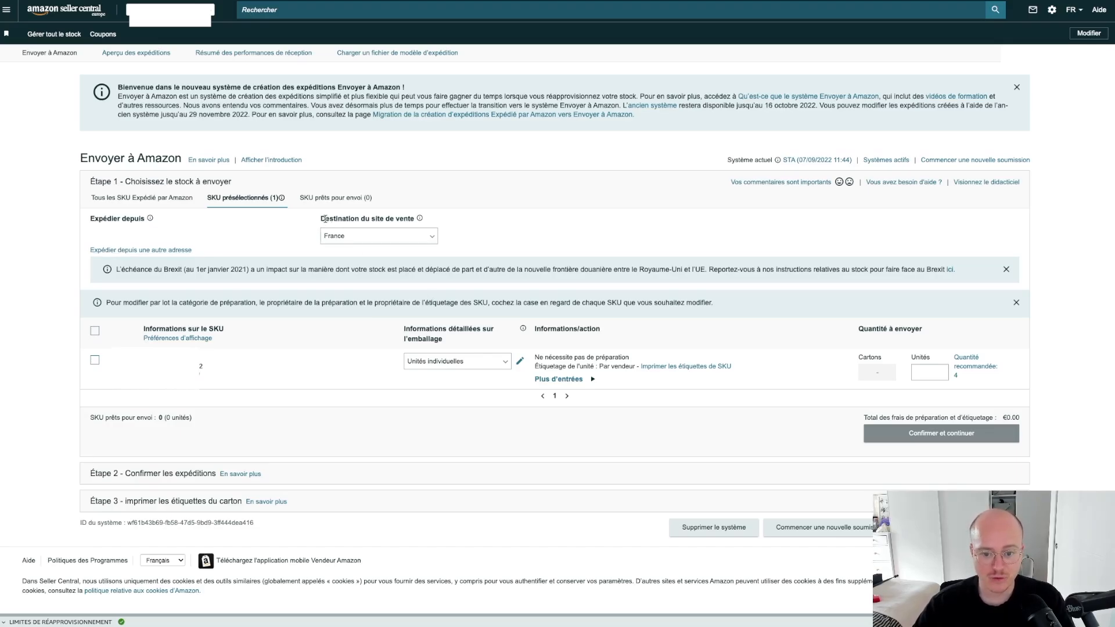
pyautogui.moveTo(320, 218); pyautogui.dragTo(412, 218)
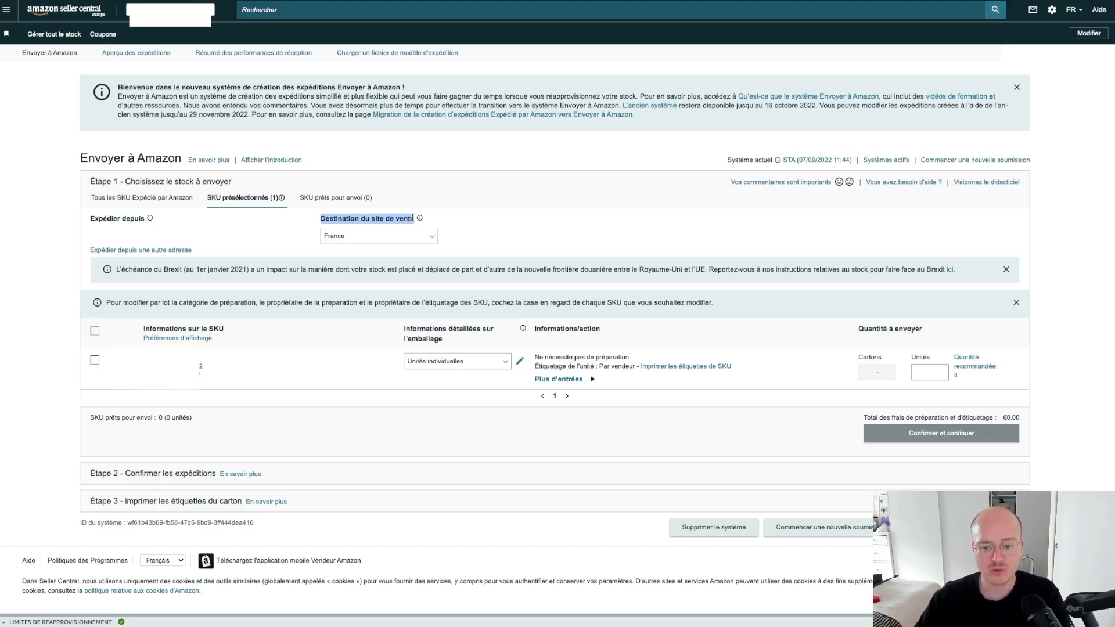
pyautogui.click(410, 236)
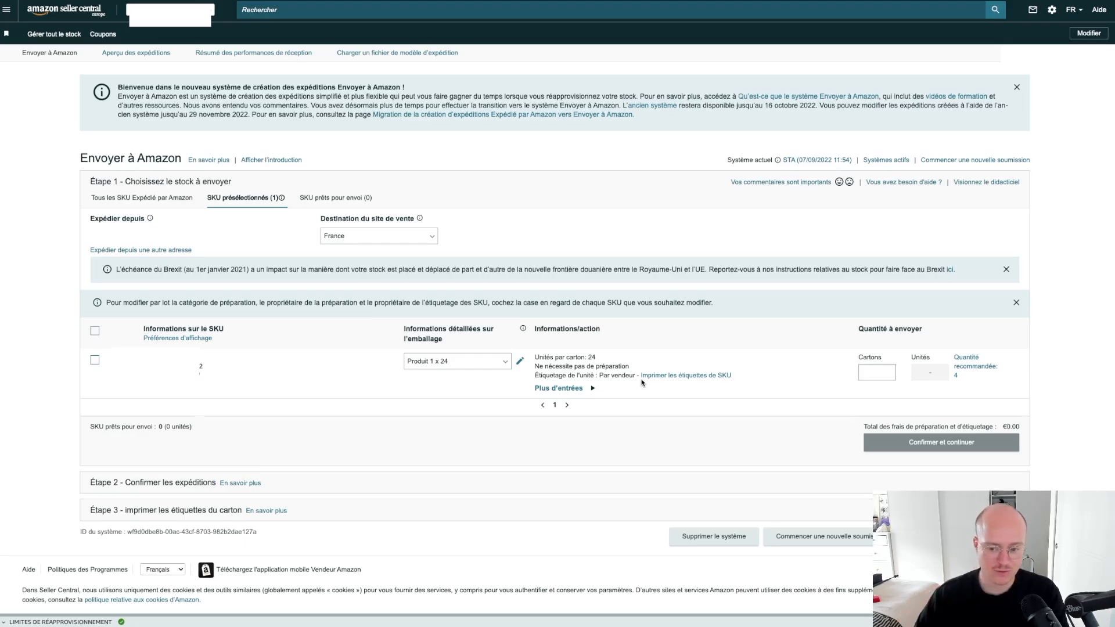
# Create a new packaging template for the SKU named "Produit x24" with 24 units per carton
pyautogui.click(502, 361)
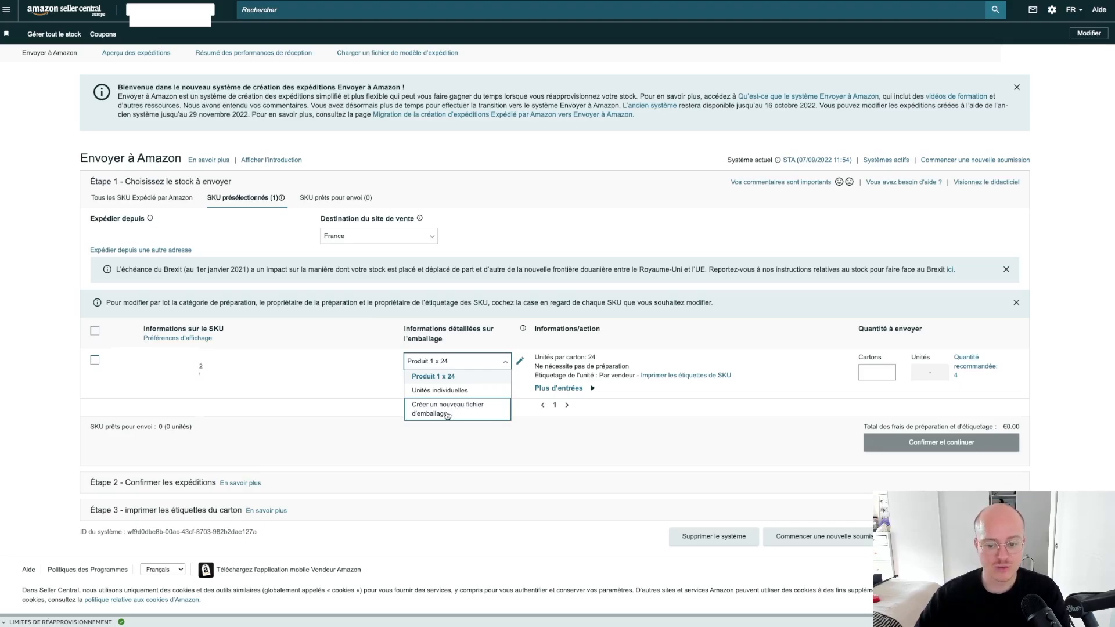
pyautogui.click(447, 414)
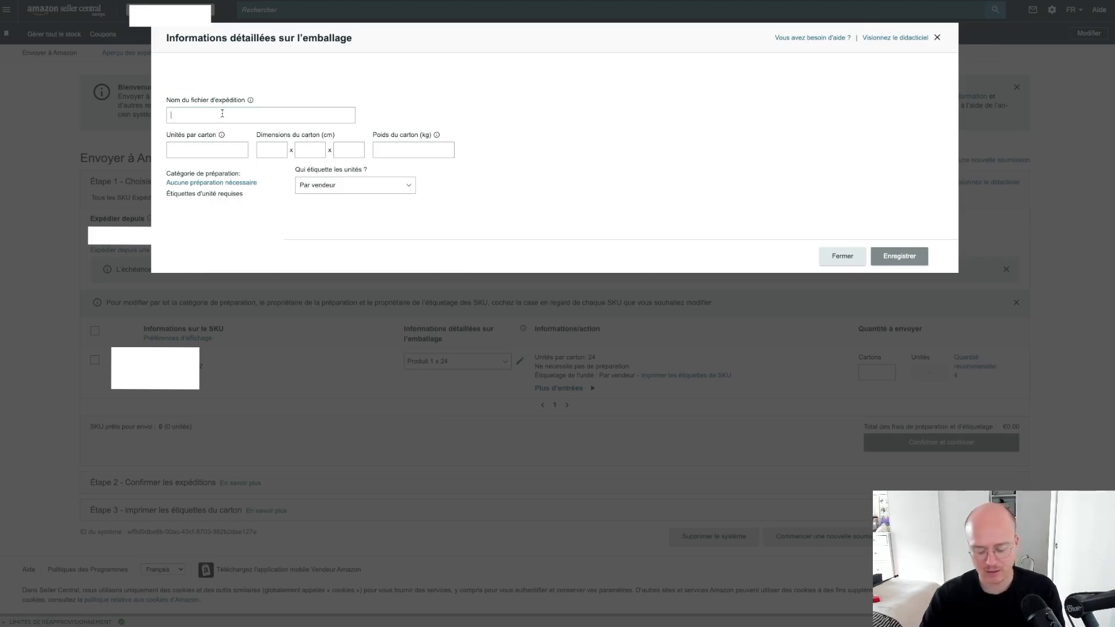
pyautogui.write('Produit x')
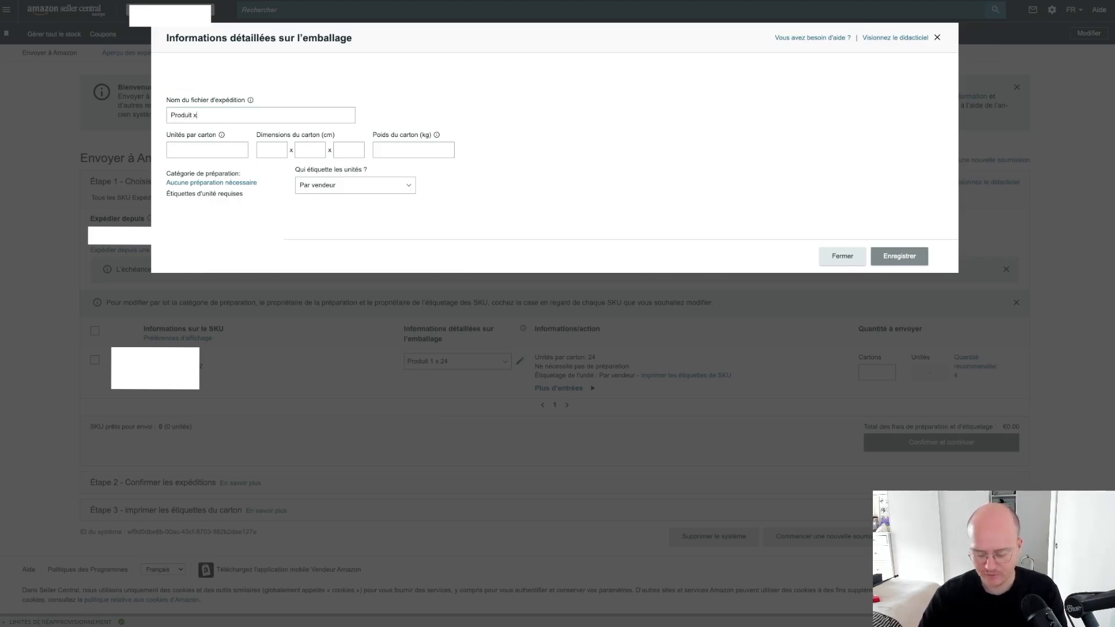
pyautogui.write('24')
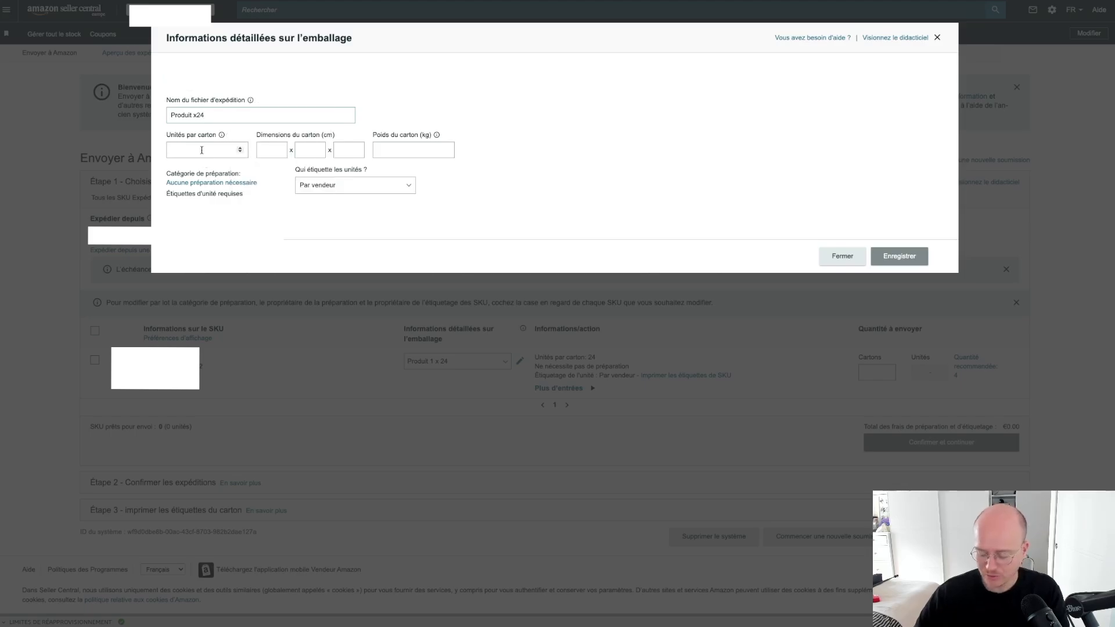
# Set the carton dimensions to 40 x 30 x 40 cm and the carton weight to 17 kg
pyautogui.click(273, 149)
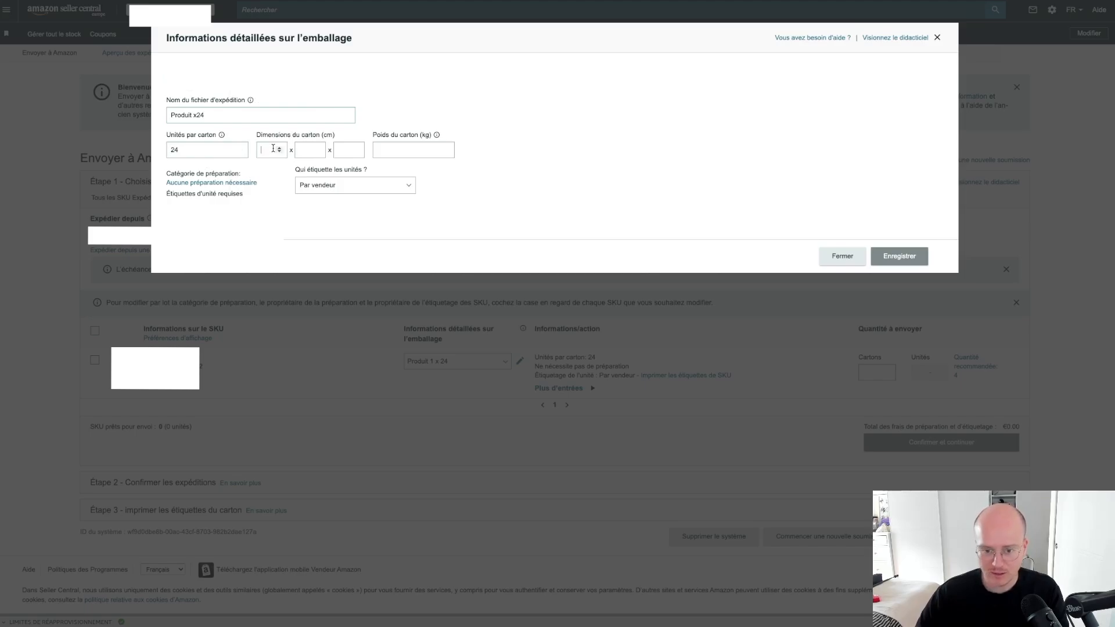
pyautogui.write('40')
pyautogui.click(318, 152)
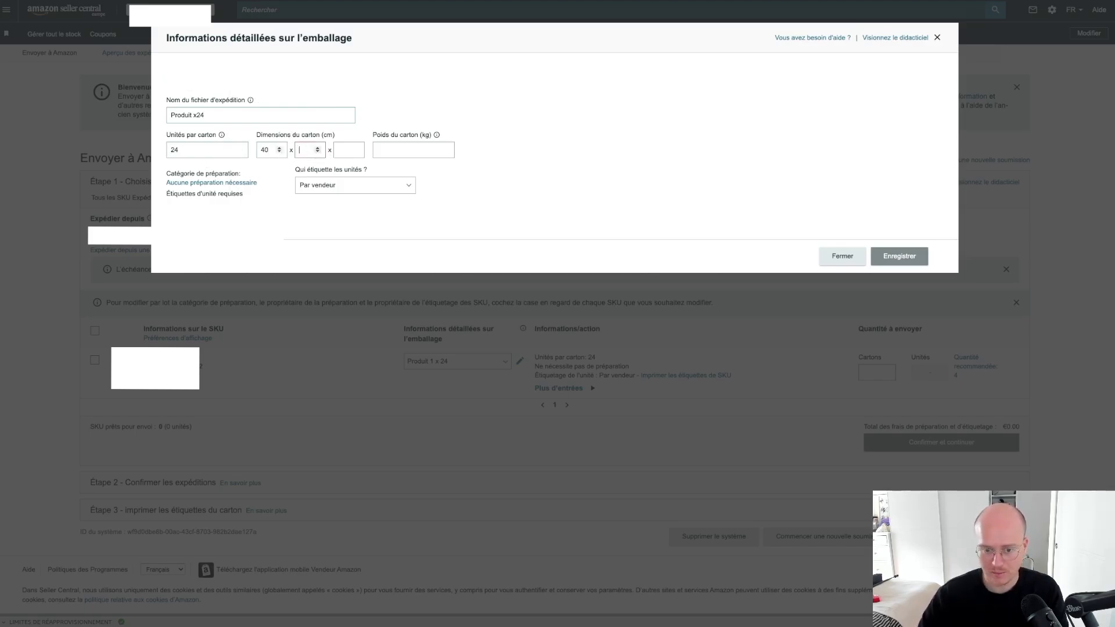
pyautogui.write('30')
pyautogui.click(343, 150)
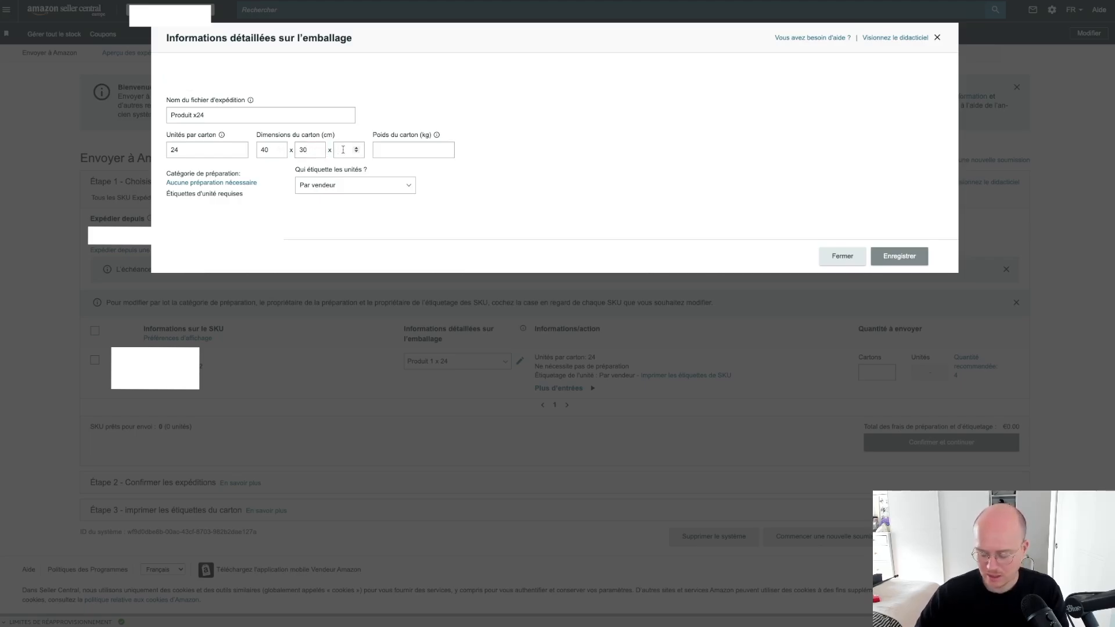
pyautogui.write('40')
pyautogui.press('Tab')
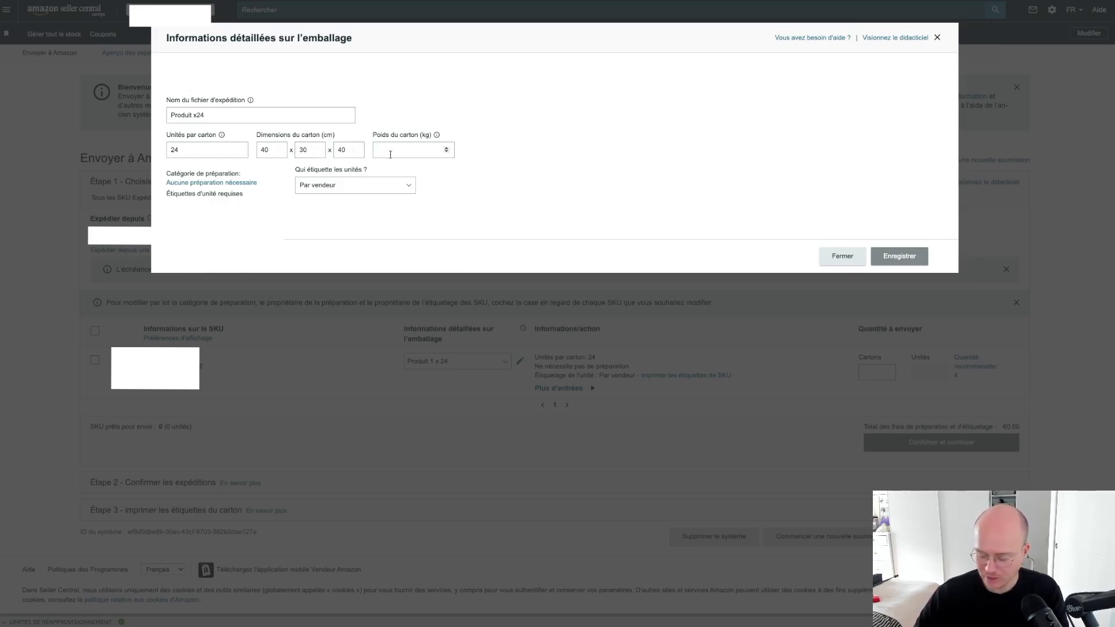
pyautogui.write('17')
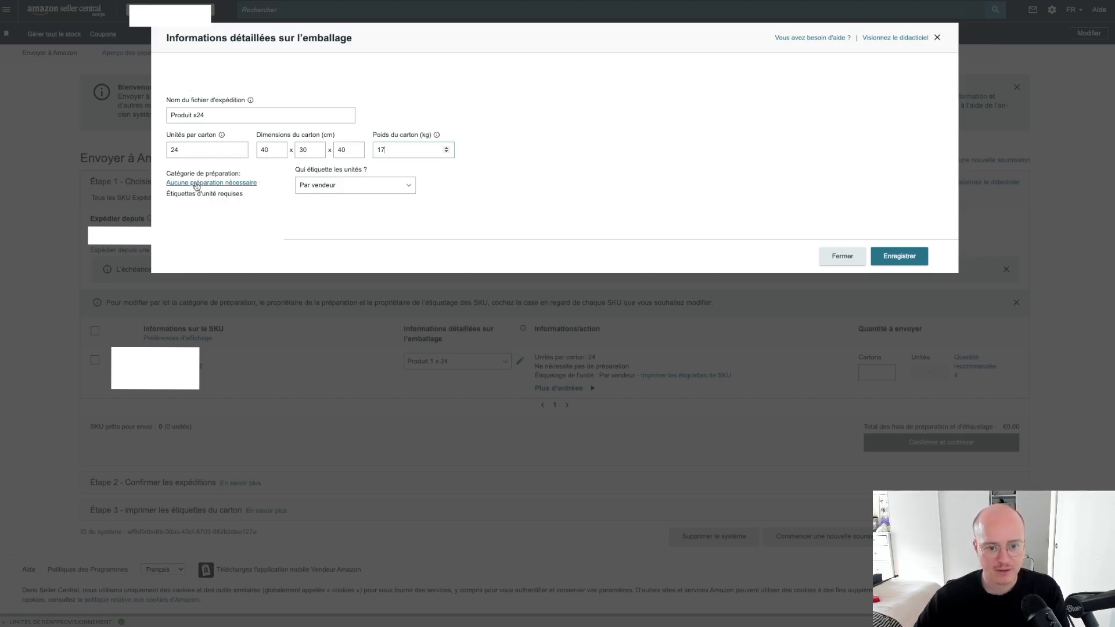
# Choose "Aucune préparation nécessaire" as the preparation category and save the preparation instruction
pyautogui.moveTo(167, 173); pyautogui.dragTo(244, 179)
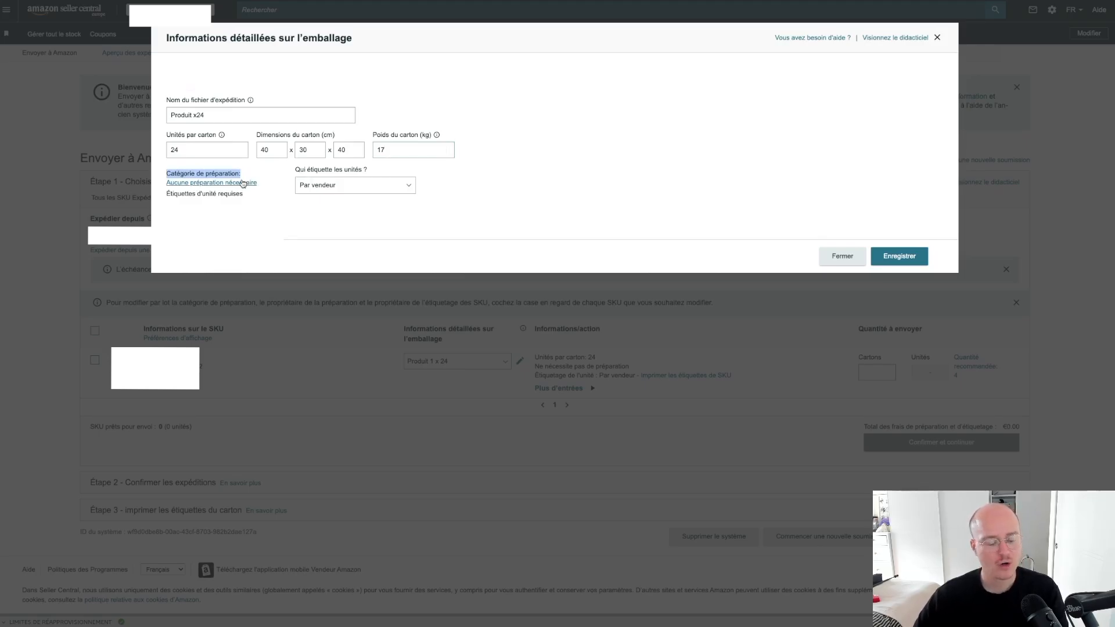
pyautogui.click(242, 183)
pyautogui.click(326, 138)
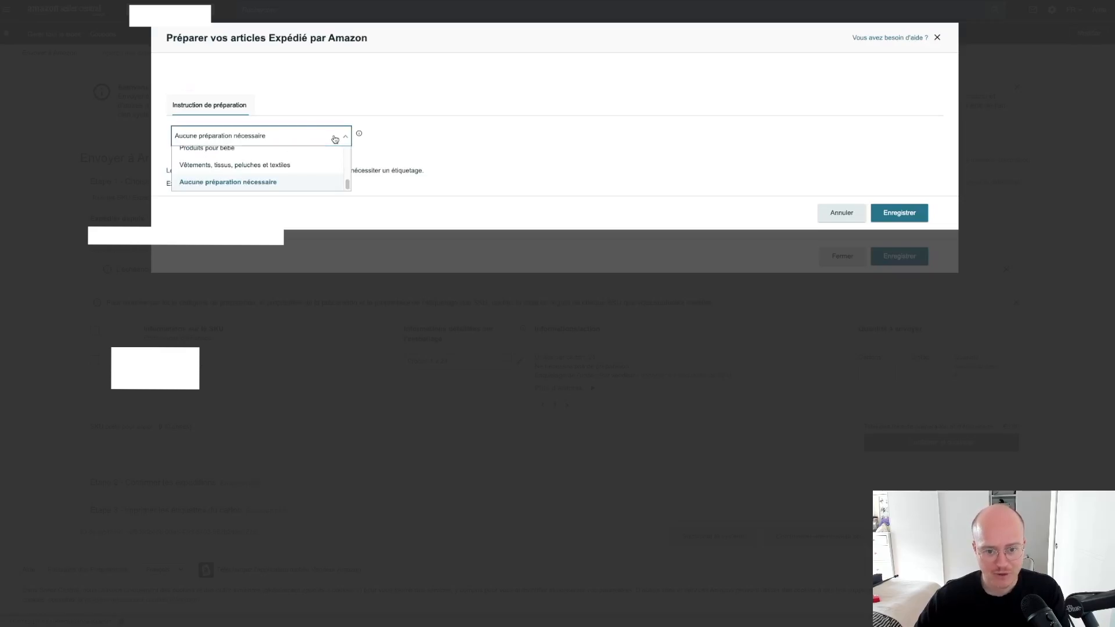
pyautogui.moveTo(346, 181)
pyautogui.mouseDown()
pyautogui.moveTo(349, 156)
pyautogui.moveTo(343, 193)
pyautogui.mouseUp()
pyautogui.click(221, 182)
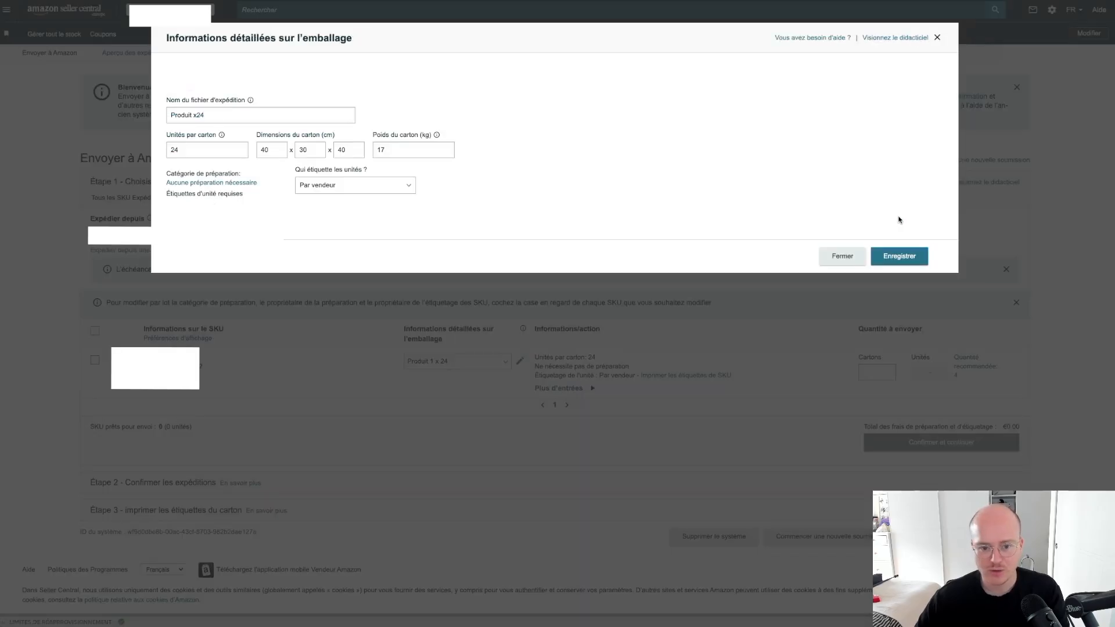
pyautogui.click(899, 214)
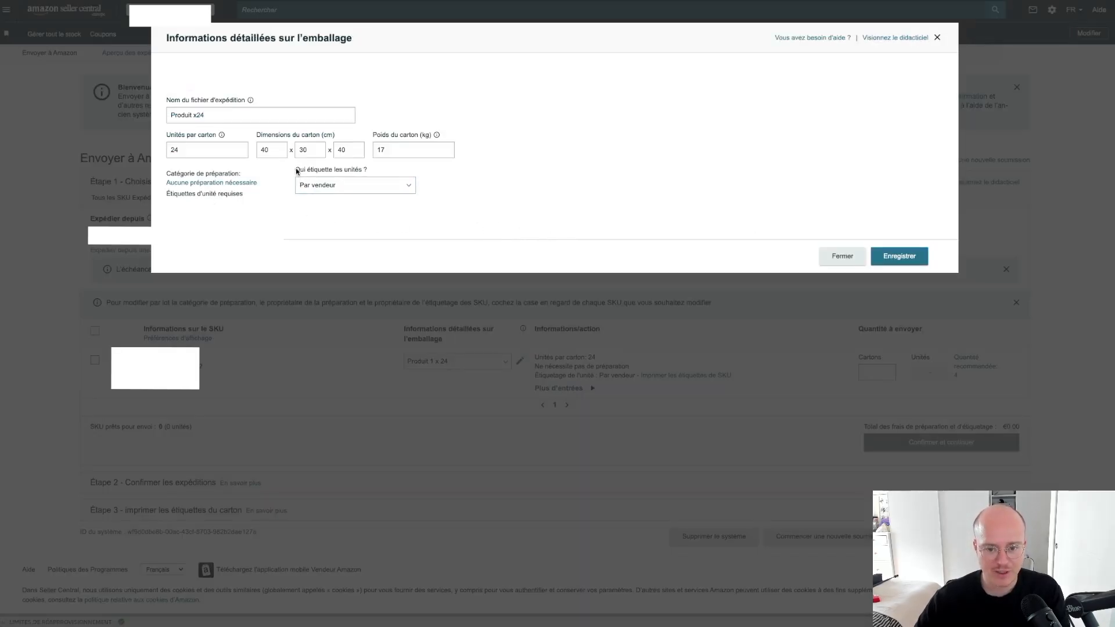
# Choose "Par vendeur" for who labels the units and save the packaging details
pyautogui.moveTo(296, 170); pyautogui.dragTo(378, 175)
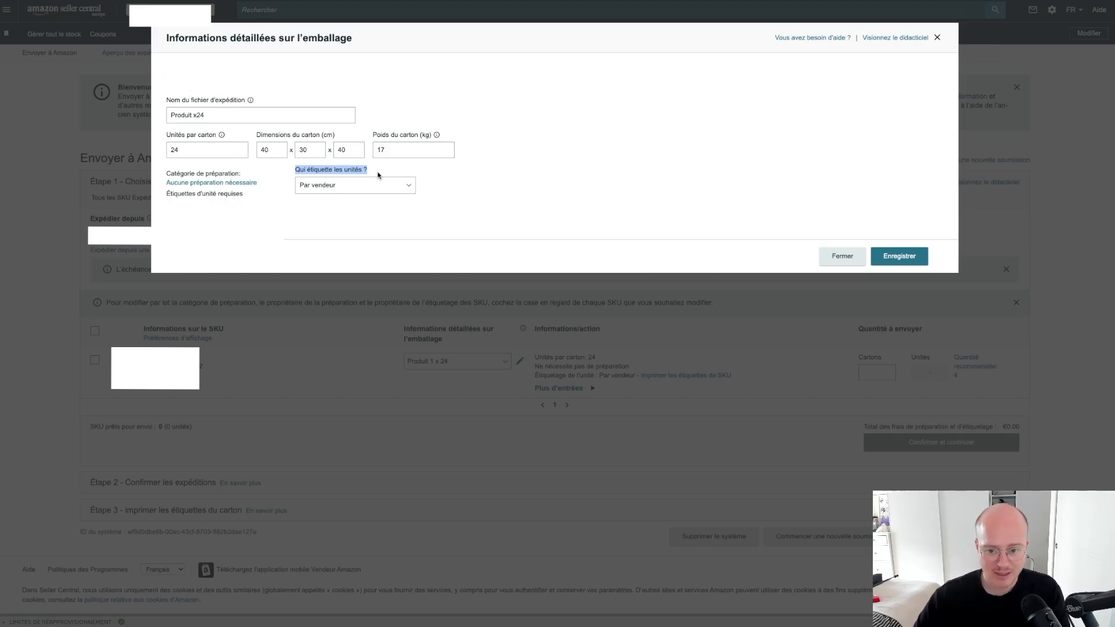
pyautogui.click(409, 186)
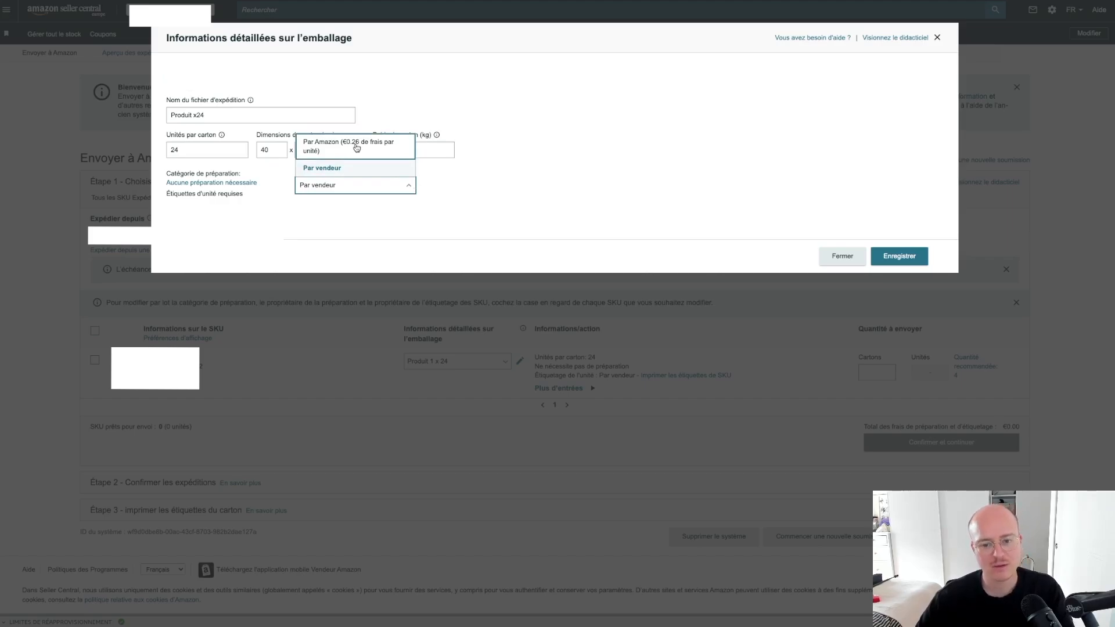
pyautogui.click(321, 171)
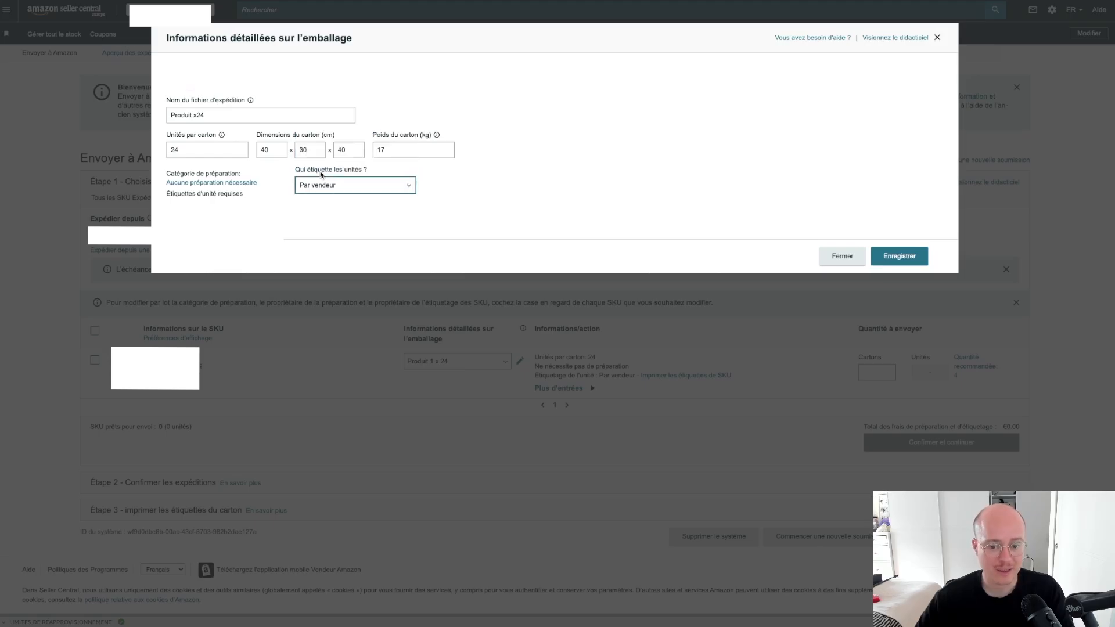
pyautogui.click(887, 256)
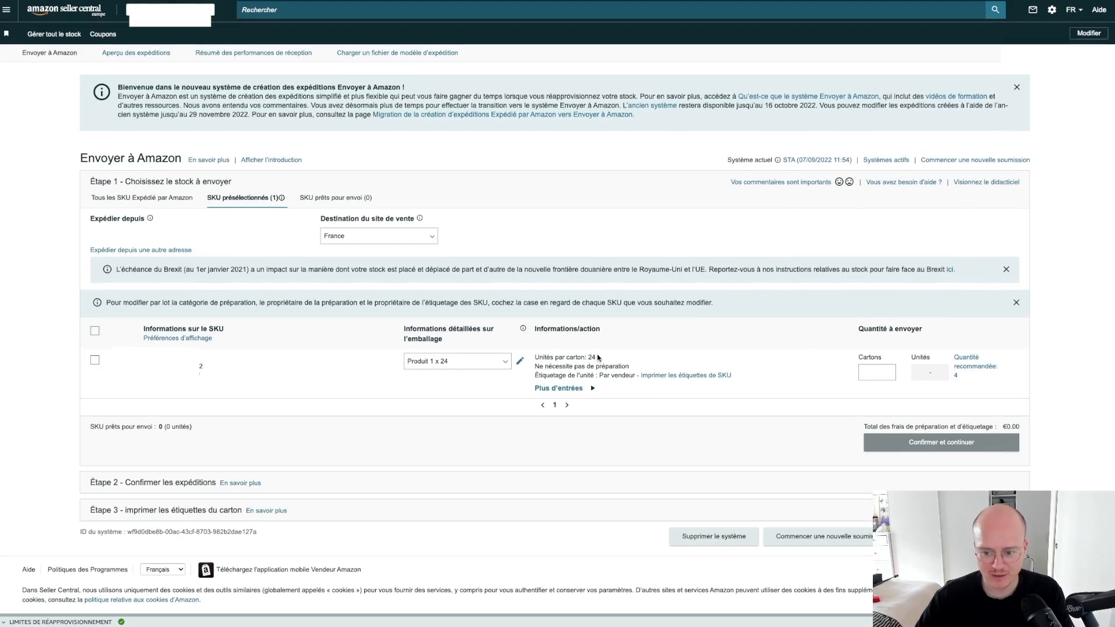
# Review the SKU's preparation requirement, unit labelling information and quantity-to-send section
pyautogui.moveTo(597, 357); pyautogui.dragTo(627, 363)
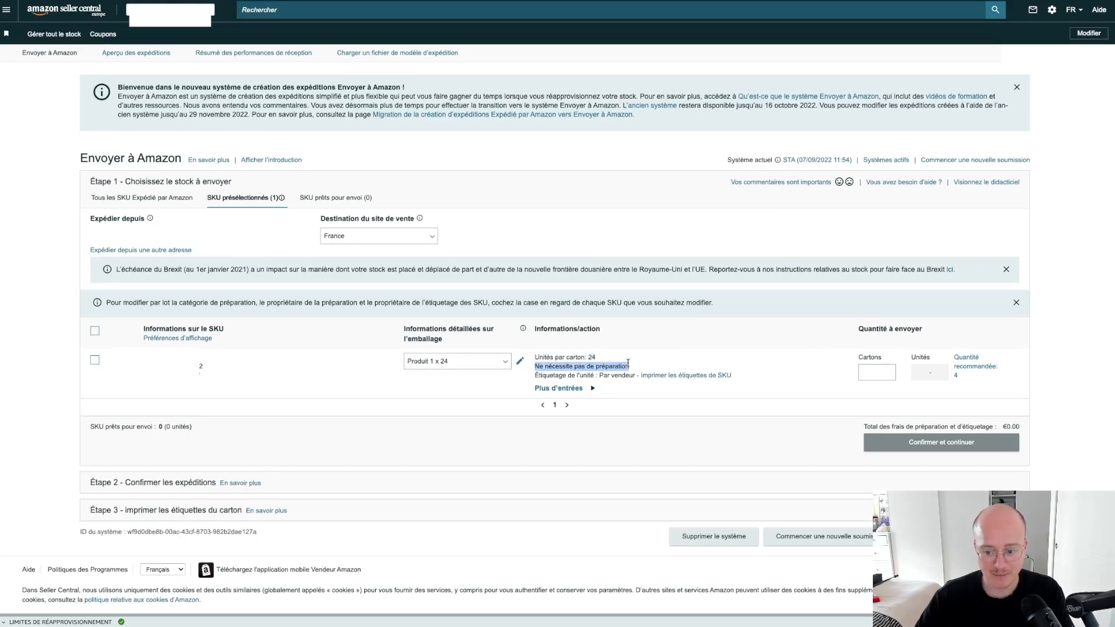
pyautogui.moveTo(535, 376); pyautogui.dragTo(636, 374)
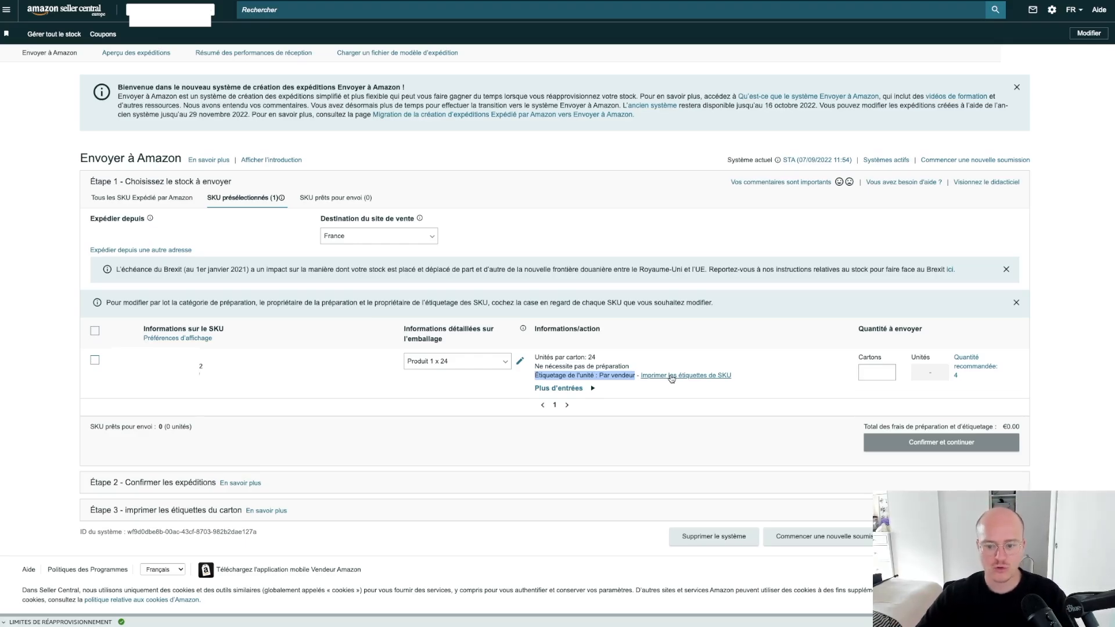
pyautogui.click(684, 402)
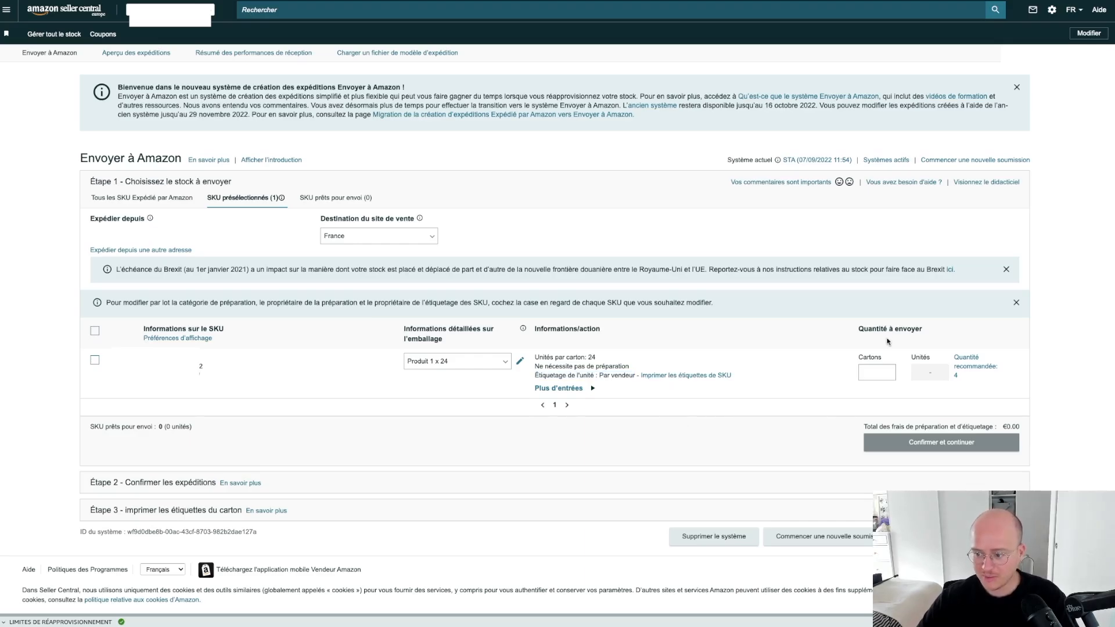
pyautogui.moveTo(857, 328); pyautogui.dragTo(926, 337)
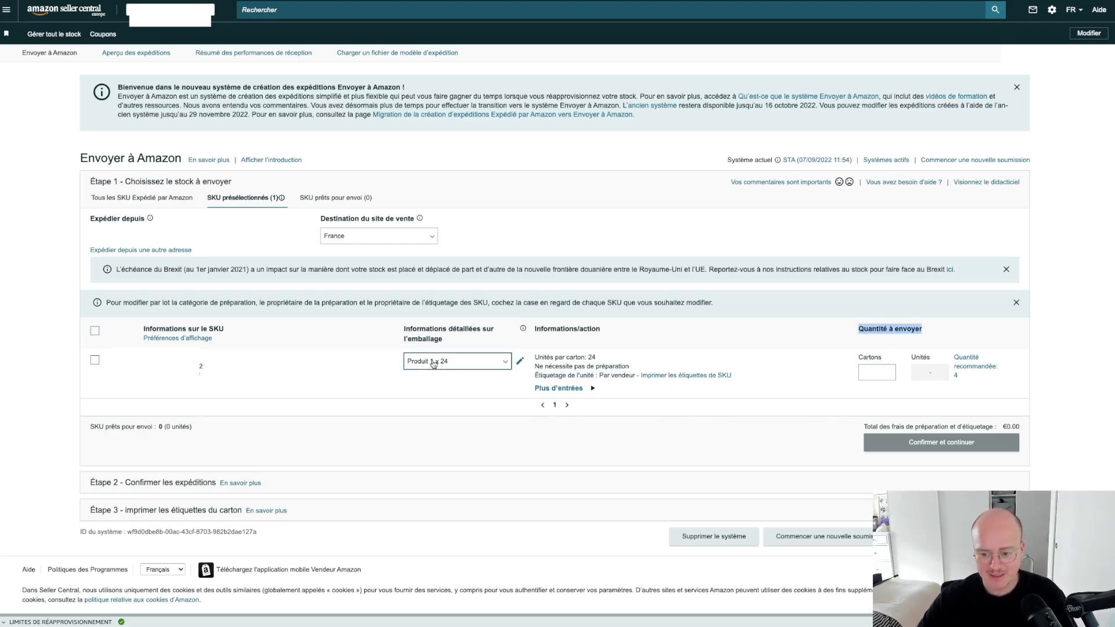
# Set the quantity to send to 20 cartons and confirm the SKU as ready to send
pyautogui.click(865, 372)
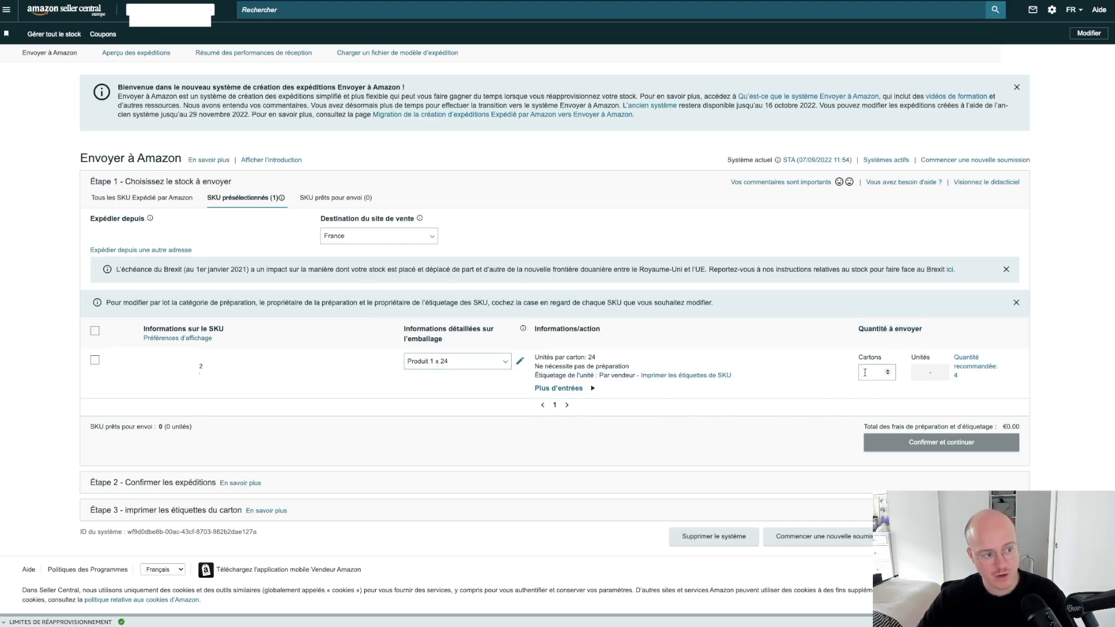
pyautogui.write('20')
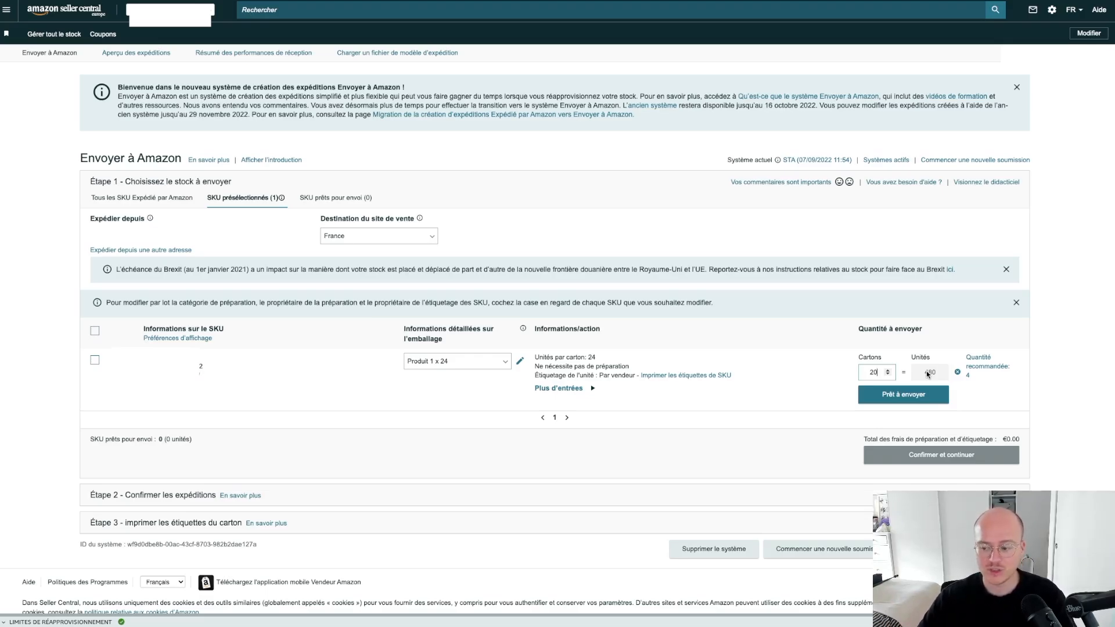
pyautogui.click(918, 393)
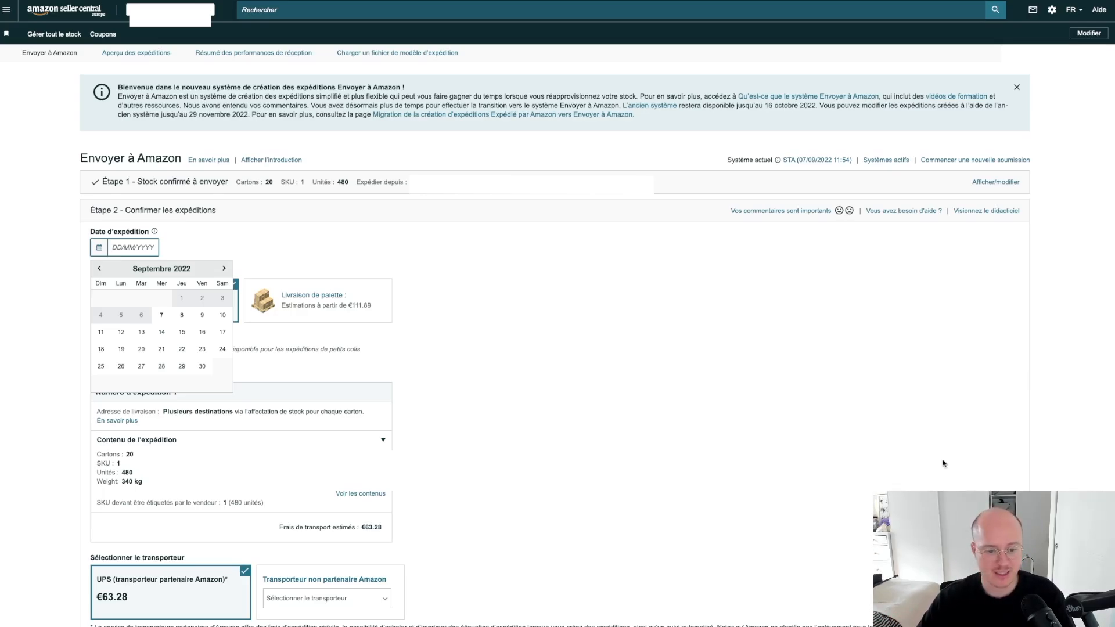
# Set the shipping date to 12/09/2022 and review the number of shipments and the delivery address
pyautogui.click(121, 335)
pyautogui.click(122, 336)
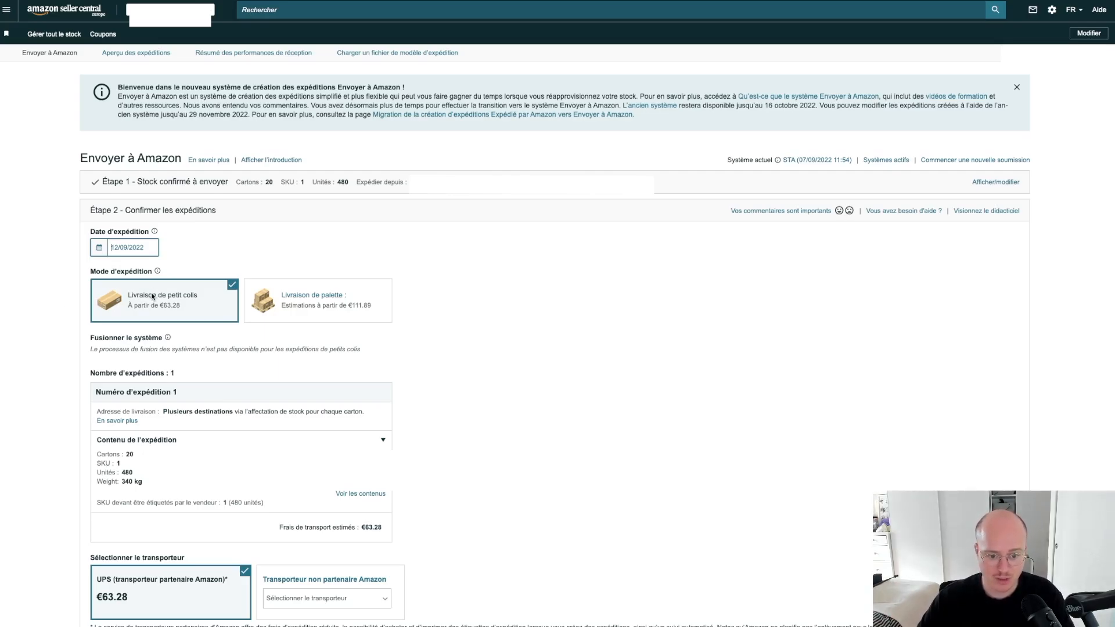
pyautogui.scroll(-3, 152, 297)
pyautogui.moveTo(94, 224); pyautogui.dragTo(209, 226)
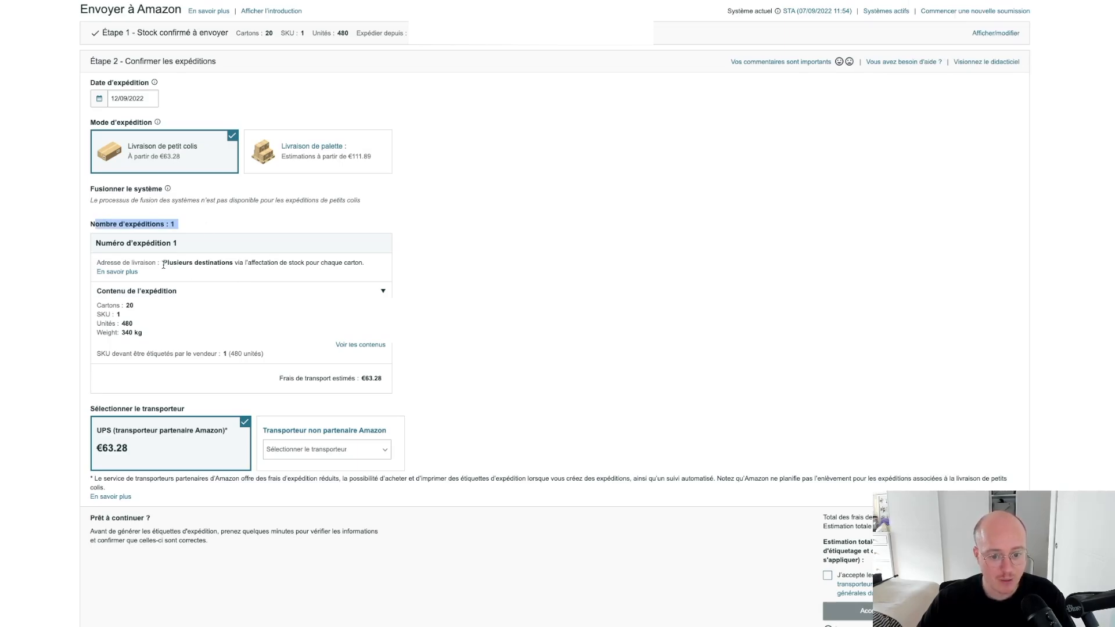
pyautogui.moveTo(163, 263); pyautogui.dragTo(240, 263)
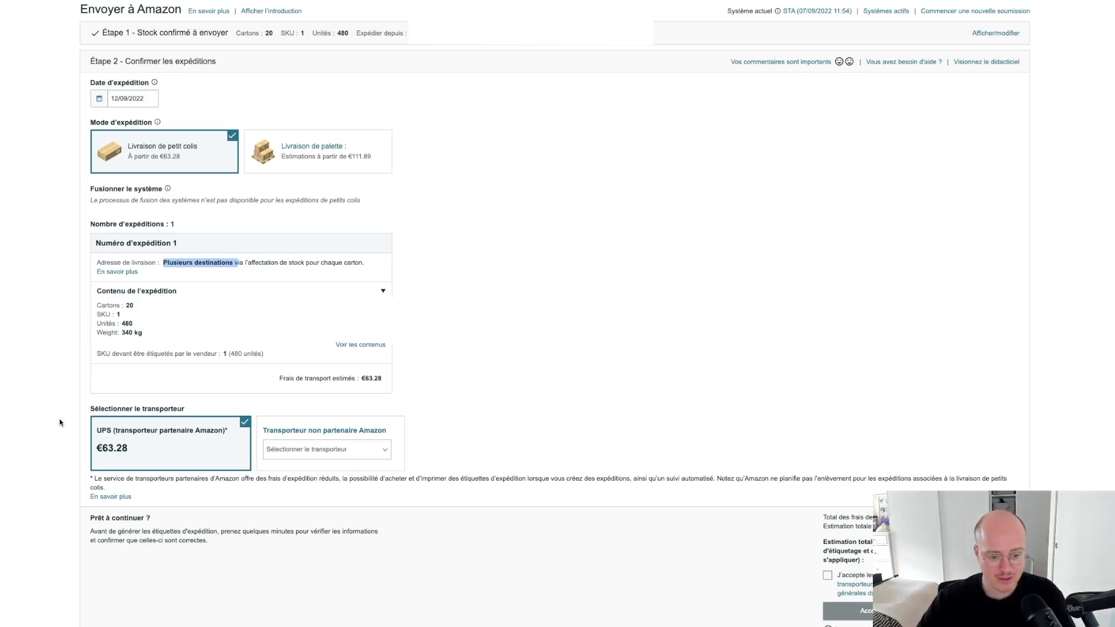
# Check the non-partner carrier options, keeping UPS (transporteur partenaire Amazon) as the carrier, and review its price
pyautogui.moveTo(90, 409); pyautogui.dragTo(217, 412)
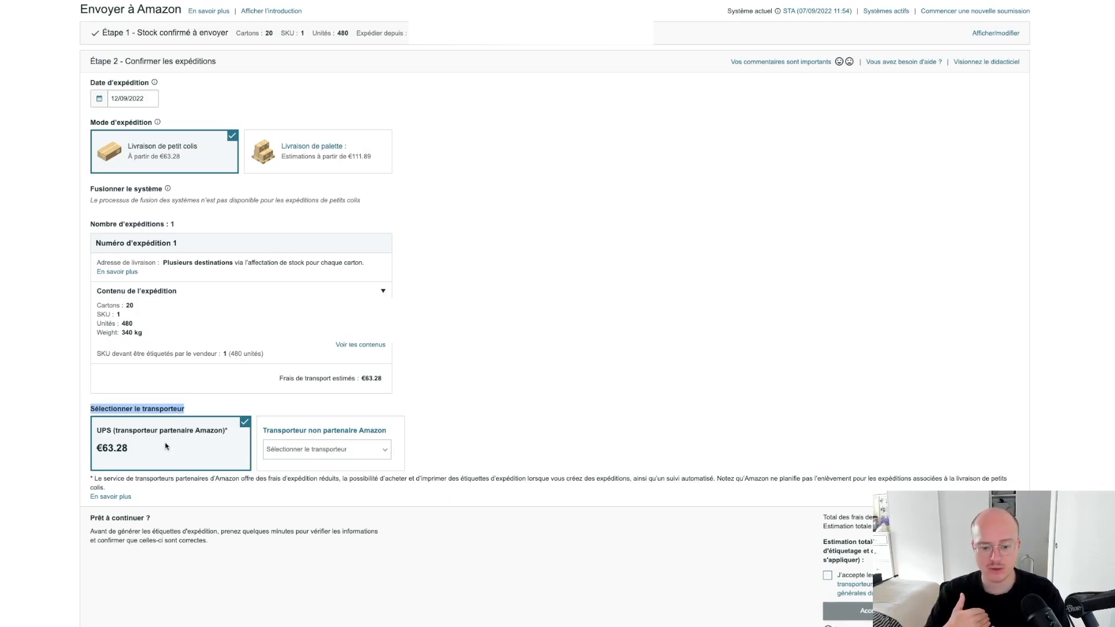
pyautogui.click(346, 435)
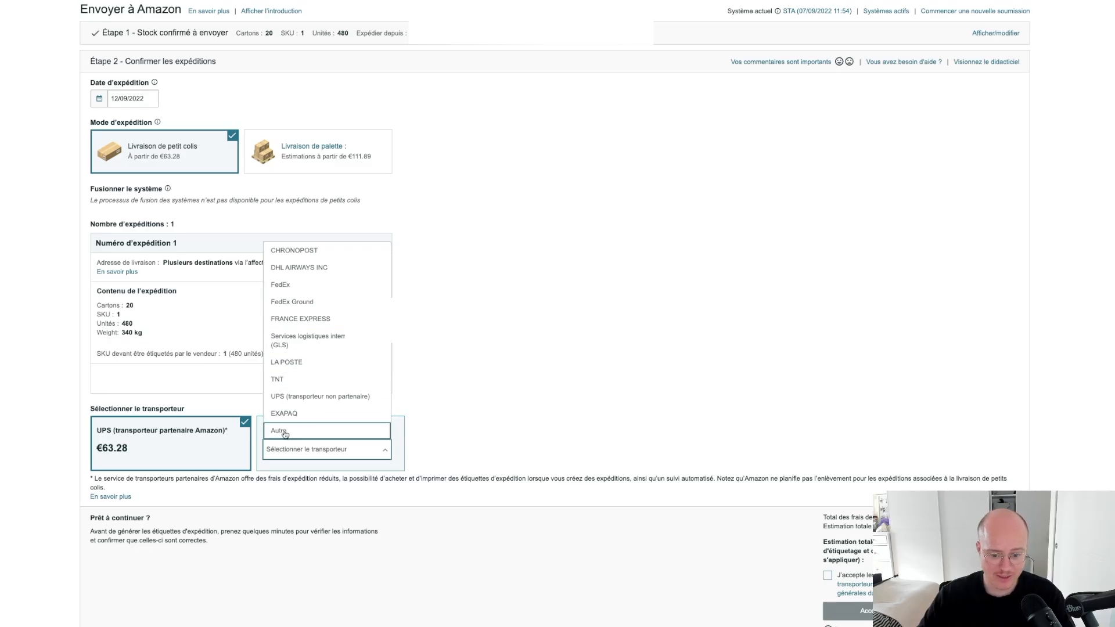
pyautogui.click(159, 452)
pyautogui.scroll(-1, 160, 451)
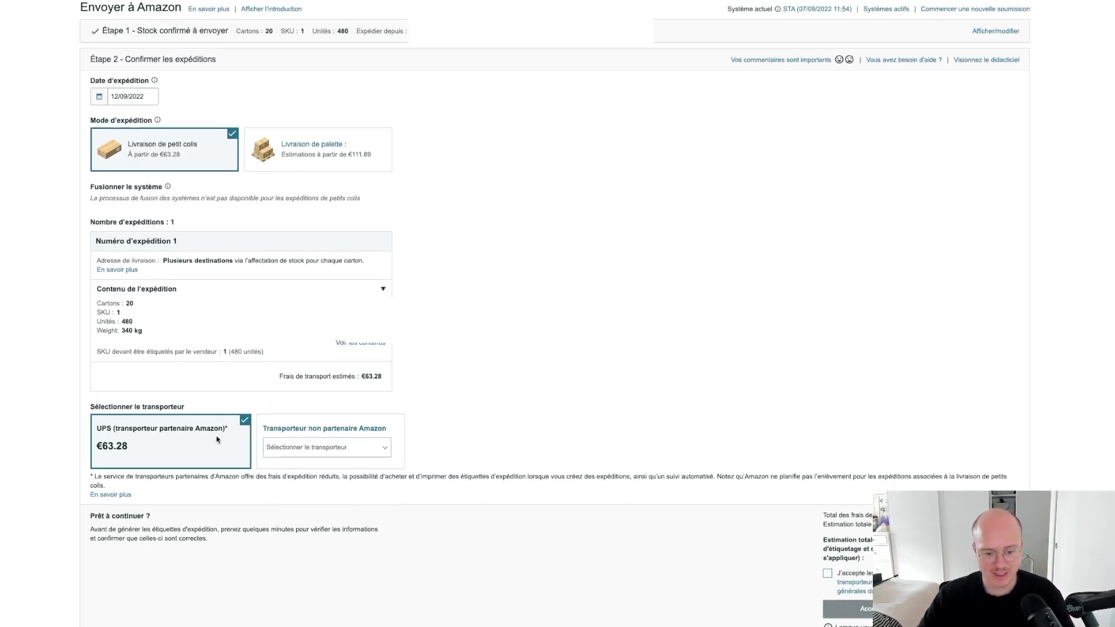
pyautogui.moveTo(91, 450); pyautogui.dragTo(130, 448)
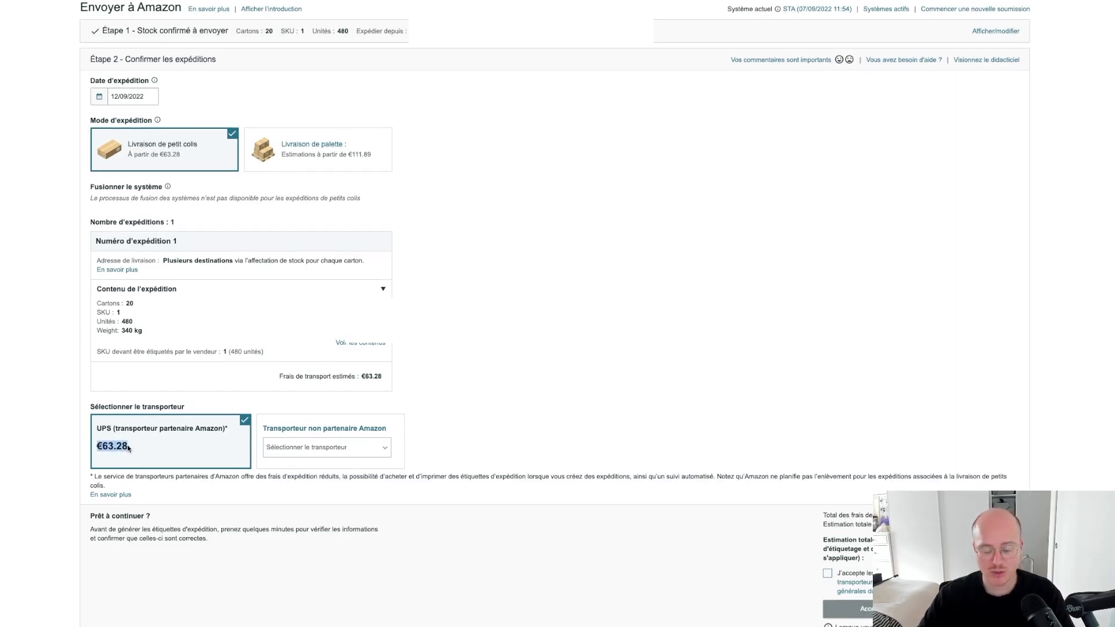
# Accept the partner carrier's terms and conditions, then accept the fees and confirm the shipment
pyautogui.scroll(-1, 573, 458)
pyautogui.scroll(-4, 574, 458)
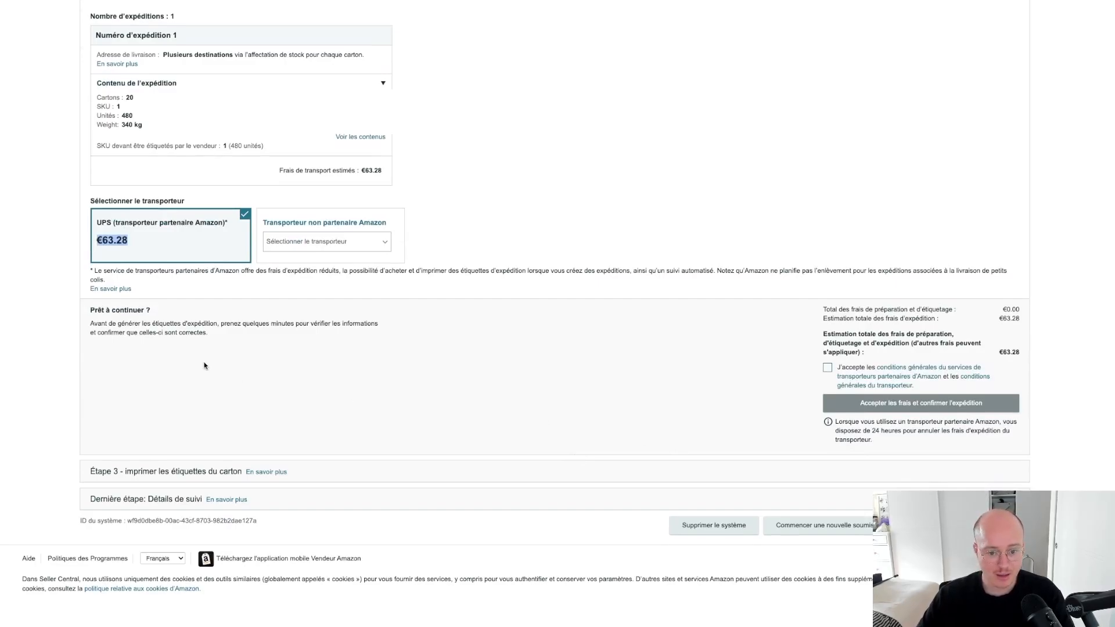
pyautogui.click(827, 369)
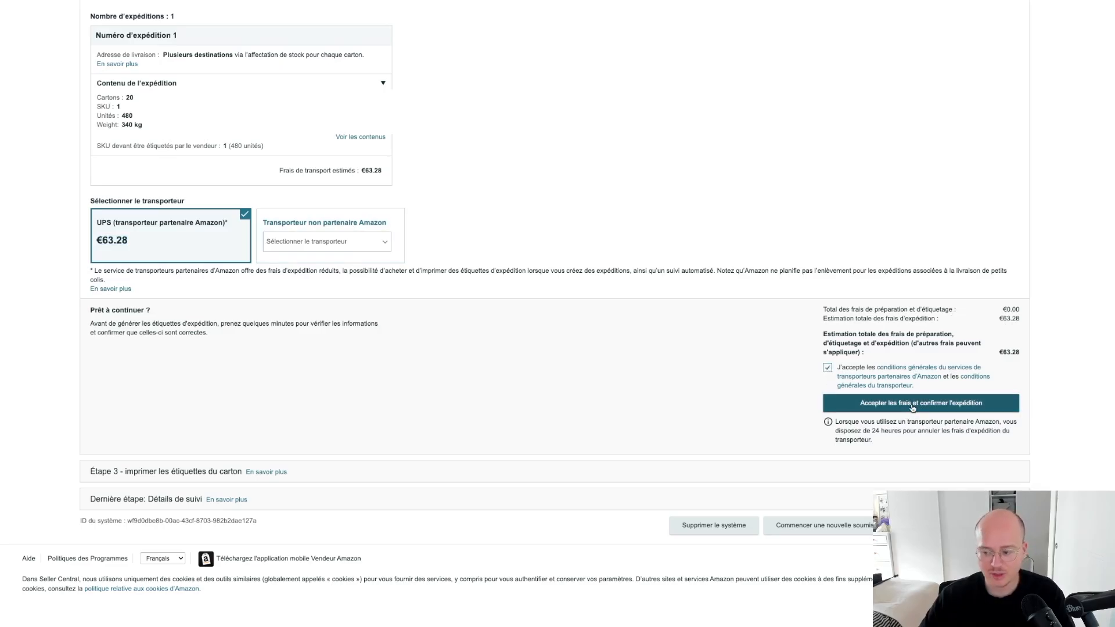
pyautogui.click(912, 408)
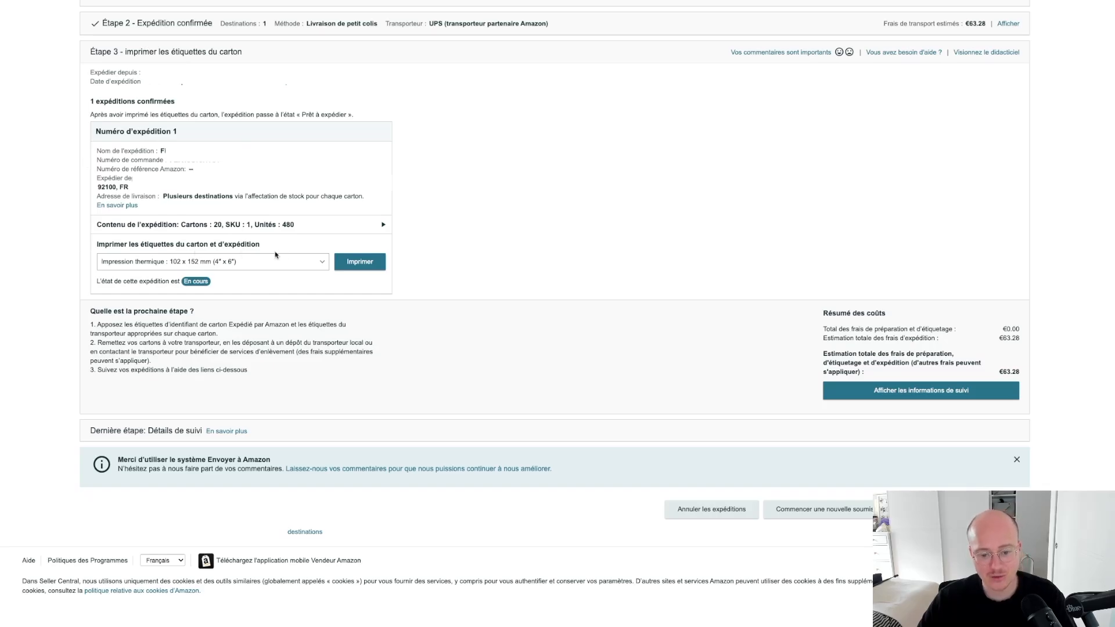
# Print the carton and shipping labels in the thermal 102 x 152 mm (4" x 6") format and check the first carton's label
pyautogui.click(320, 261)
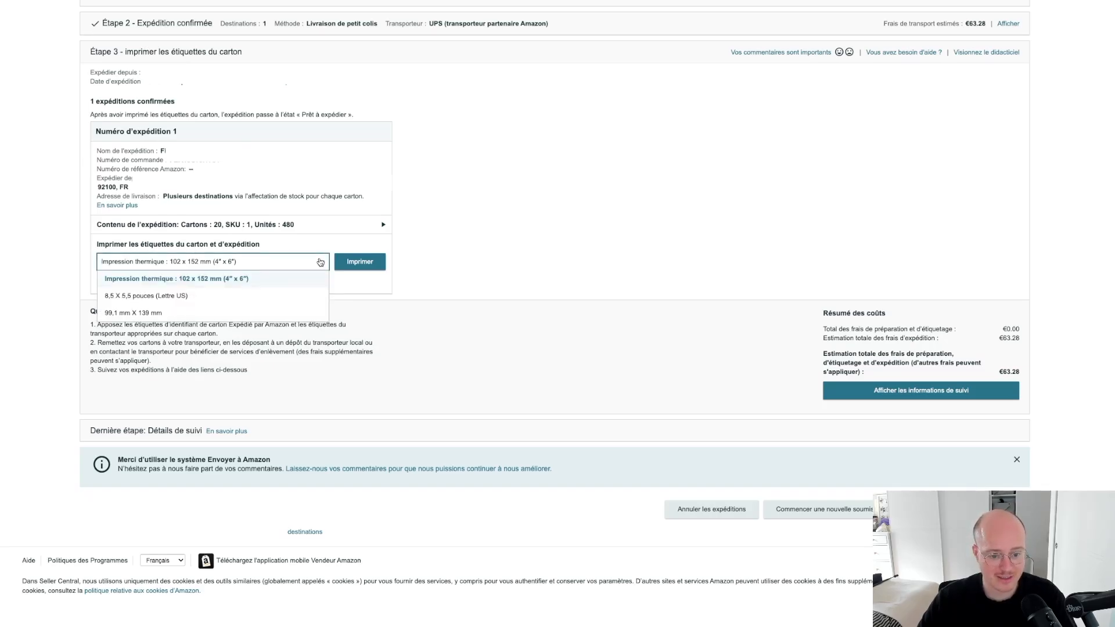
pyautogui.click(320, 262)
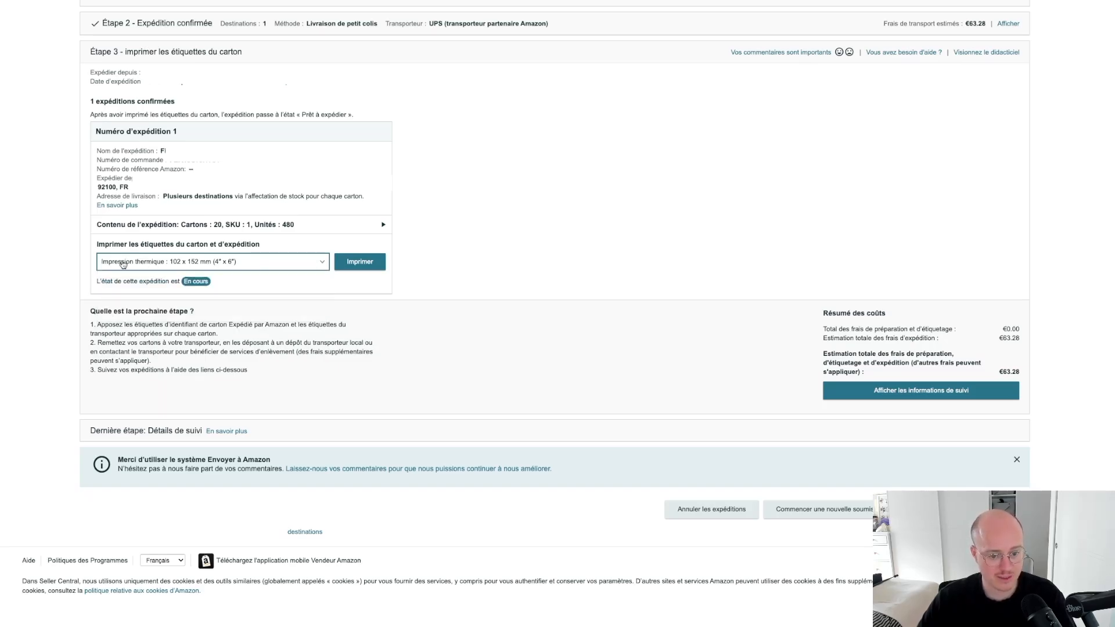
pyautogui.click(348, 265)
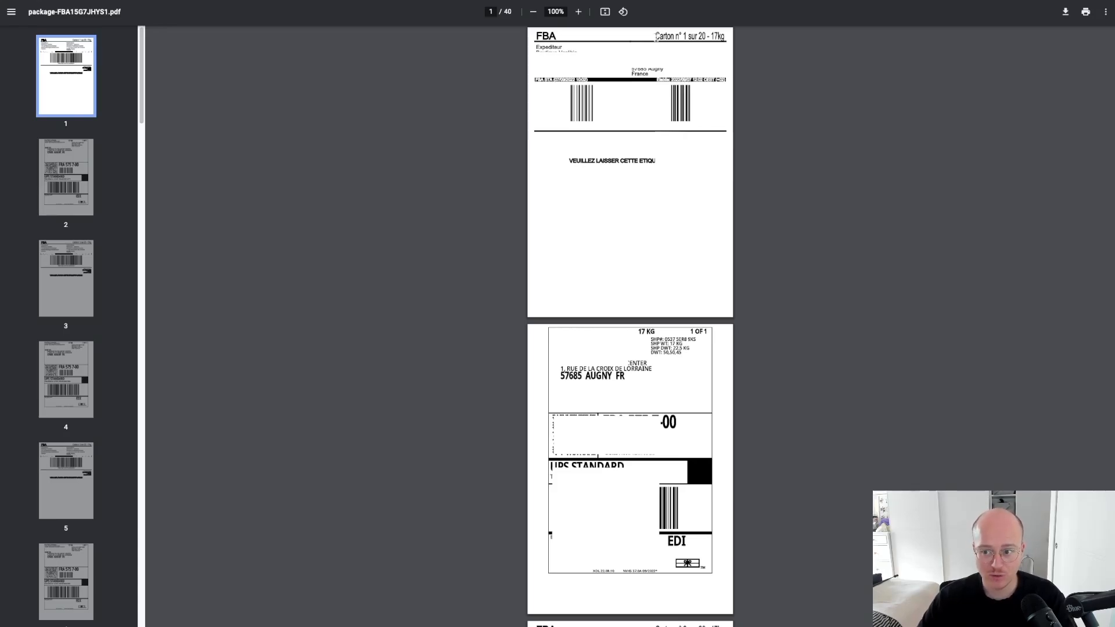
pyautogui.moveTo(654, 36); pyautogui.dragTo(723, 35)
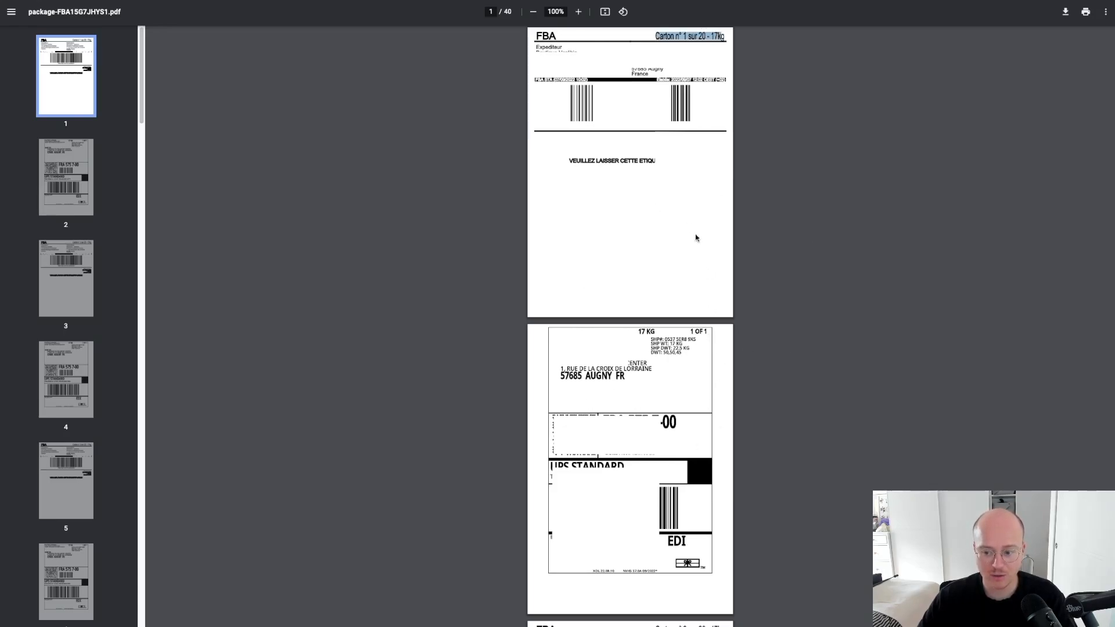
pyautogui.click(668, 192)
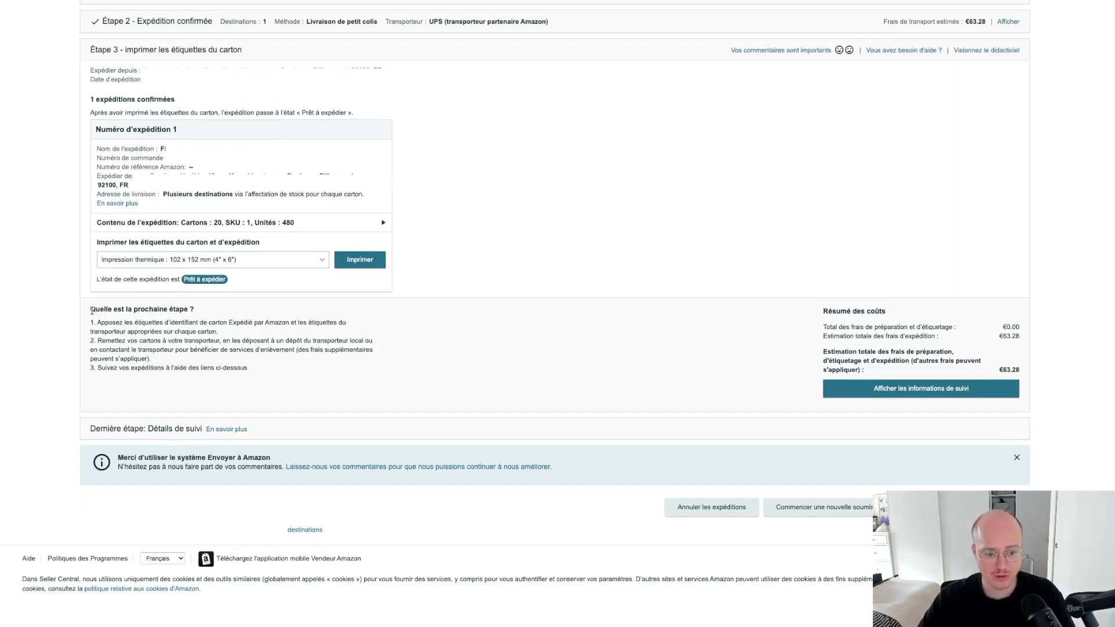
# Review the "Quelle est la prochaine étape ?" instructions and open the shipment's tracking information
pyautogui.moveTo(91, 309); pyautogui.dragTo(218, 314)
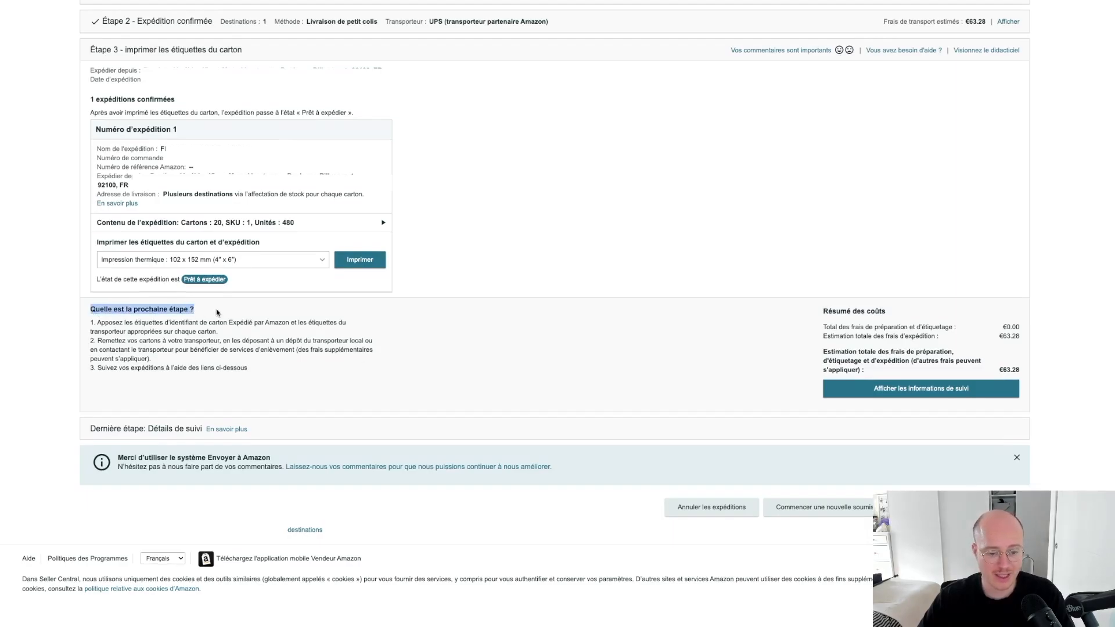
pyautogui.click(915, 397)
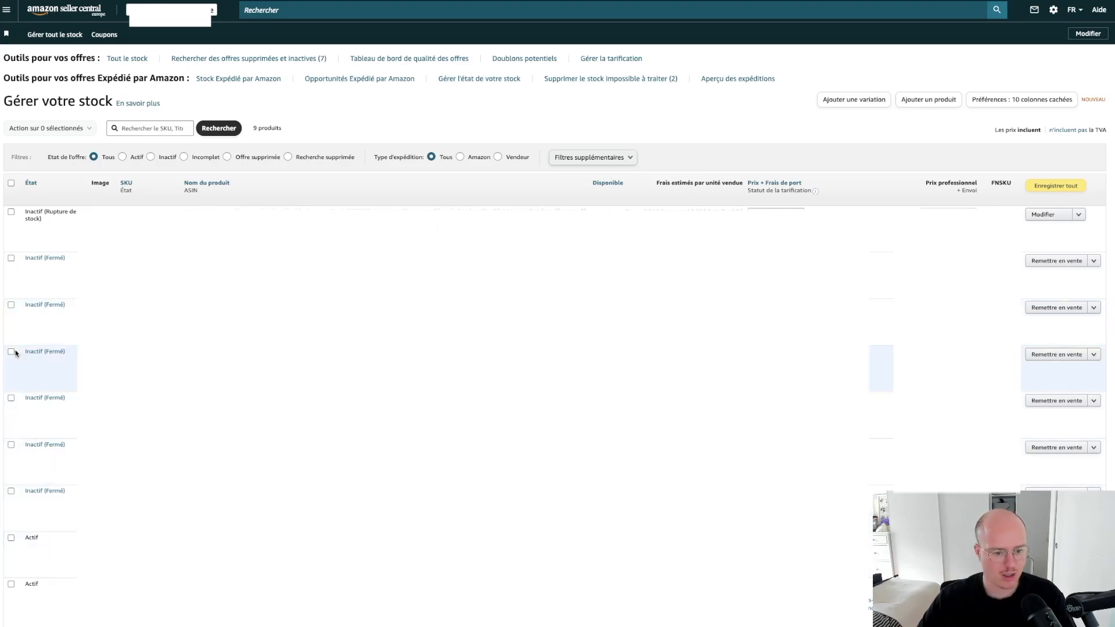
# Select the third listed product and the first active product in the inventory and start a new Envoyer à Amazon shipment with both
pyautogui.click(12, 306)
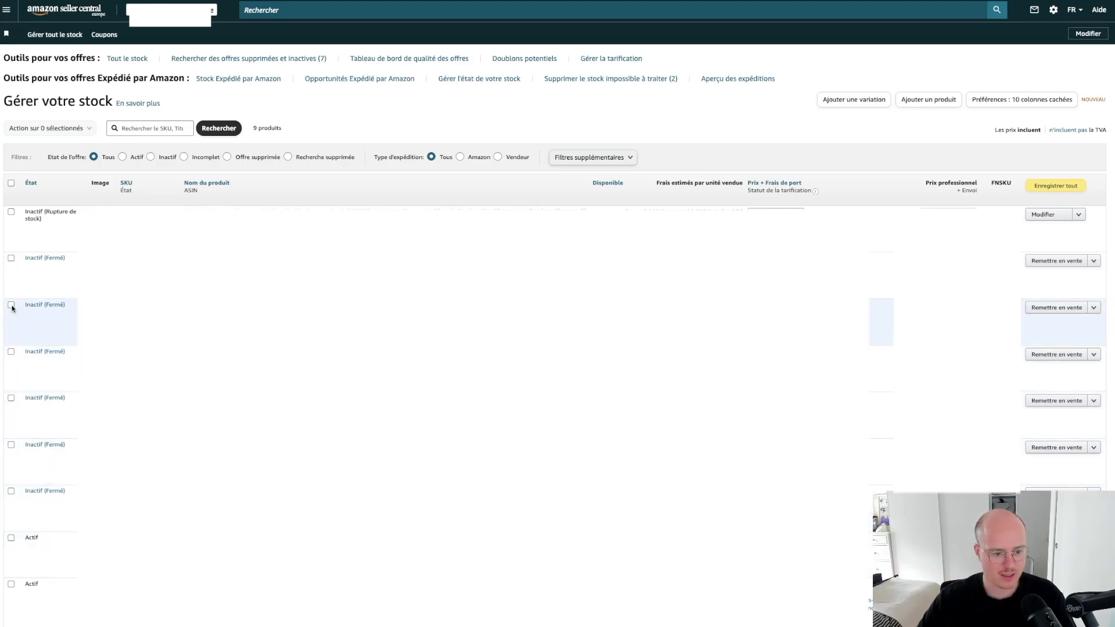
pyautogui.click(10, 538)
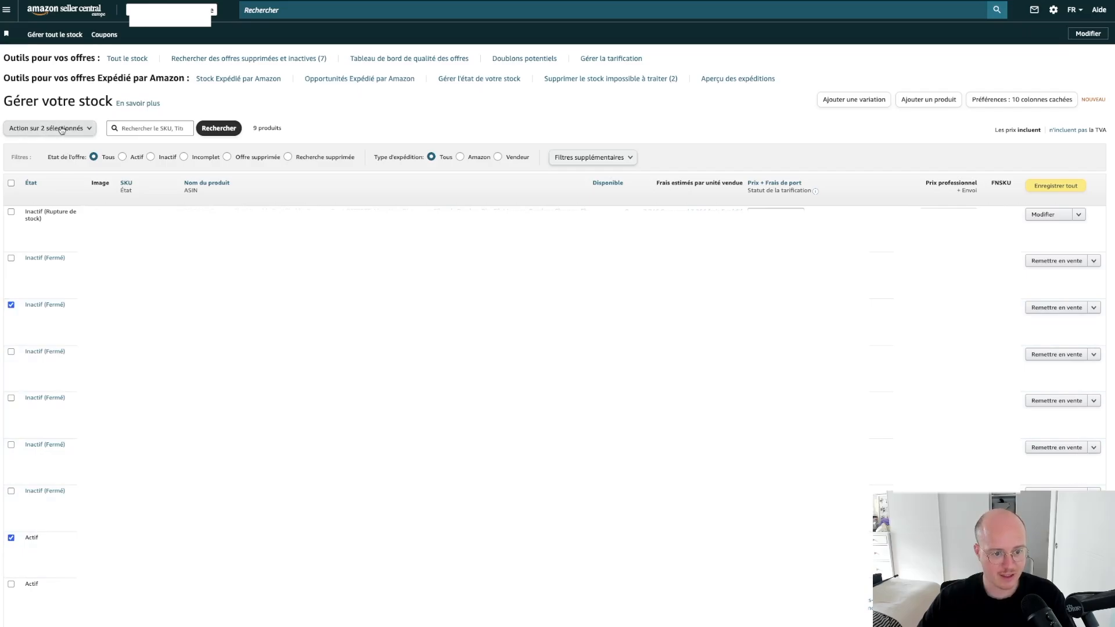
pyautogui.click(92, 130)
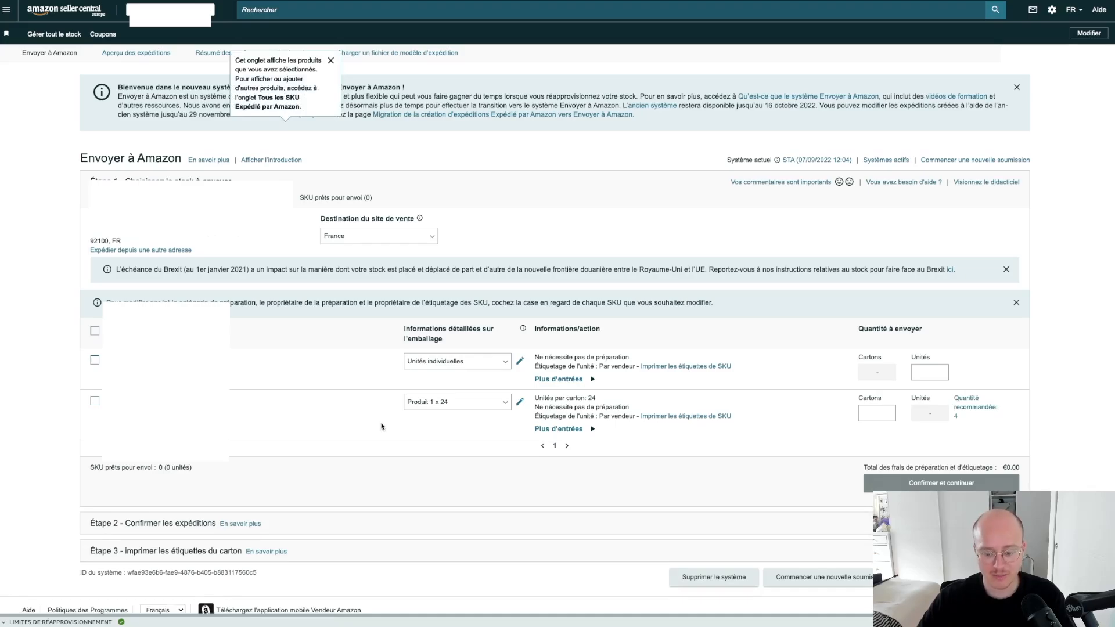
# Set the second SKU's packaging to "Unités individuelles" and review the packaging details of both SKUs
pyautogui.click(505, 404)
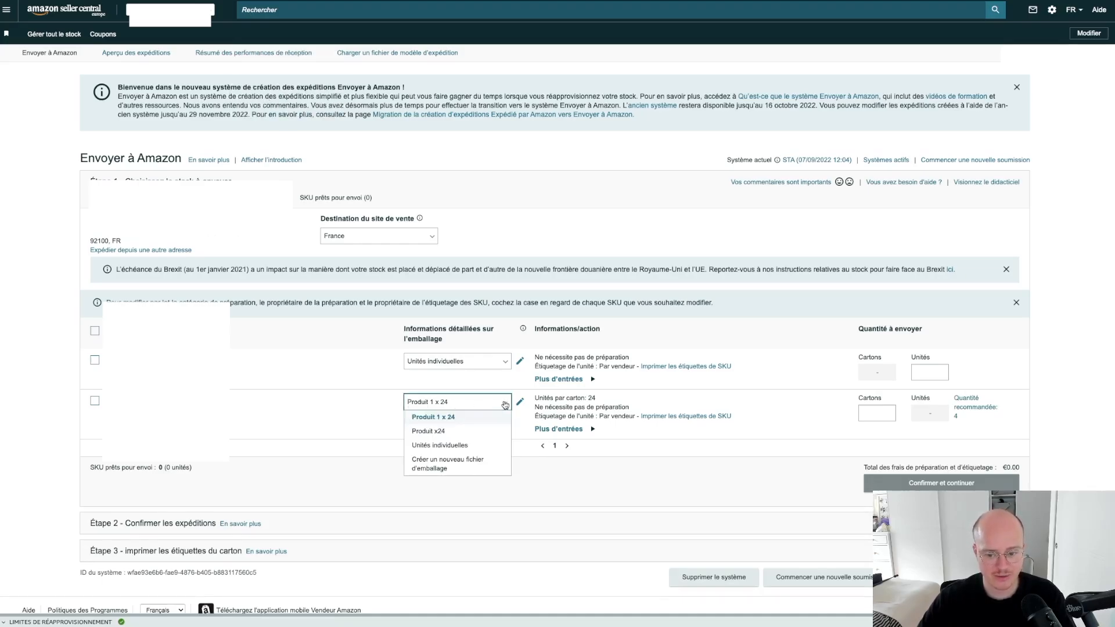
pyautogui.click(462, 444)
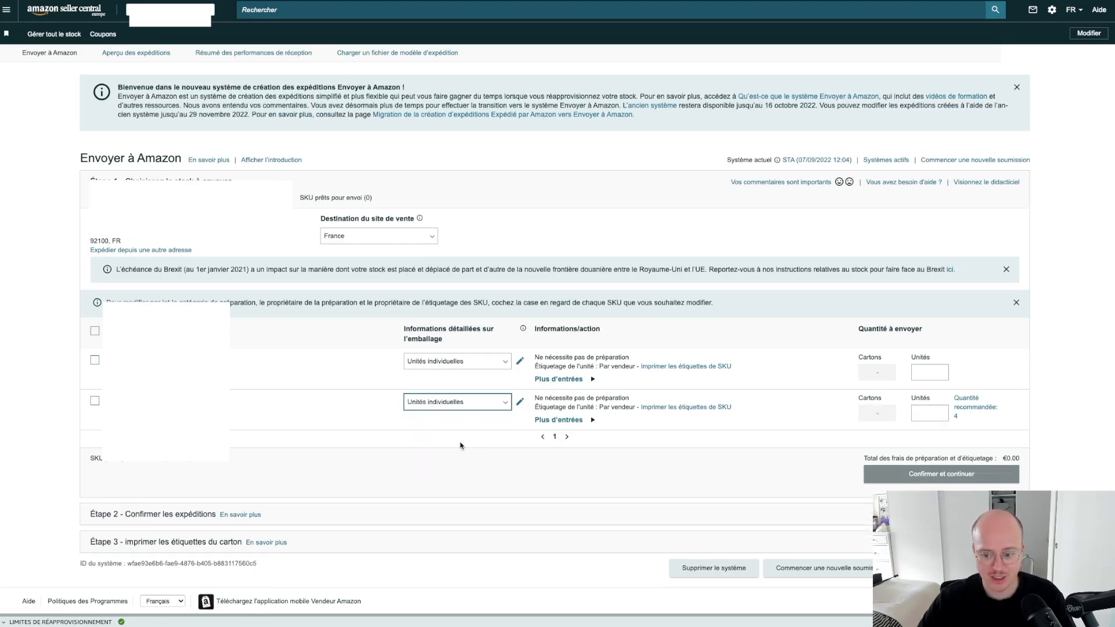
pyautogui.click(520, 361)
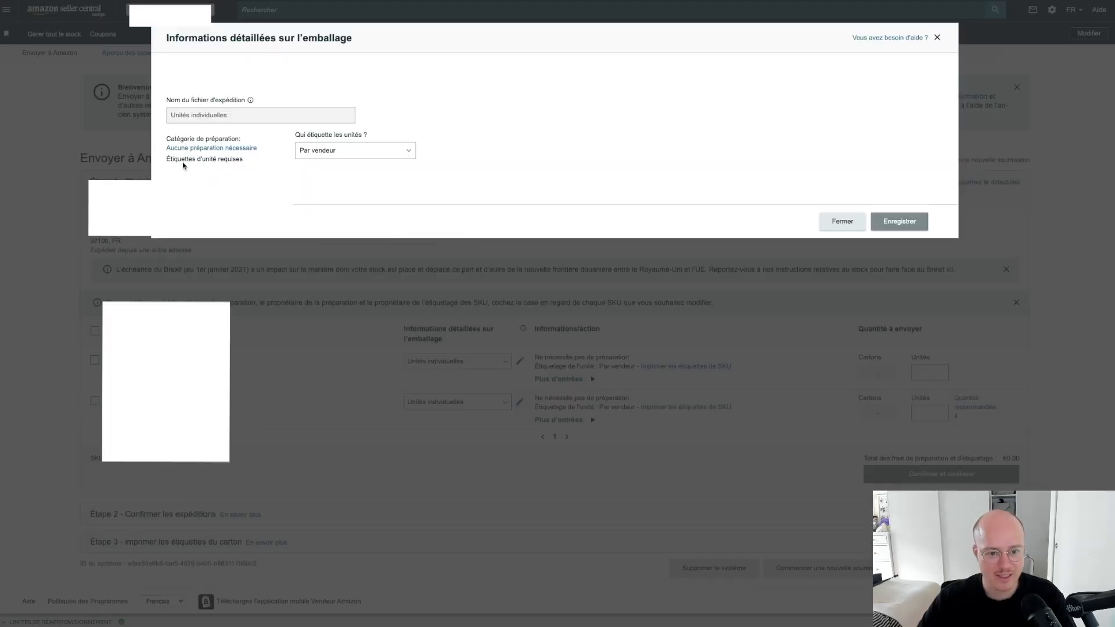
pyautogui.moveTo(166, 139); pyautogui.dragTo(240, 139)
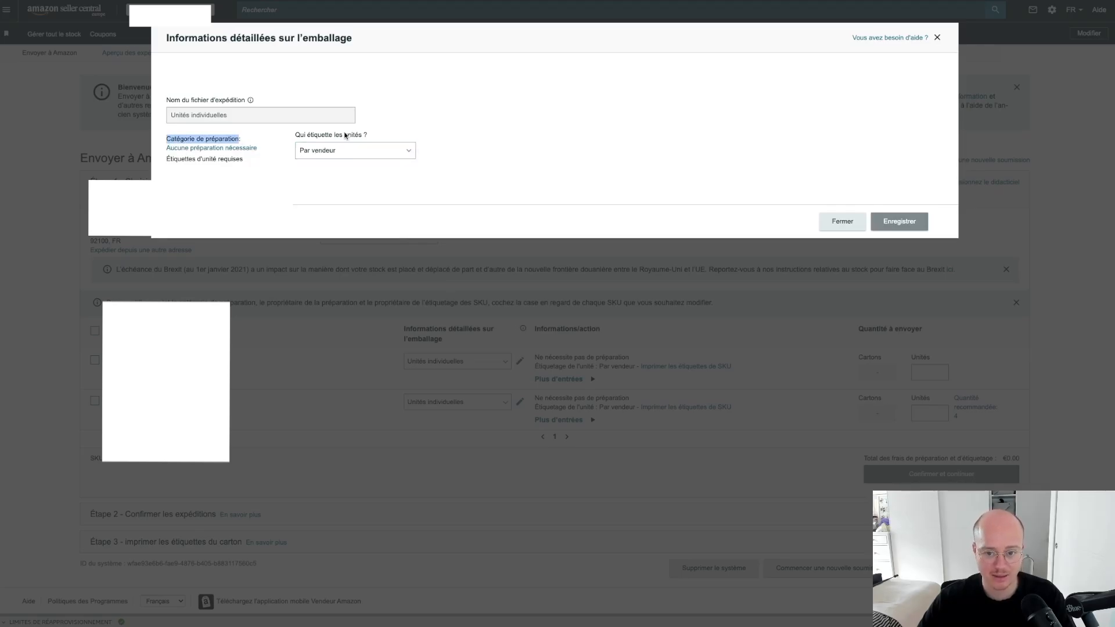
pyautogui.click(842, 221)
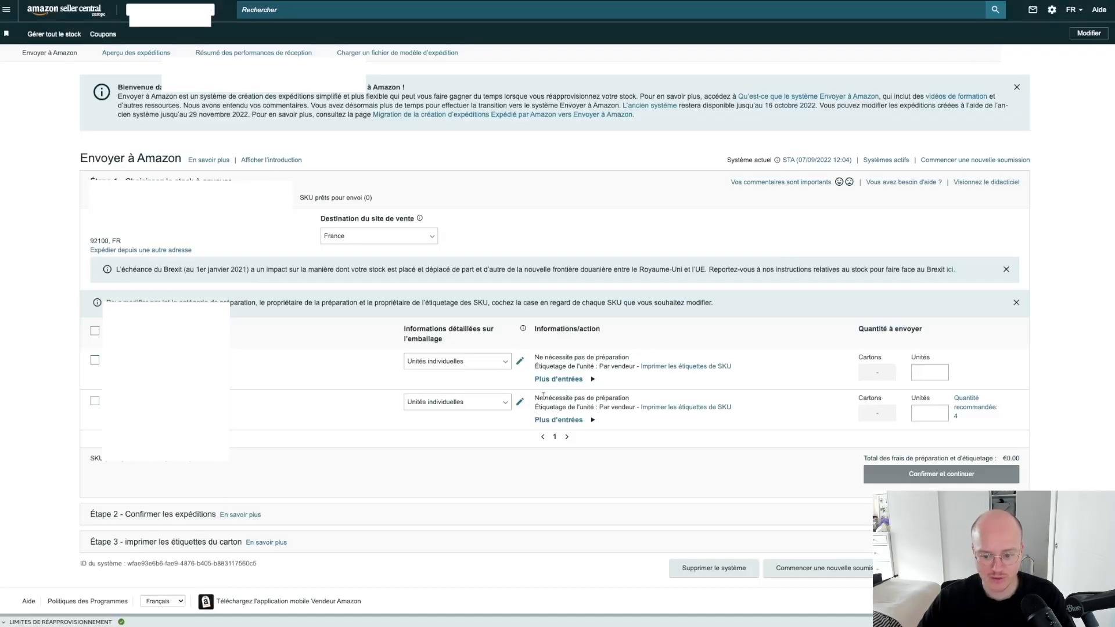
pyautogui.click(523, 402)
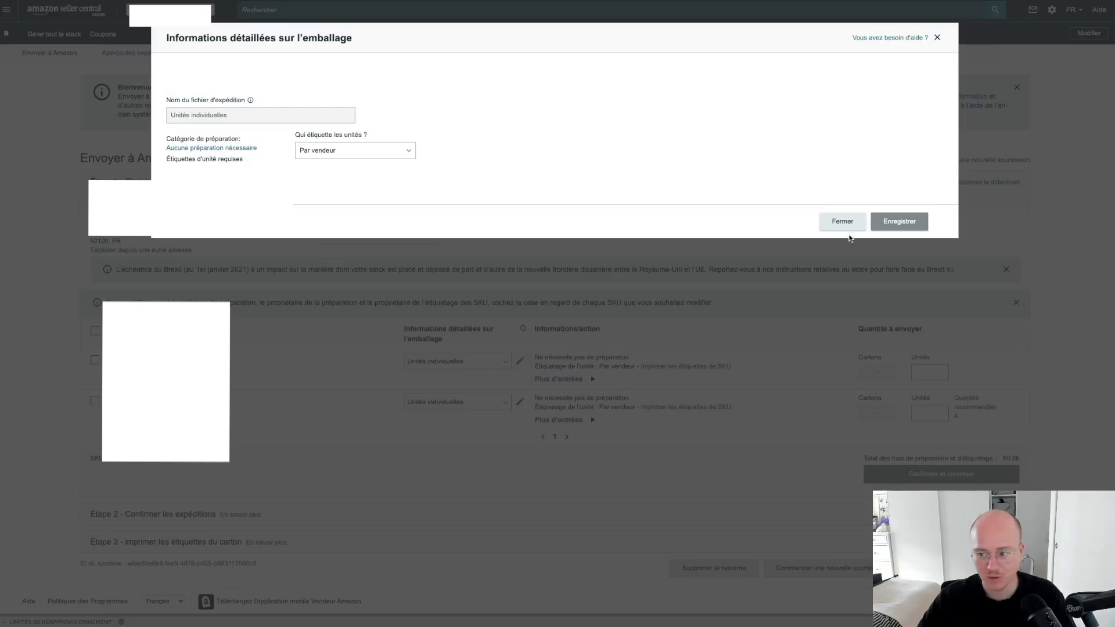
pyautogui.click(841, 221)
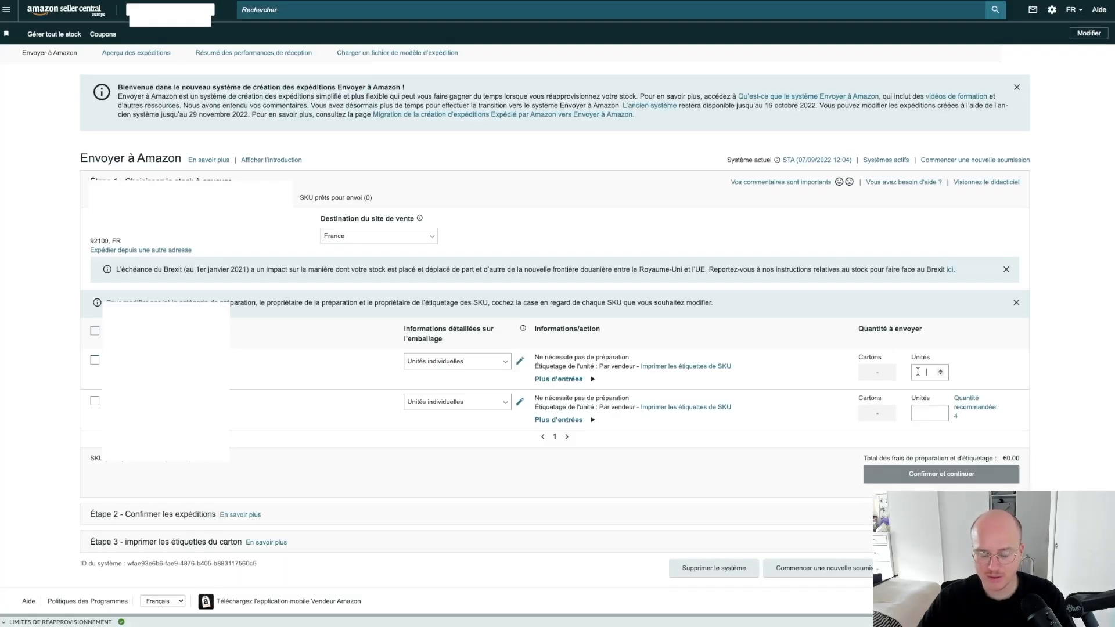
# Set the quantity to send to 100 units for each of the two SKUs and mark both as ready to be packed
pyautogui.write('100')
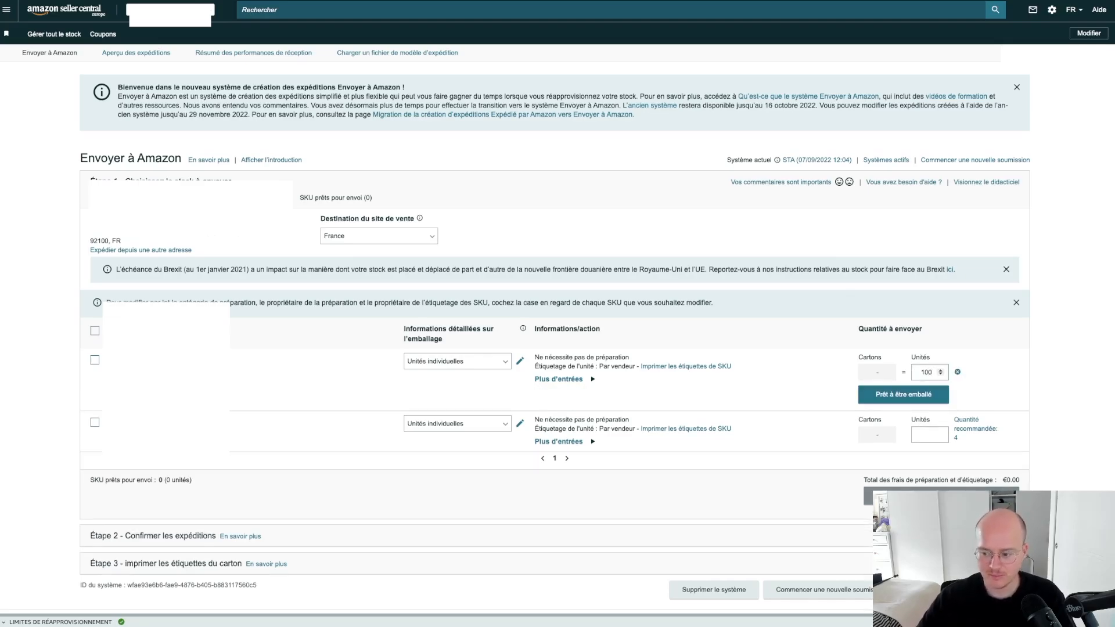
pyautogui.click(929, 434)
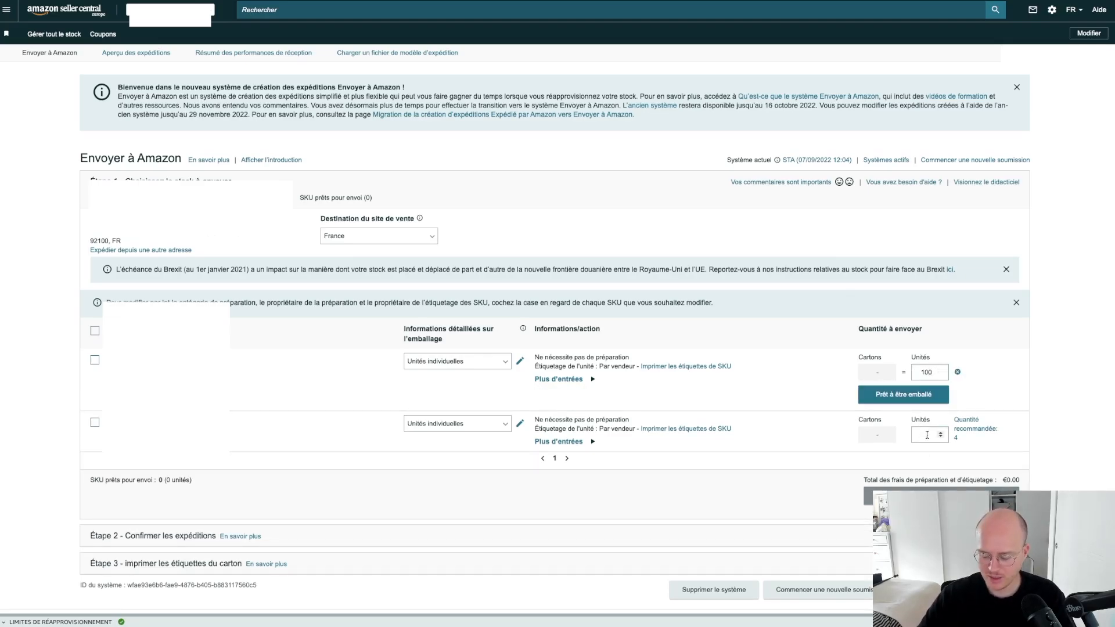
pyautogui.write('100')
pyautogui.click(924, 397)
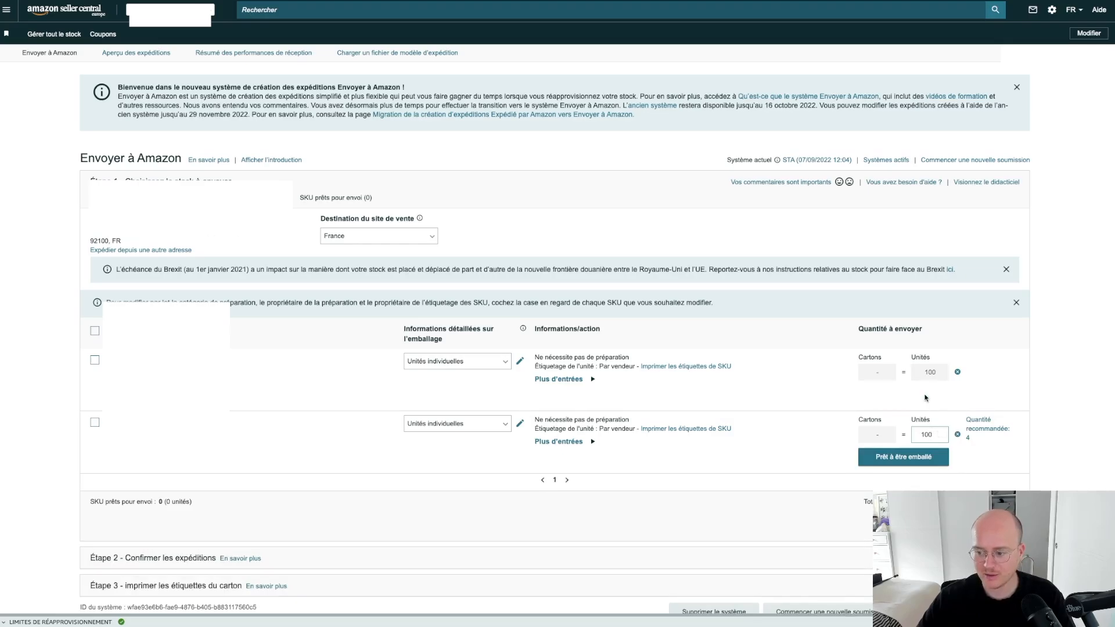
pyautogui.click(929, 452)
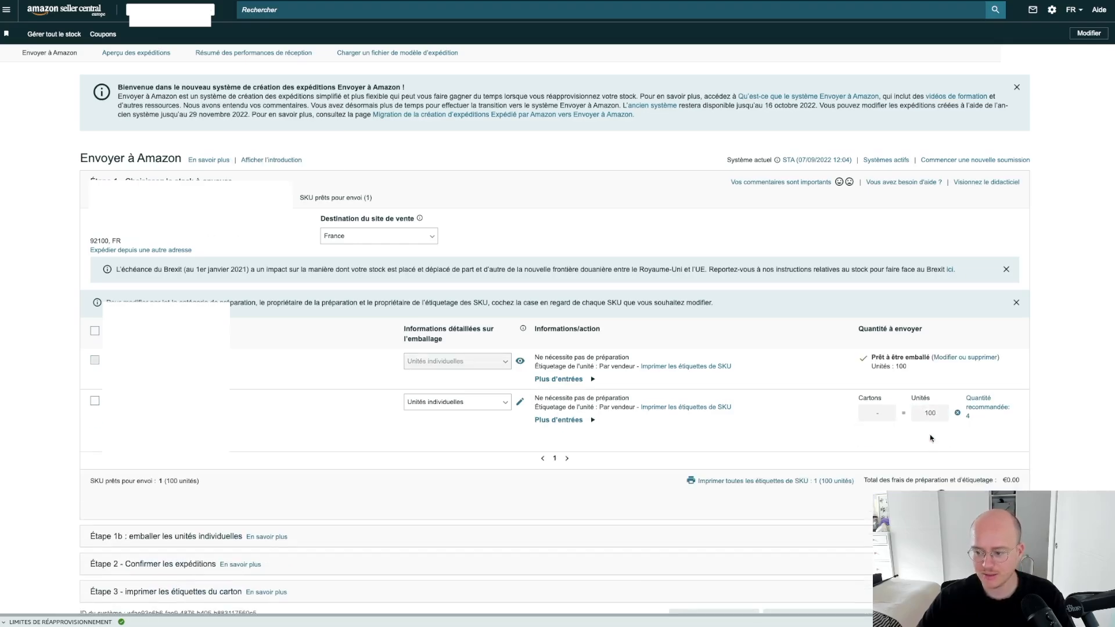
# Proceed to packing the individual units and confirm "Plusieurs cartons seront nécessaires" for packing group 1
pyautogui.scroll(-1, 1076, 422)
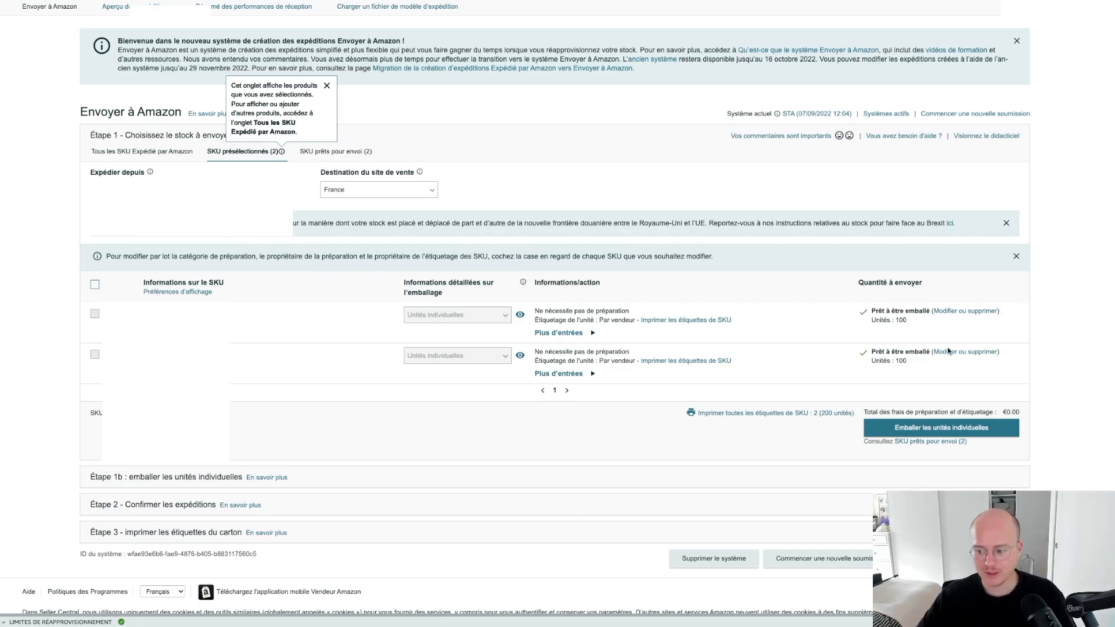
pyautogui.click(961, 431)
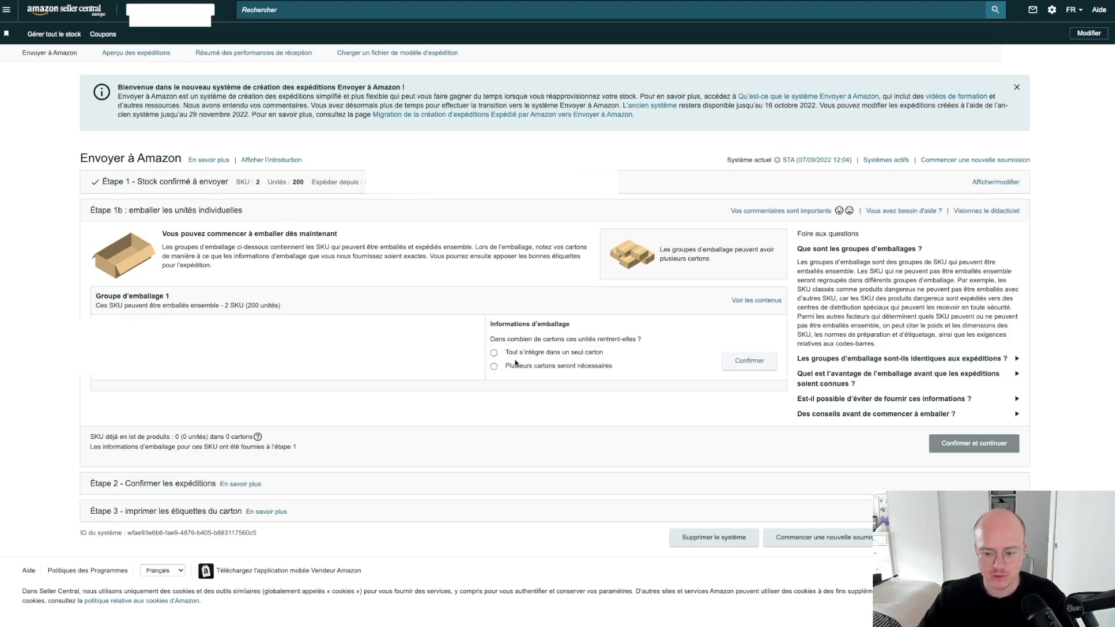
pyautogui.click(494, 366)
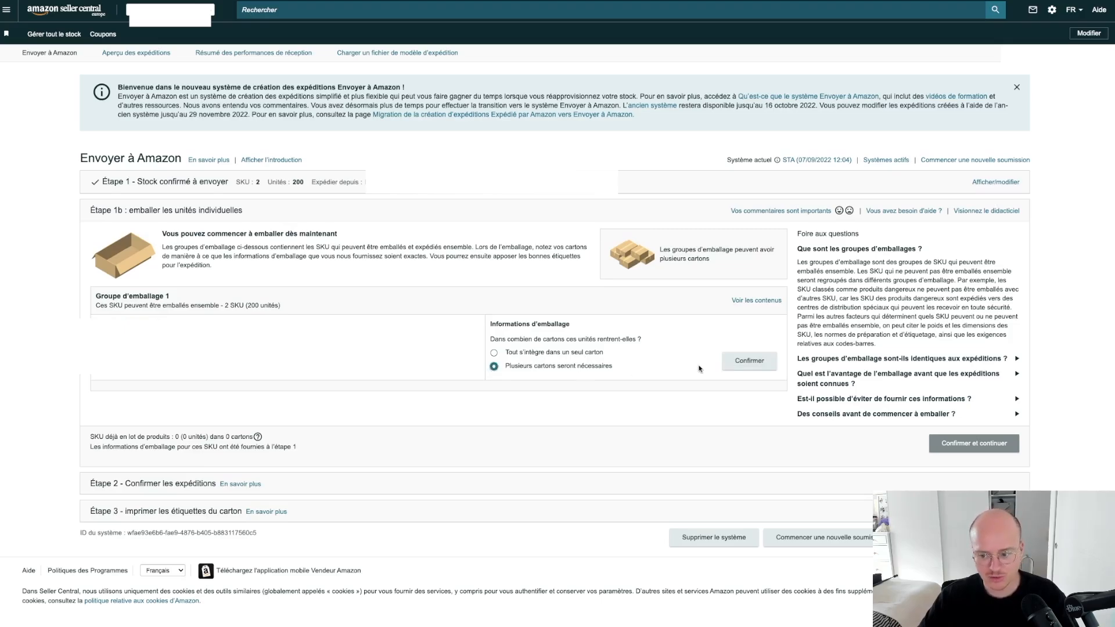
pyautogui.click(739, 363)
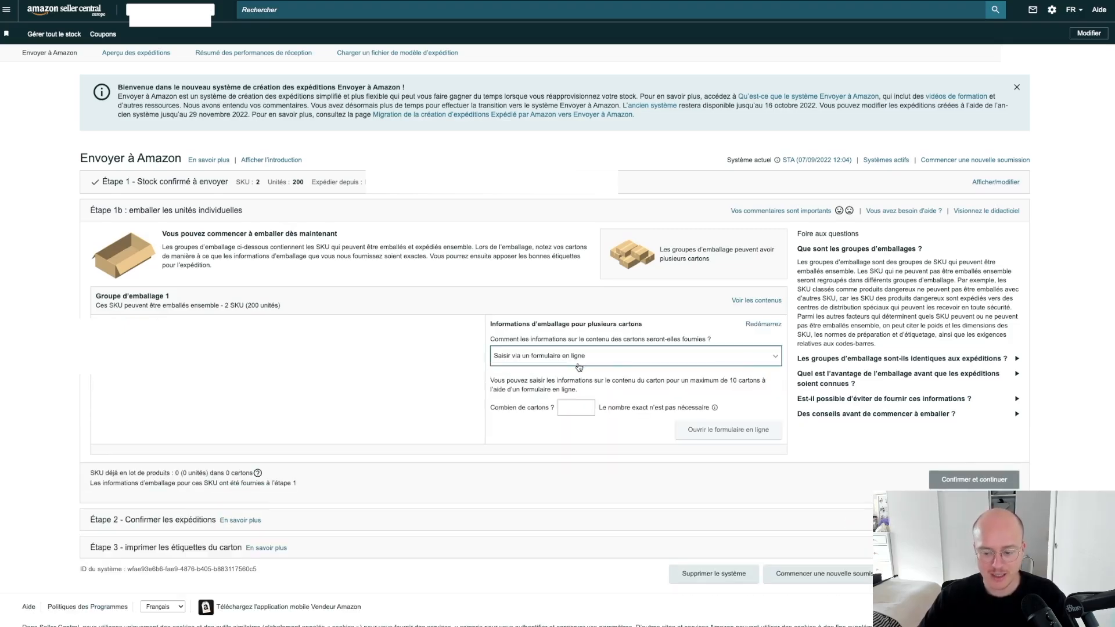
# Choose "Saisir via un formulaire en ligne" for the carton contents and open the online form for 5 cartons
pyautogui.click(768, 359)
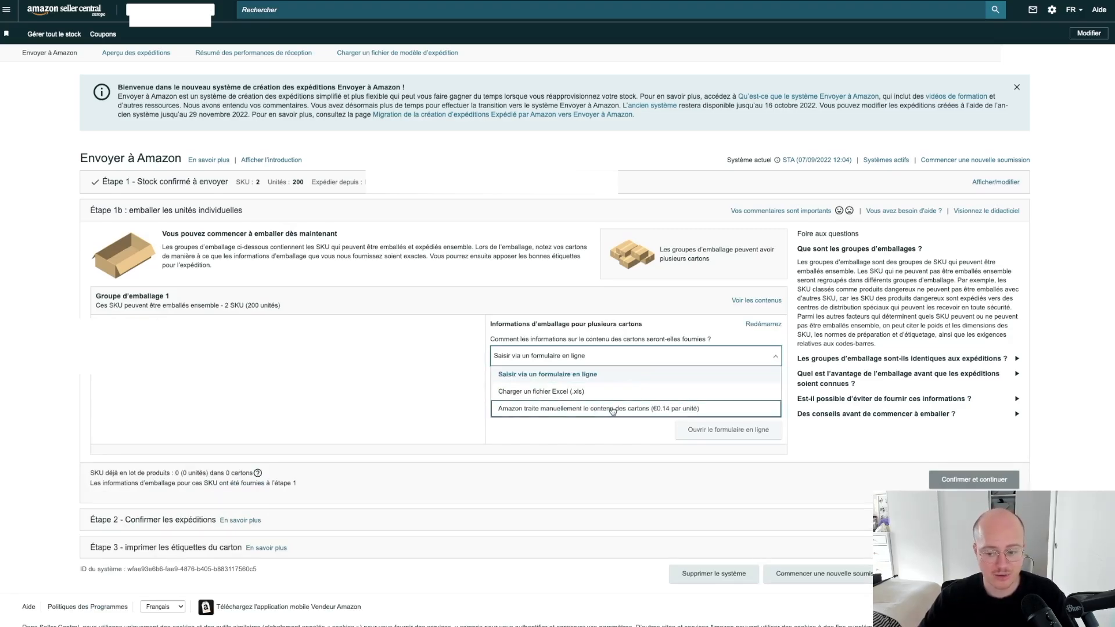
pyautogui.click(591, 382)
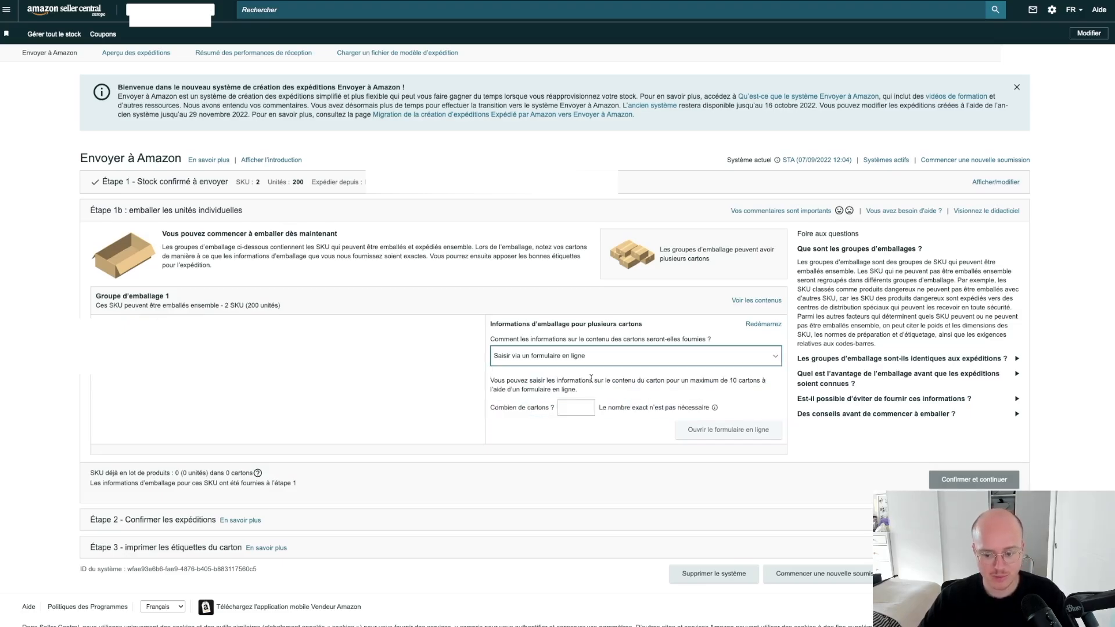
pyautogui.moveTo(492, 409); pyautogui.dragTo(552, 410)
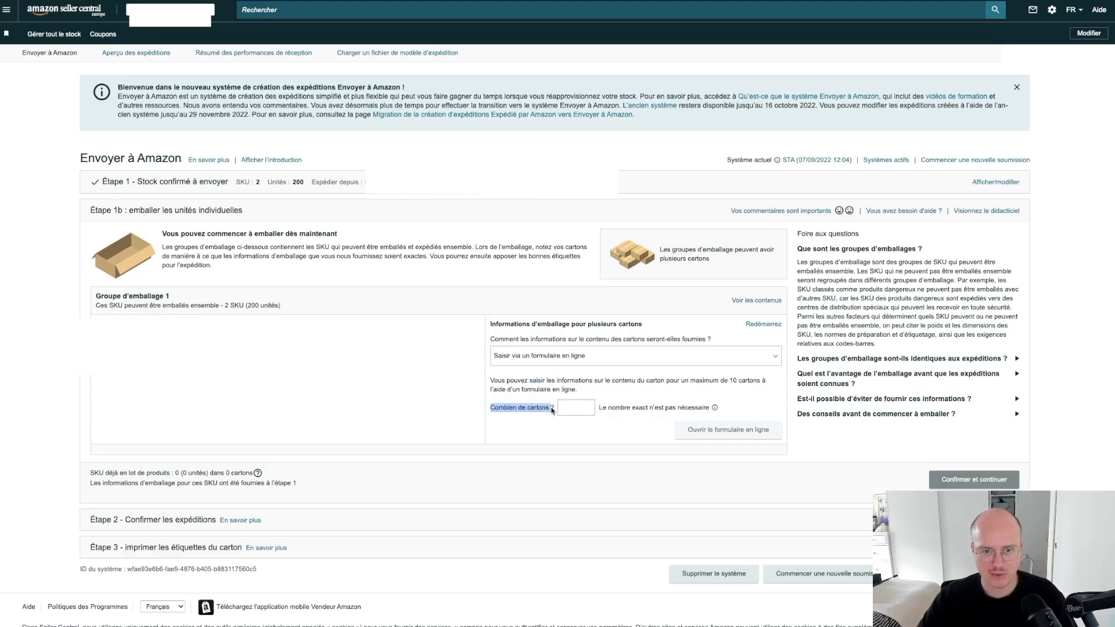
pyautogui.click(581, 403)
pyautogui.write('5')
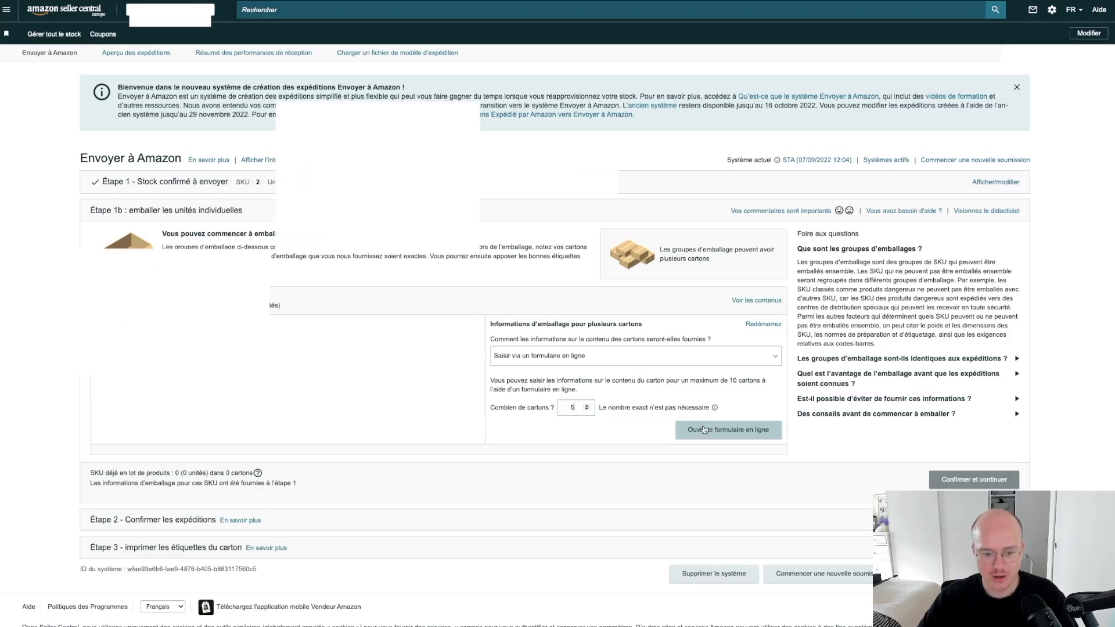
pyautogui.click(704, 429)
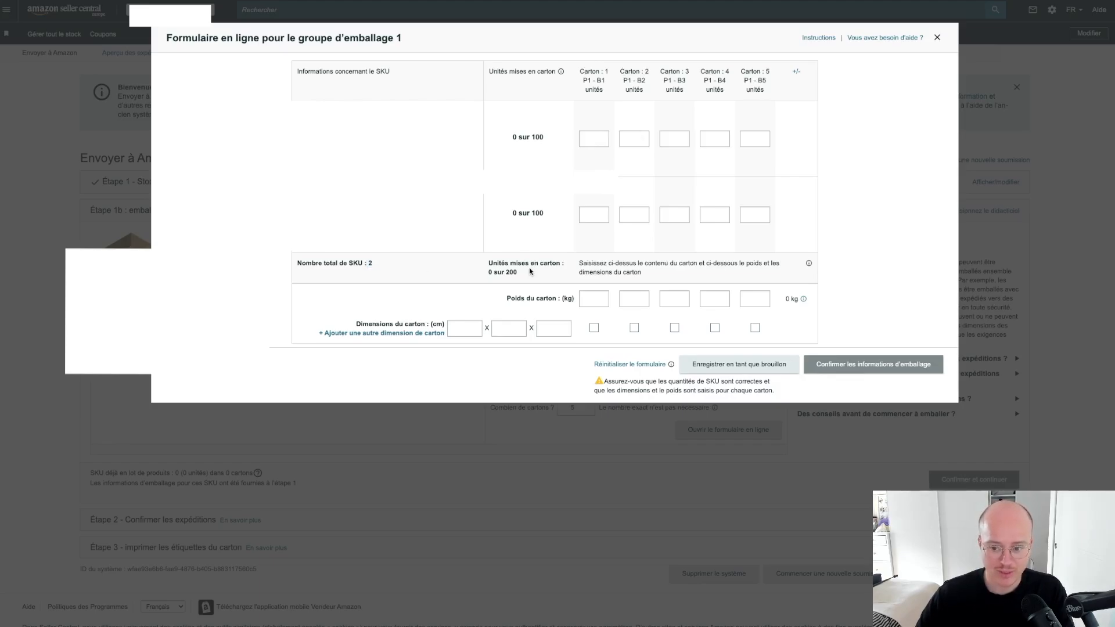
# Enter 20 units of each of the two SKUs in cartons 1, 2 and 3 of the packing form
pyautogui.moveTo(532, 271); pyautogui.dragTo(507, 271)
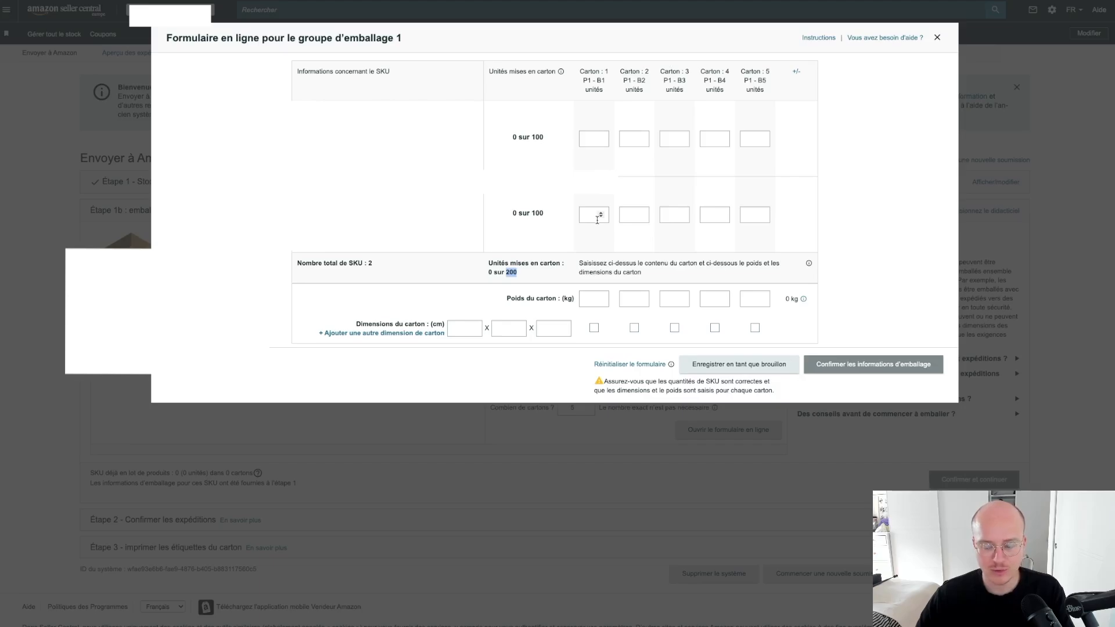
pyautogui.moveTo(589, 72); pyautogui.dragTo(614, 73)
pyautogui.click(592, 140)
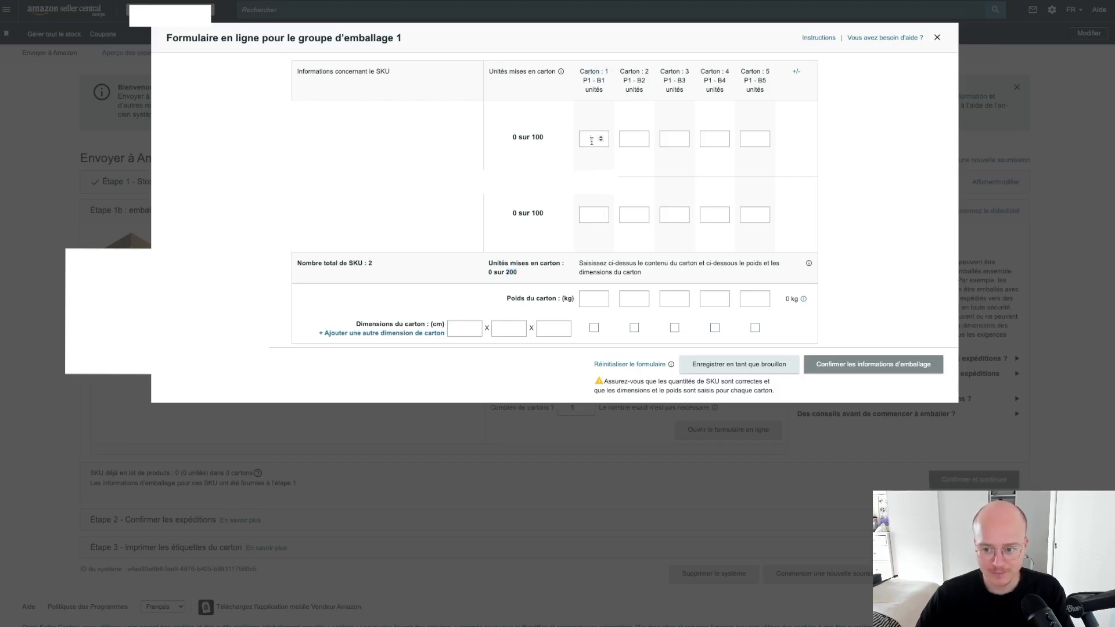
pyautogui.write('20')
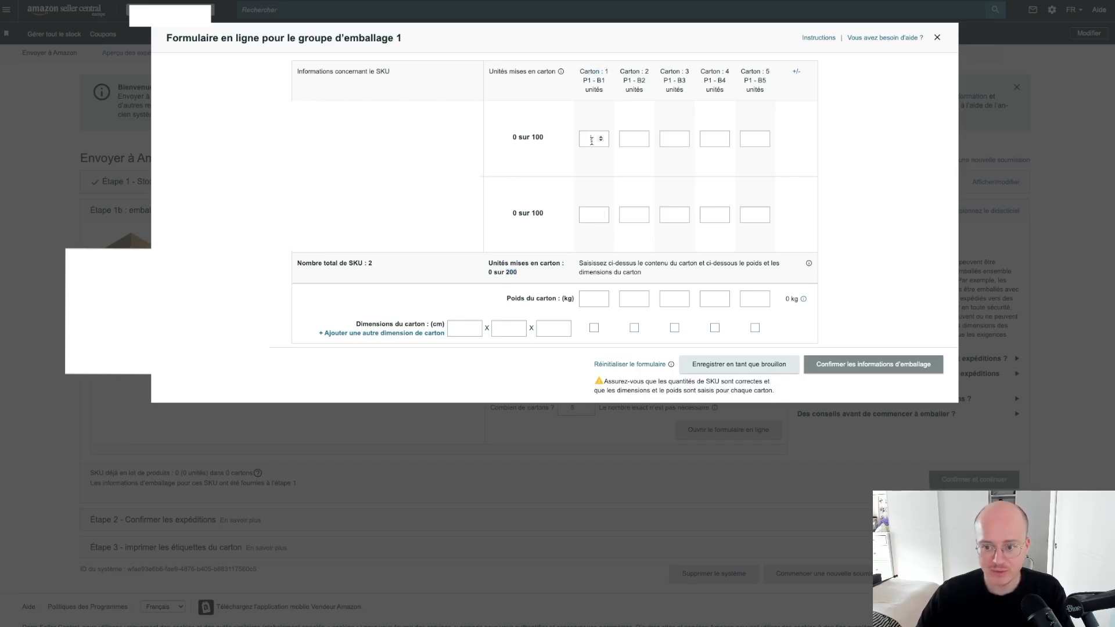
pyautogui.write('20')
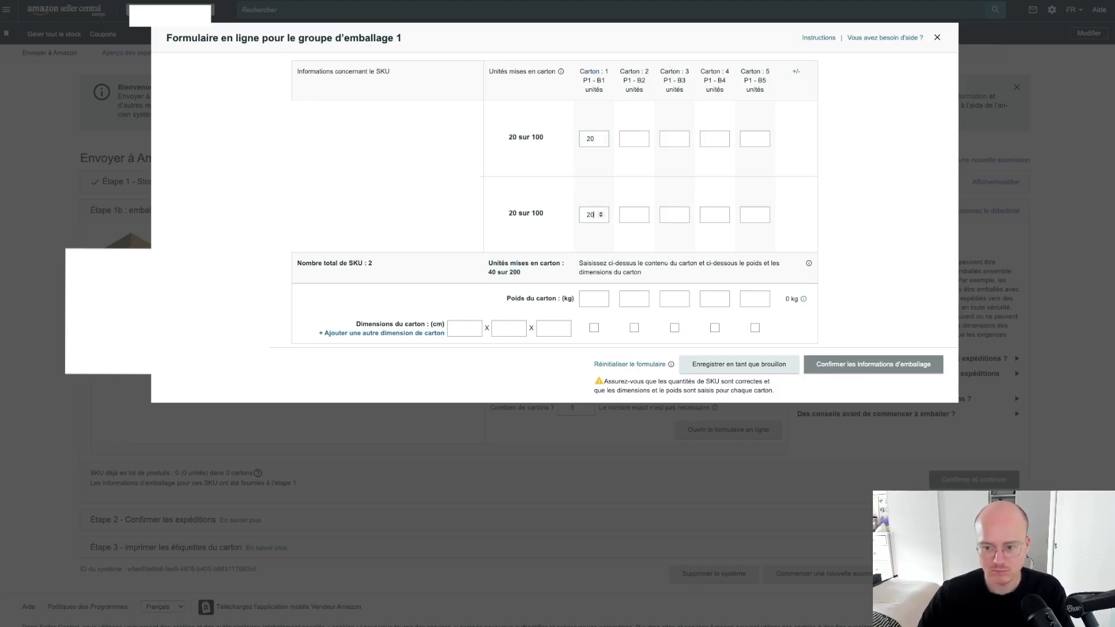
pyautogui.click(634, 136)
pyautogui.write('20')
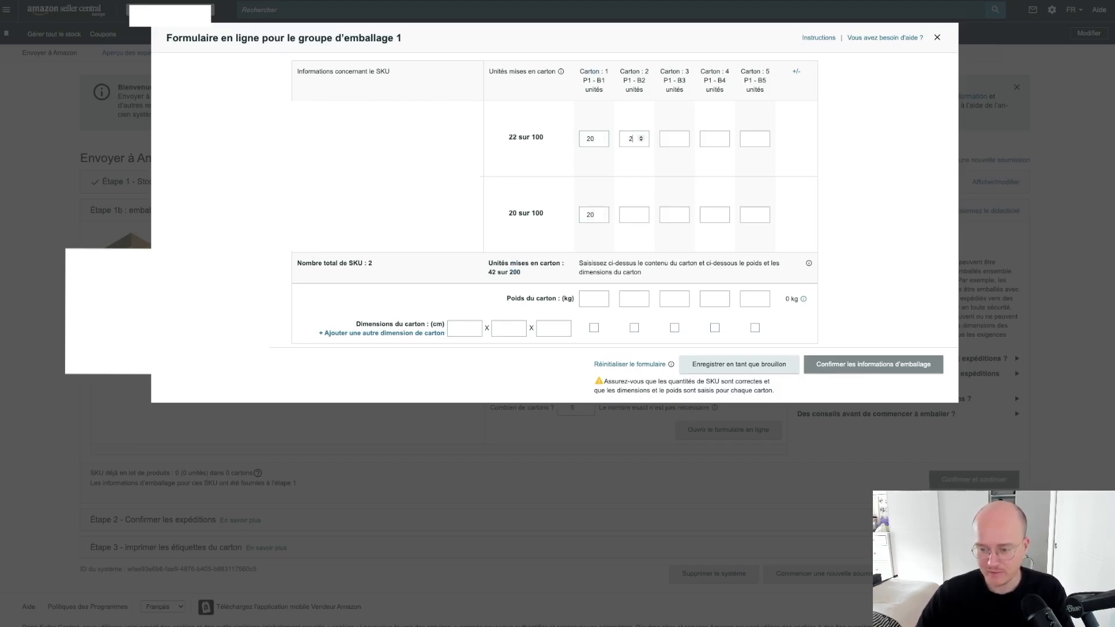
pyautogui.click(634, 215)
pyautogui.write('20')
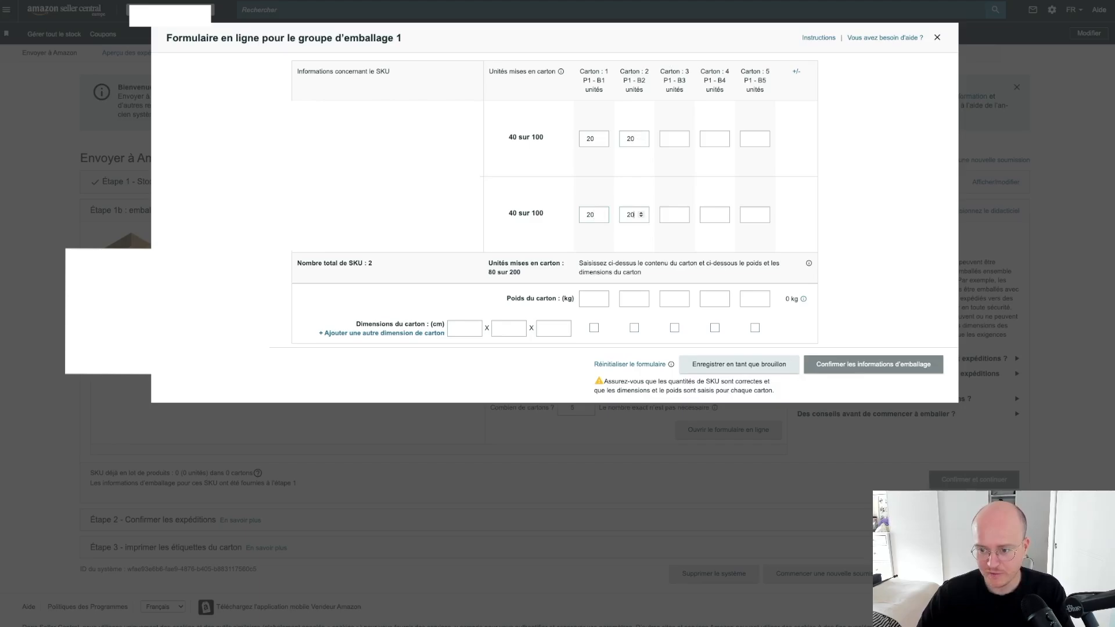
pyautogui.click(669, 138)
pyautogui.write('20')
pyautogui.click(678, 215)
pyautogui.write('20')
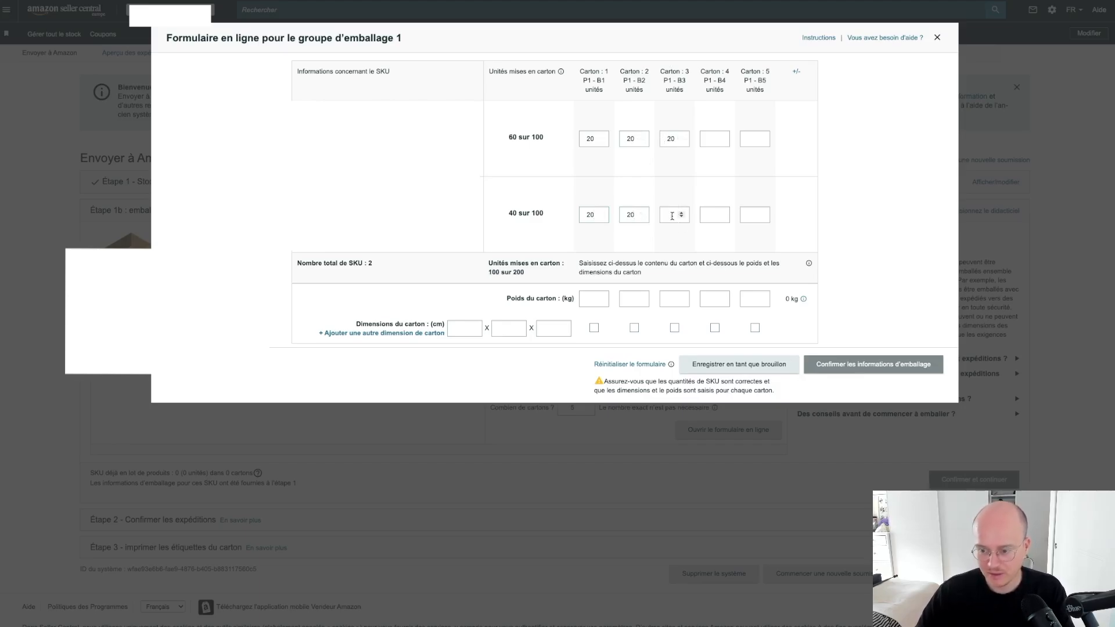
# Allocate 10 units of the first SKU and 30 of the second to carton 4, and 30 and 10 respectively to carton 5
pyautogui.click(715, 137)
pyautogui.write('10')
pyautogui.click(706, 214)
pyautogui.write('30')
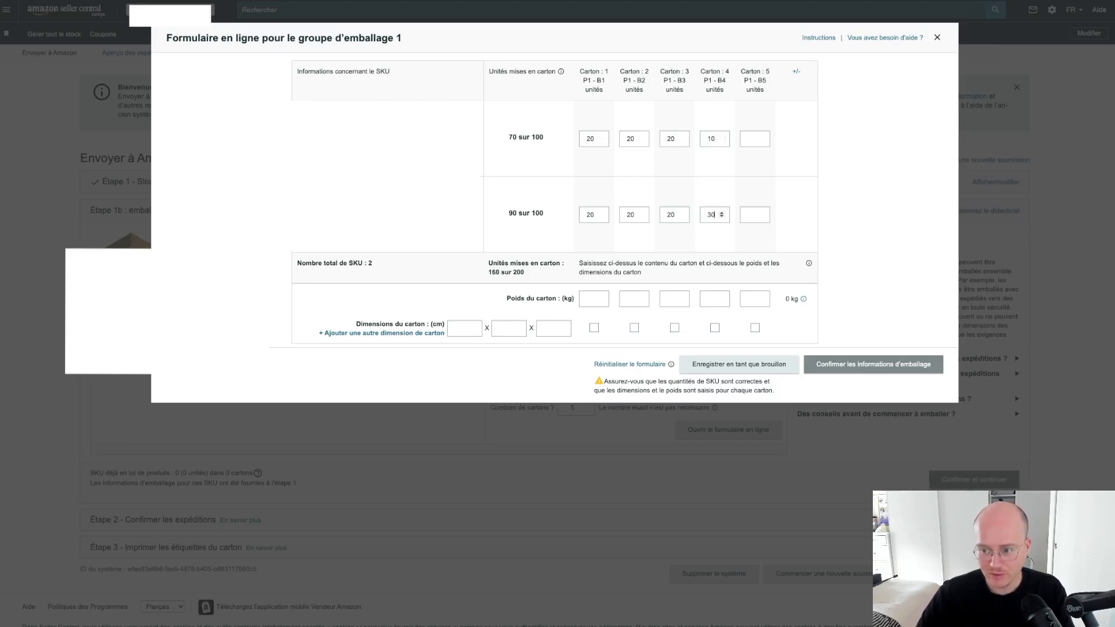
pyautogui.click(747, 138)
pyautogui.write('30')
pyautogui.click(750, 216)
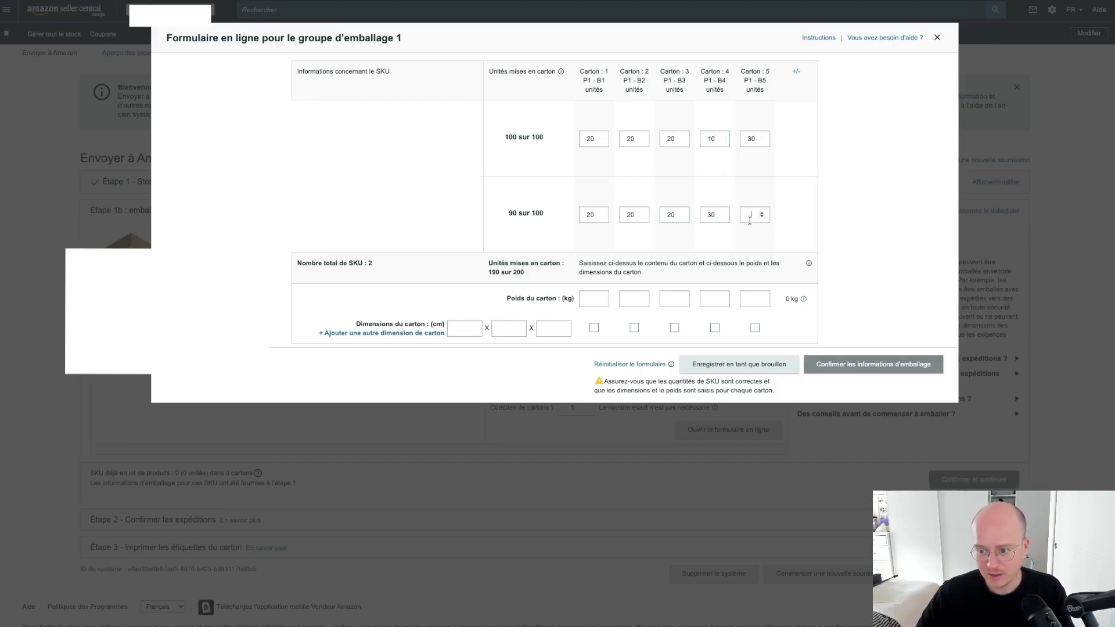
pyautogui.write('10')
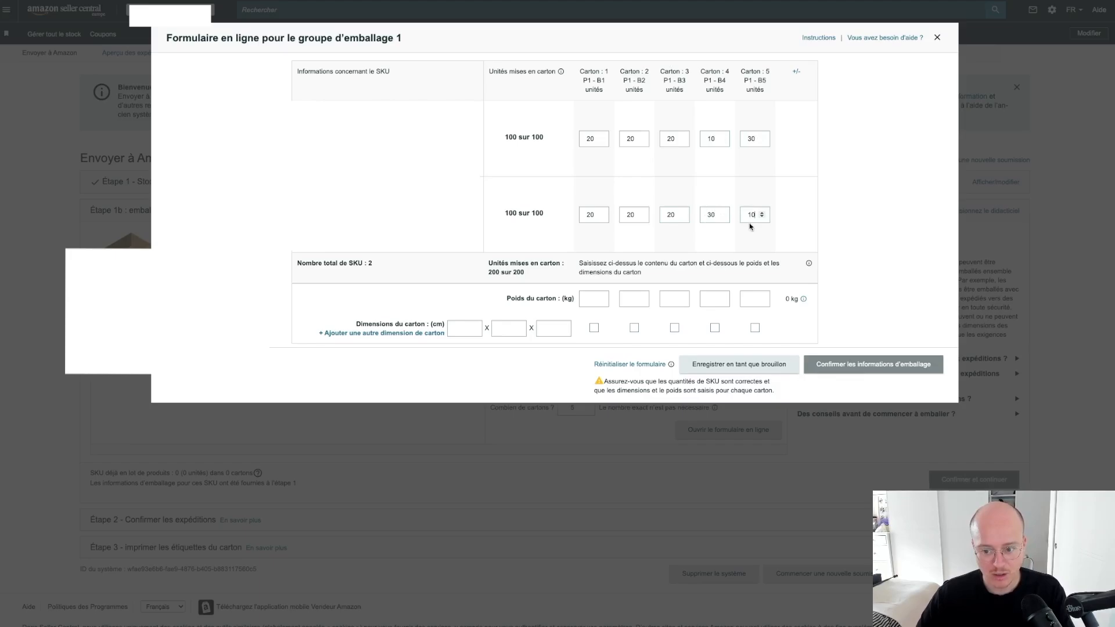
pyautogui.moveTo(486, 266); pyautogui.dragTo(583, 264)
pyautogui.click(521, 271)
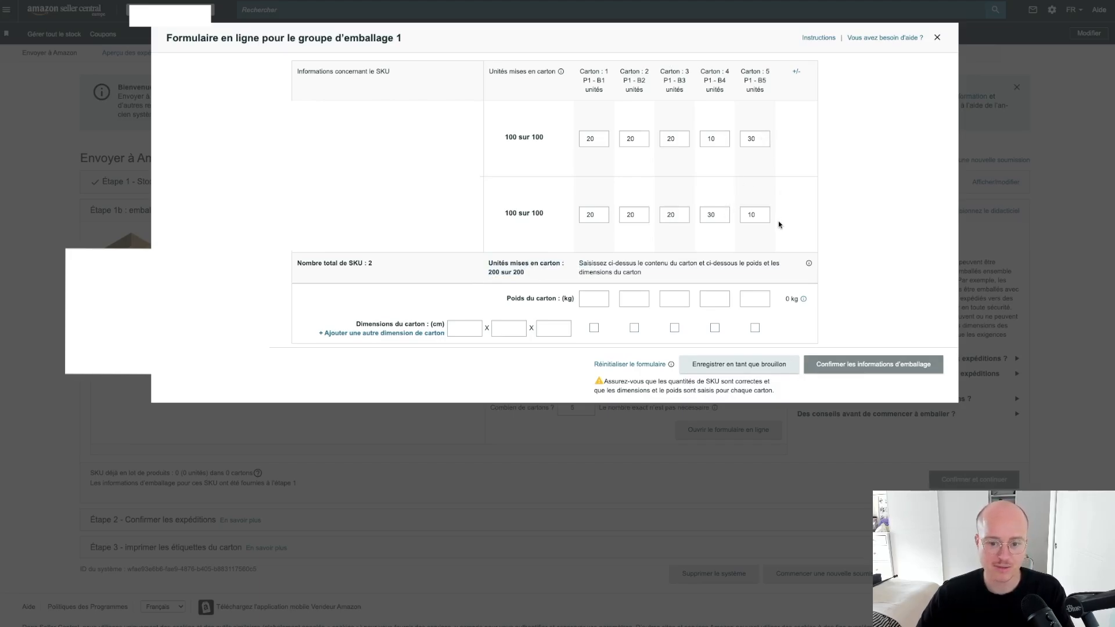
# Set the carton weight to 14 kg for each of the five cartons
pyautogui.scroll(-1, 842, 281)
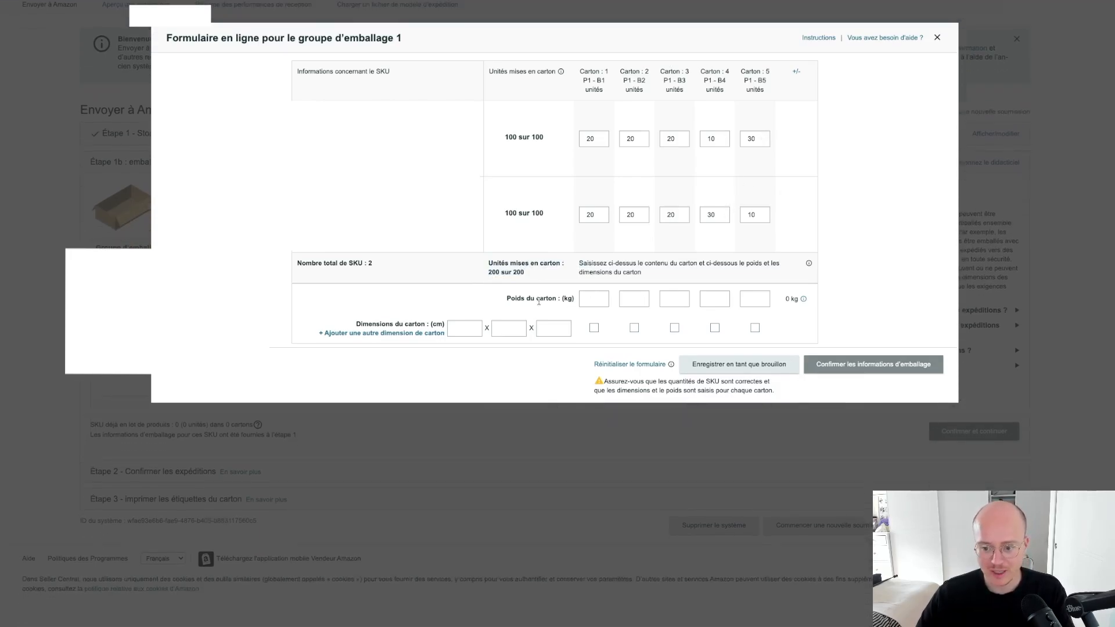
pyautogui.moveTo(508, 299); pyautogui.dragTo(580, 299)
pyautogui.click(596, 297)
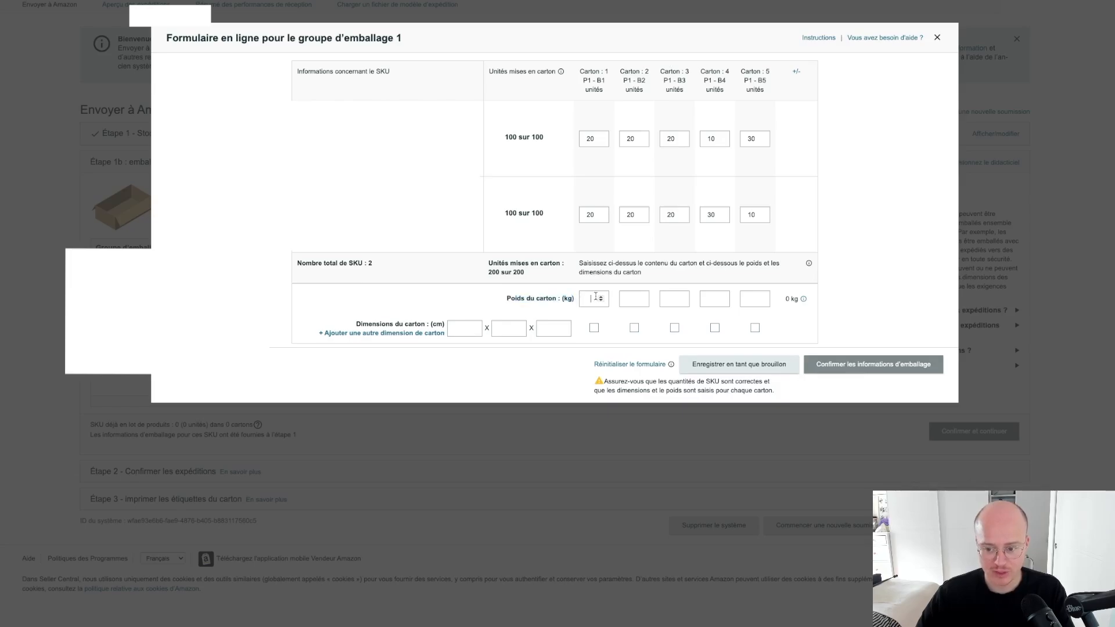
pyautogui.write('14')
pyautogui.click(630, 299)
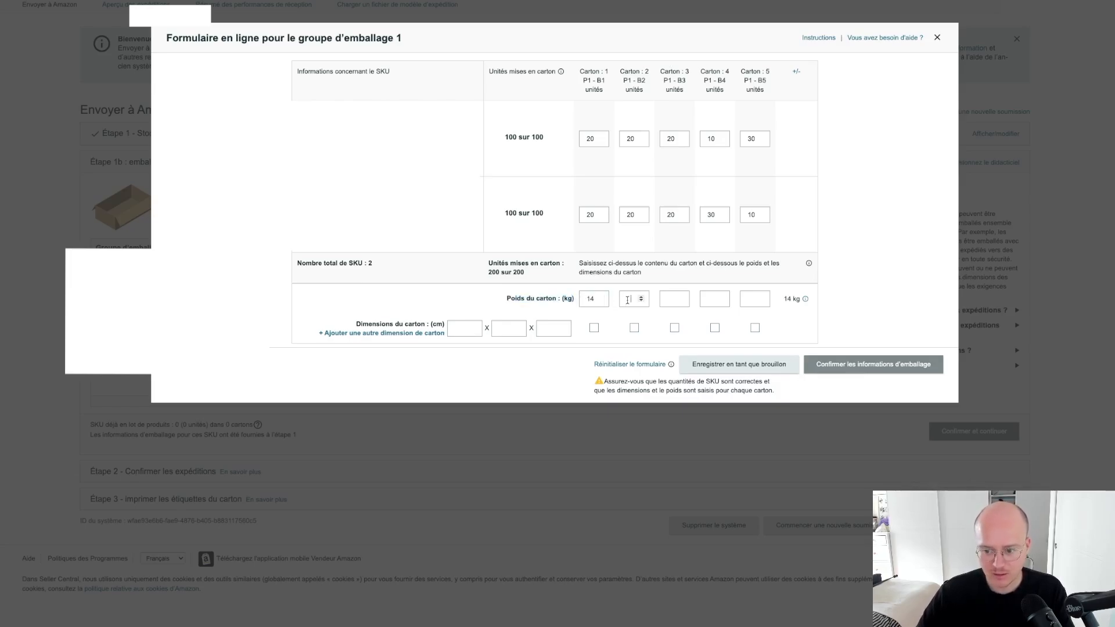
pyautogui.write('14')
pyautogui.click(666, 298)
pyautogui.write('1')
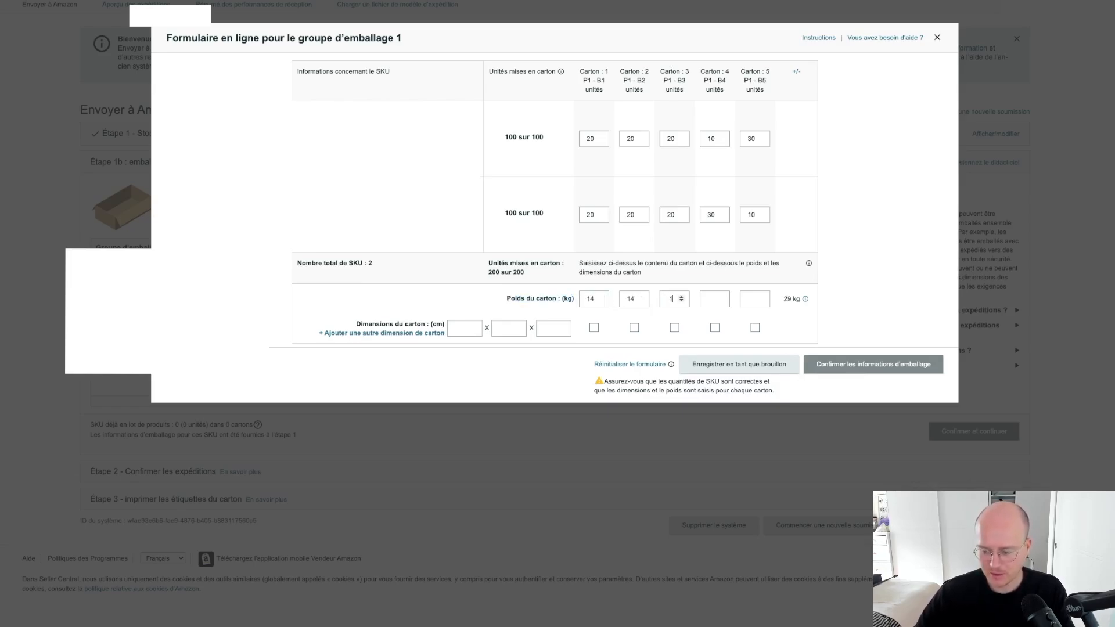
pyautogui.write('4')
pyautogui.click(711, 299)
pyautogui.write('14')
pyautogui.click(749, 298)
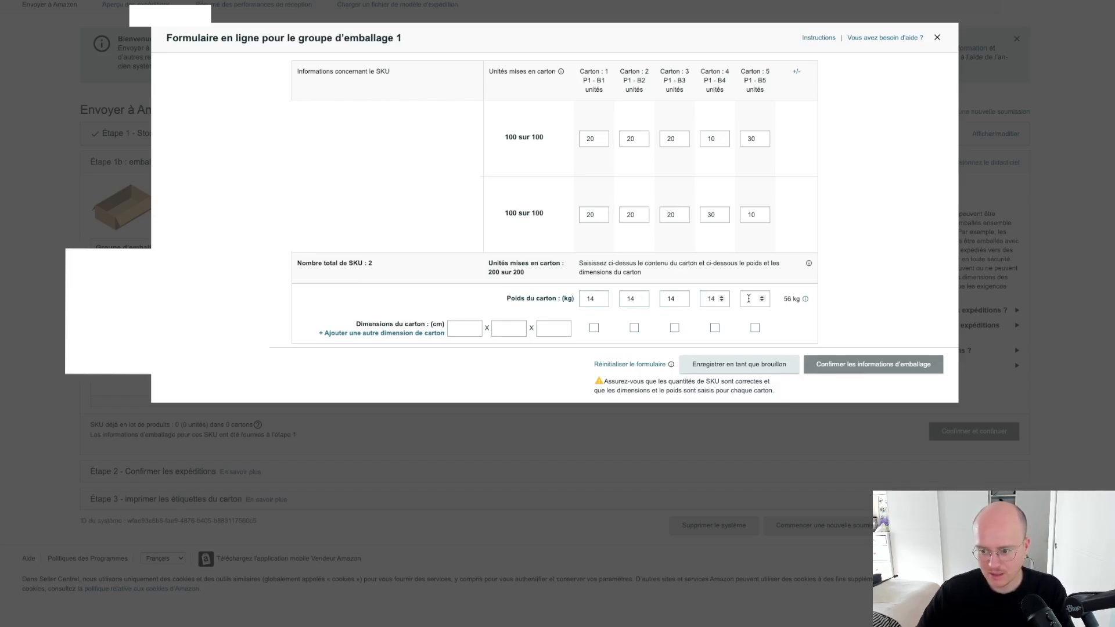
pyautogui.write('14')
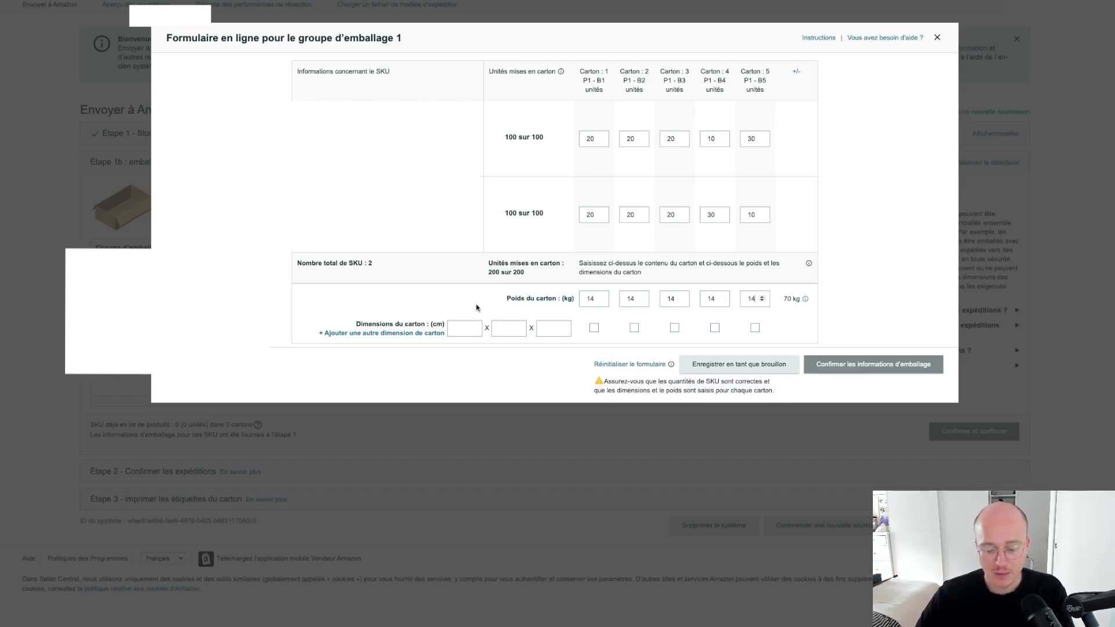
# Set the carton dimensions to 30 x 40 x 40 cm and assign them to cartons 1, 2 and 3
pyautogui.moveTo(356, 325); pyautogui.dragTo(433, 323)
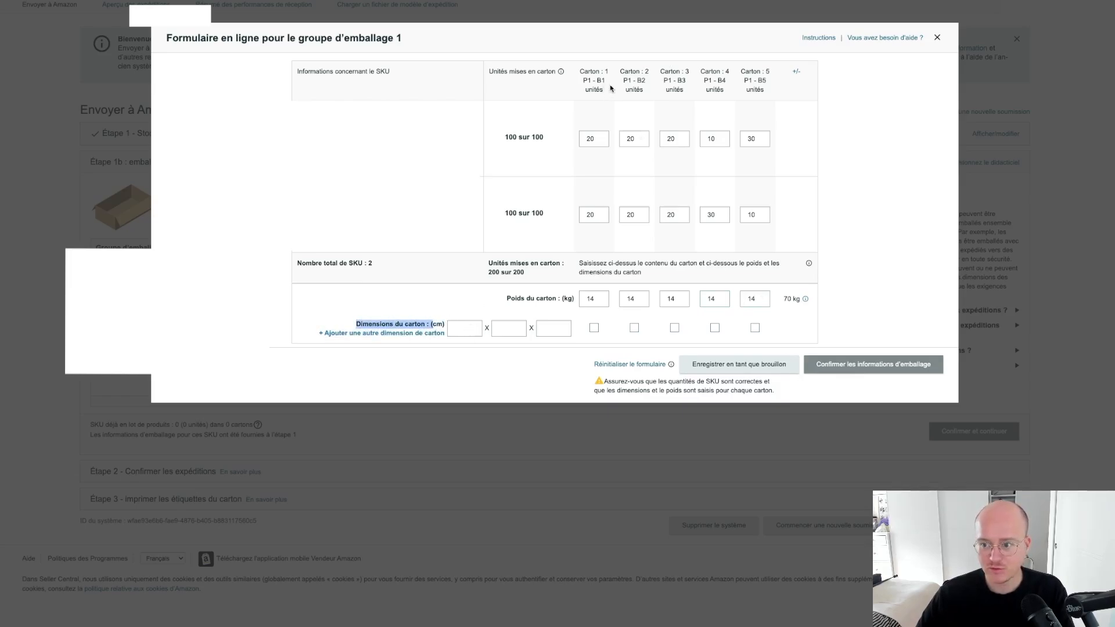
pyautogui.click(463, 327)
pyautogui.write('30')
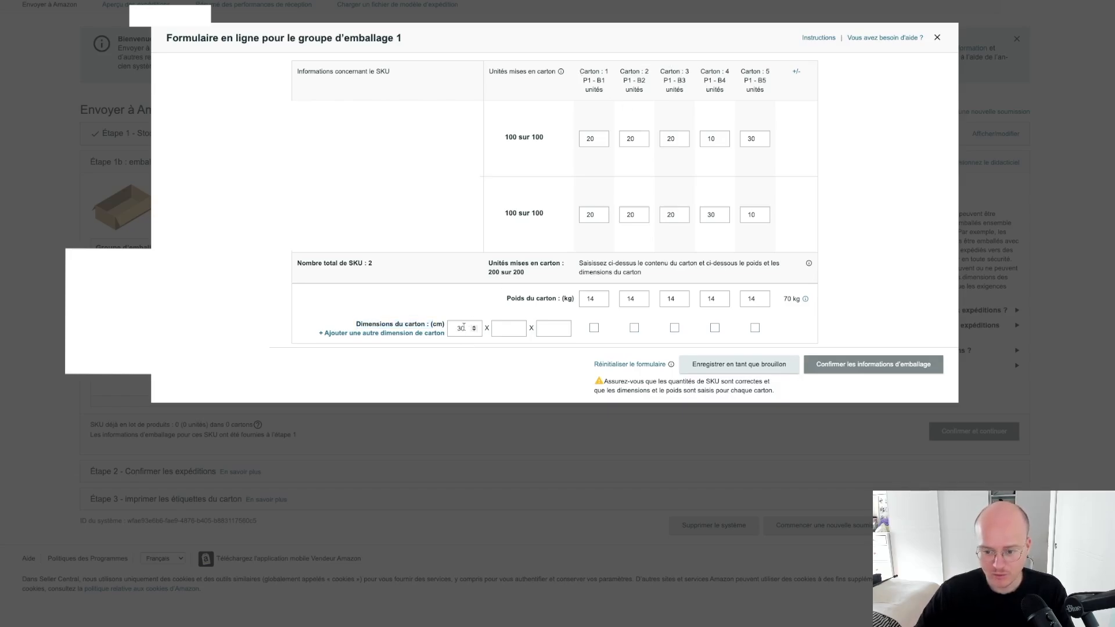
pyautogui.click(519, 329)
pyautogui.write('40')
pyautogui.click(552, 327)
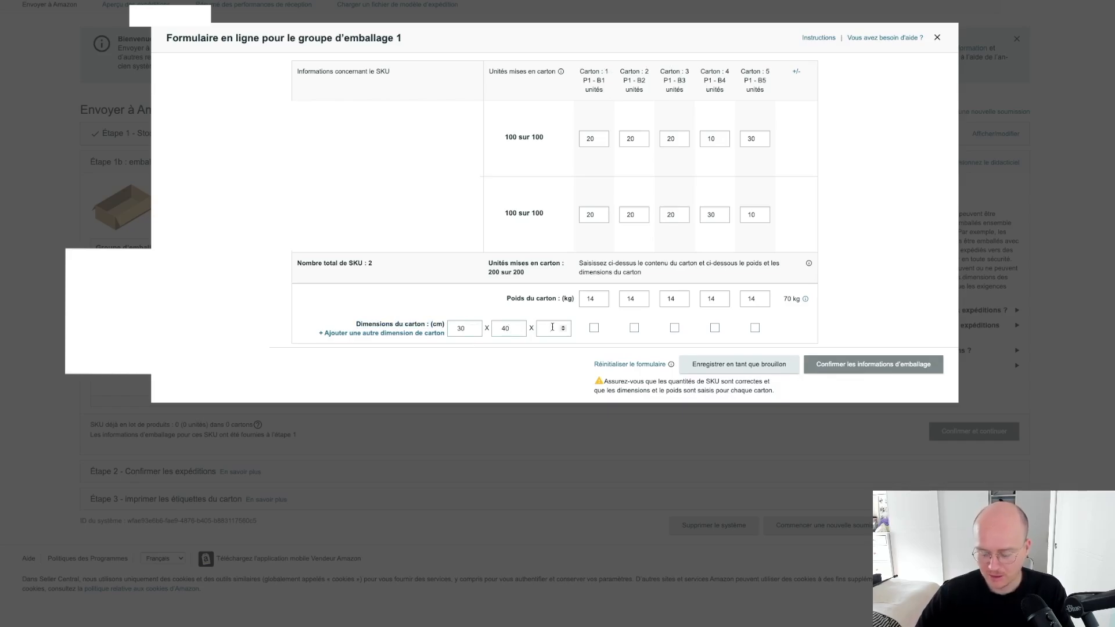
pyautogui.write('40')
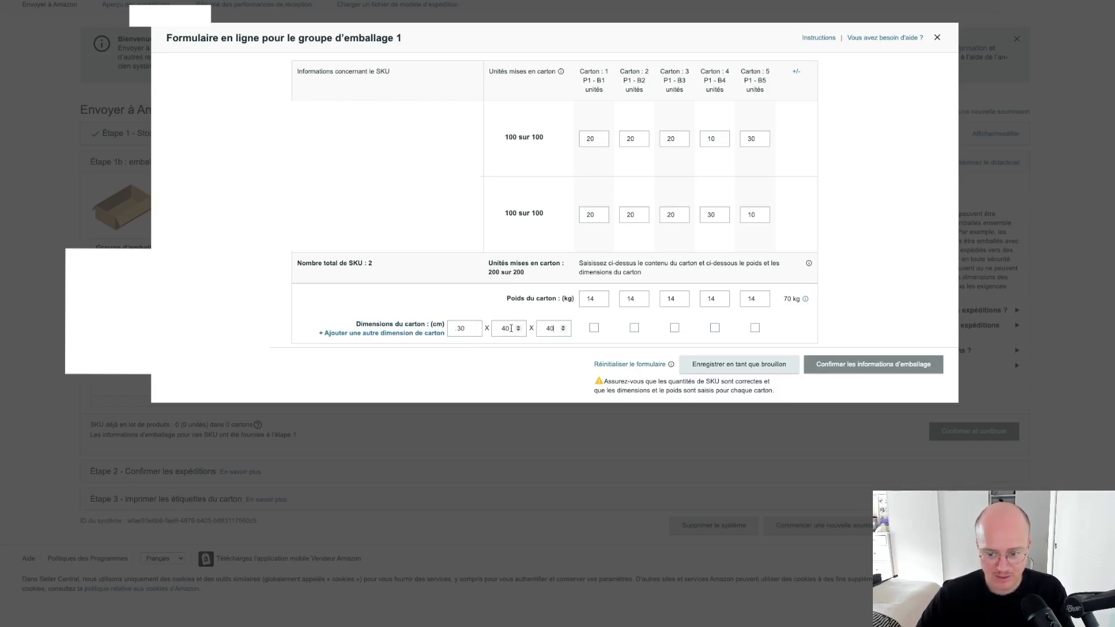
pyautogui.click(594, 328)
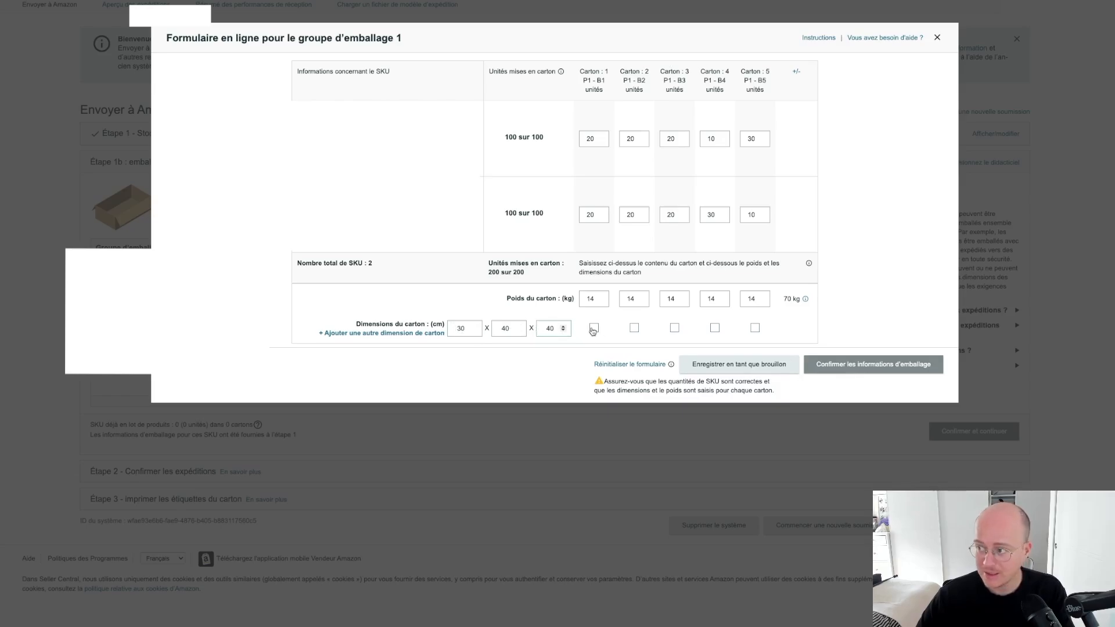
pyautogui.click(633, 328)
pyautogui.click(673, 330)
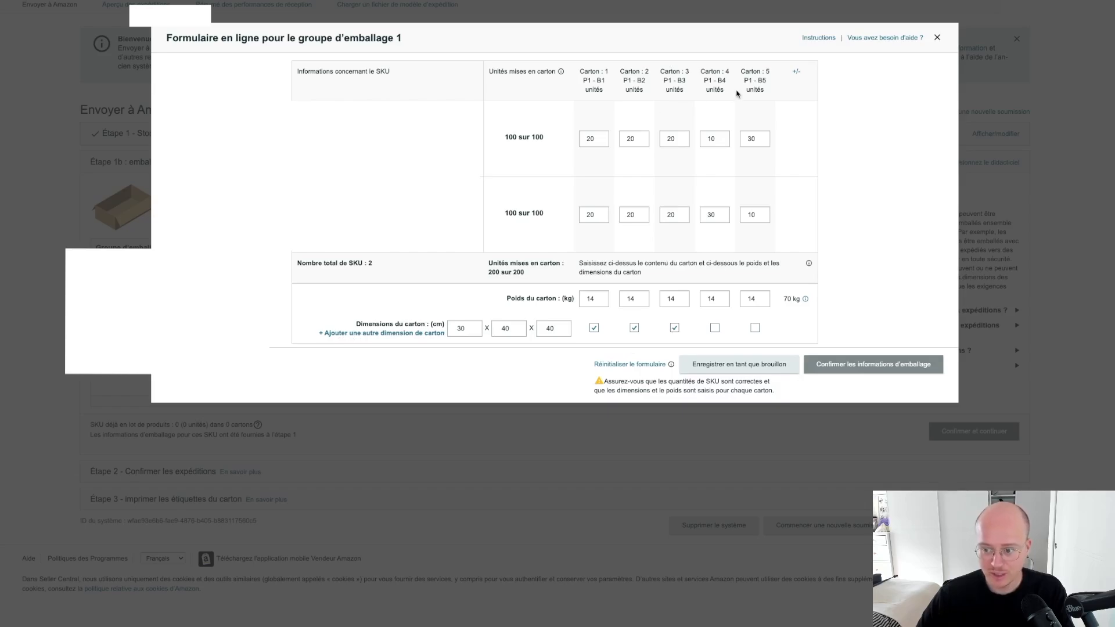
# Add another carton dimension of 20 x 20 x 20 cm and assign it to cartons 4 and 5
pyautogui.click(350, 334)
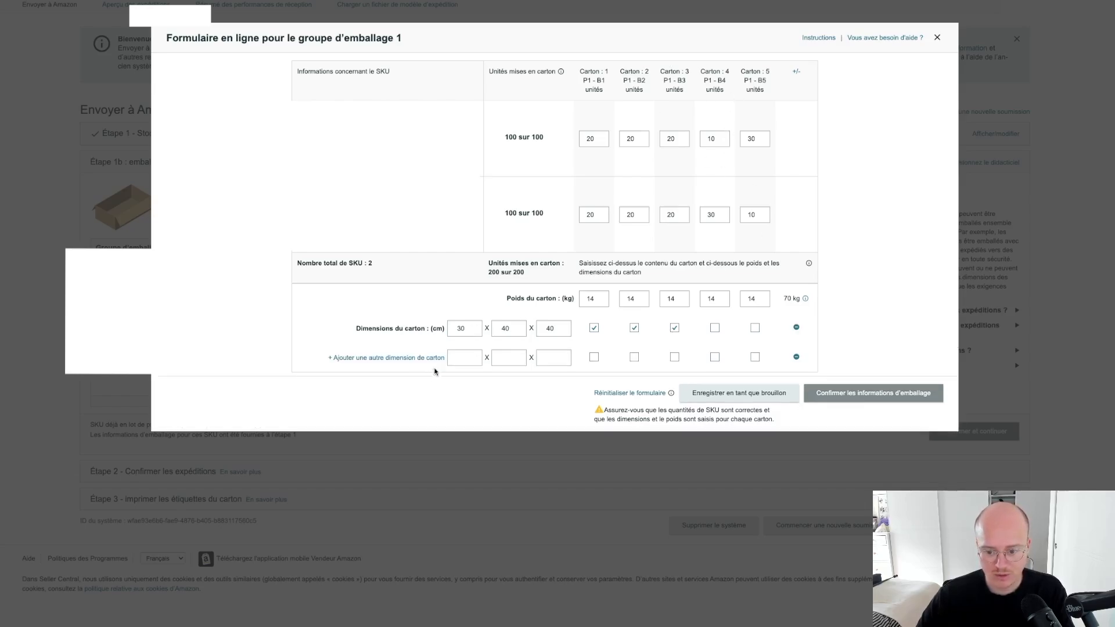
pyautogui.click(463, 359)
pyautogui.write('20')
pyautogui.click(511, 357)
pyautogui.write('20')
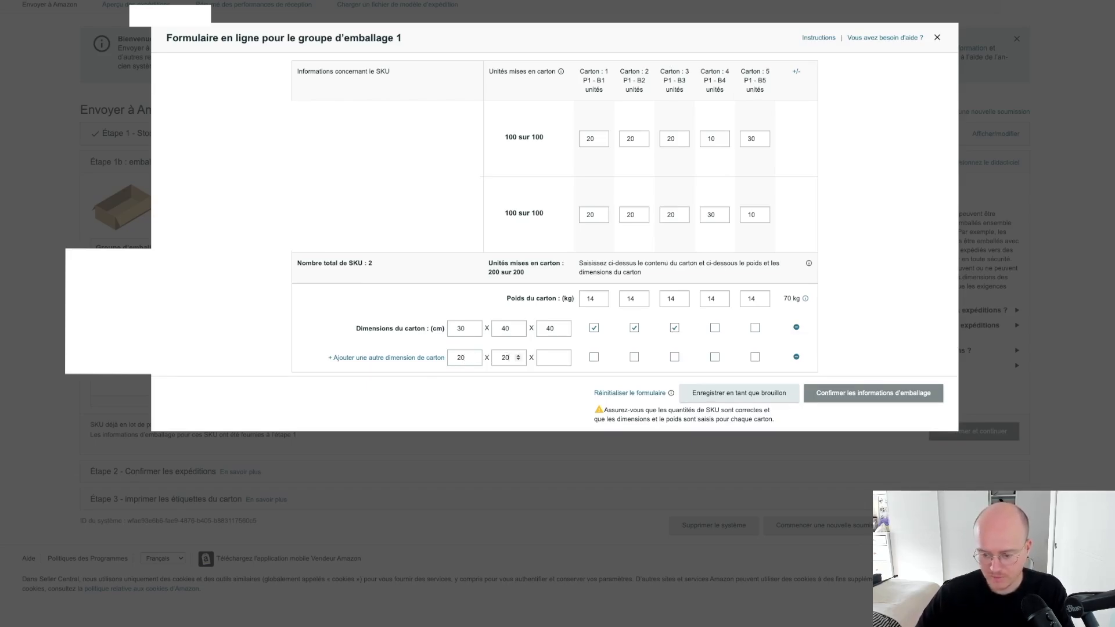
pyautogui.click(549, 358)
pyautogui.write('20')
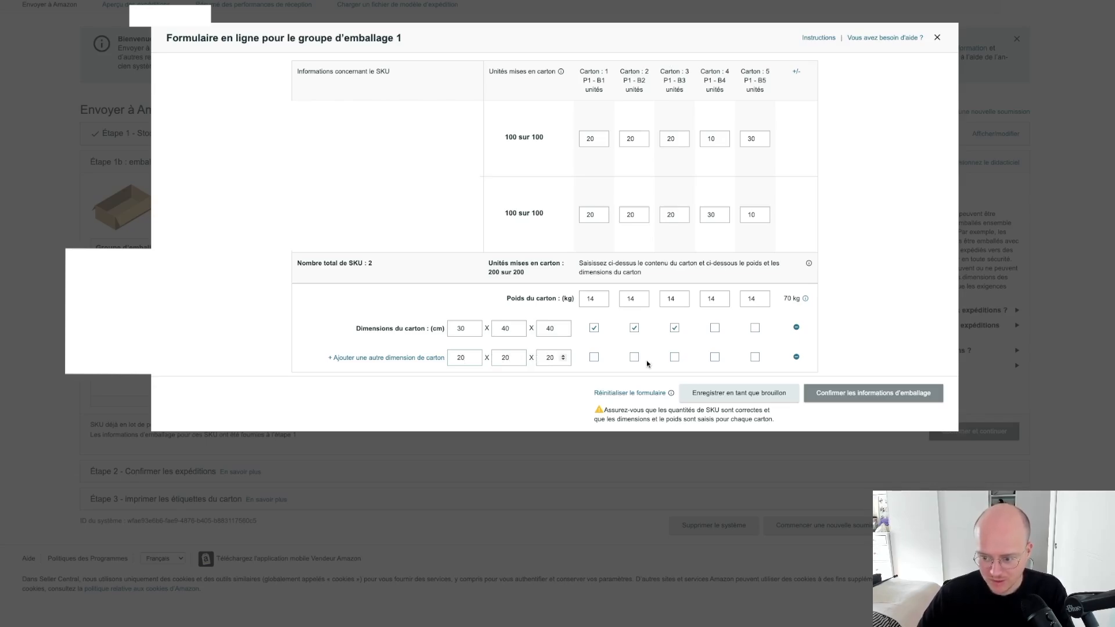
pyautogui.click(714, 357)
pyautogui.click(755, 357)
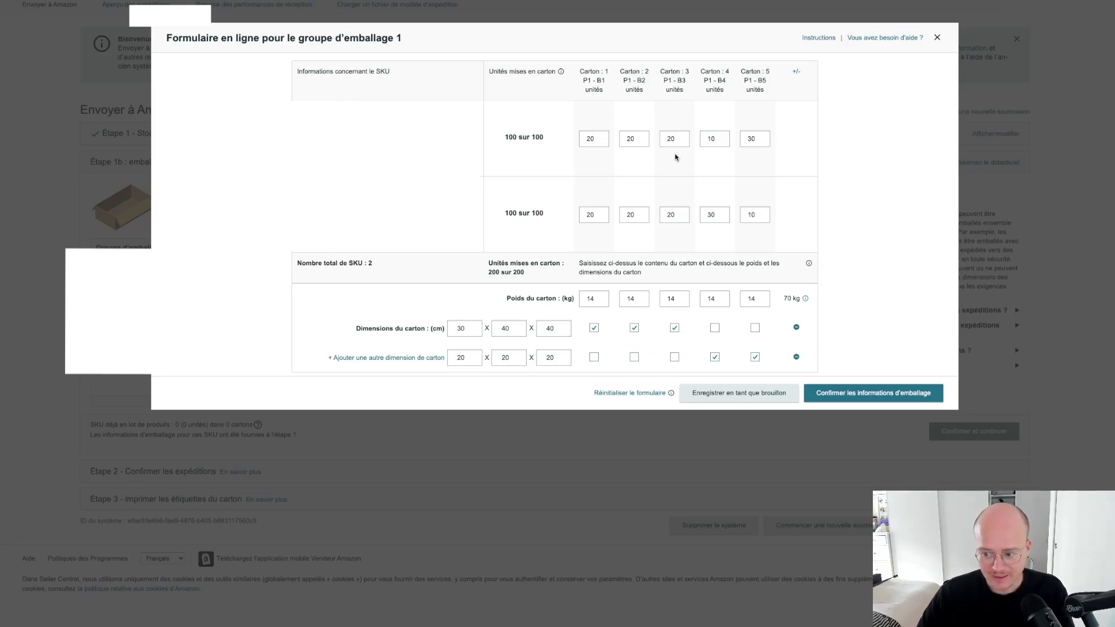
# Confirm the packing information and set the shipping date to 11/09/2022
pyautogui.click(835, 393)
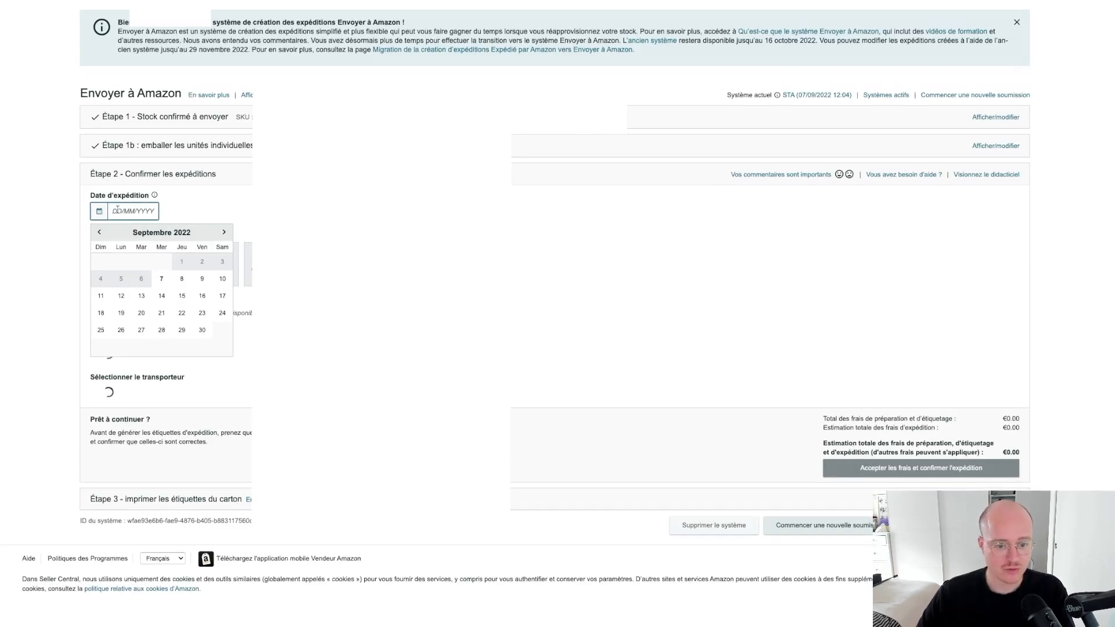
pyautogui.click(101, 296)
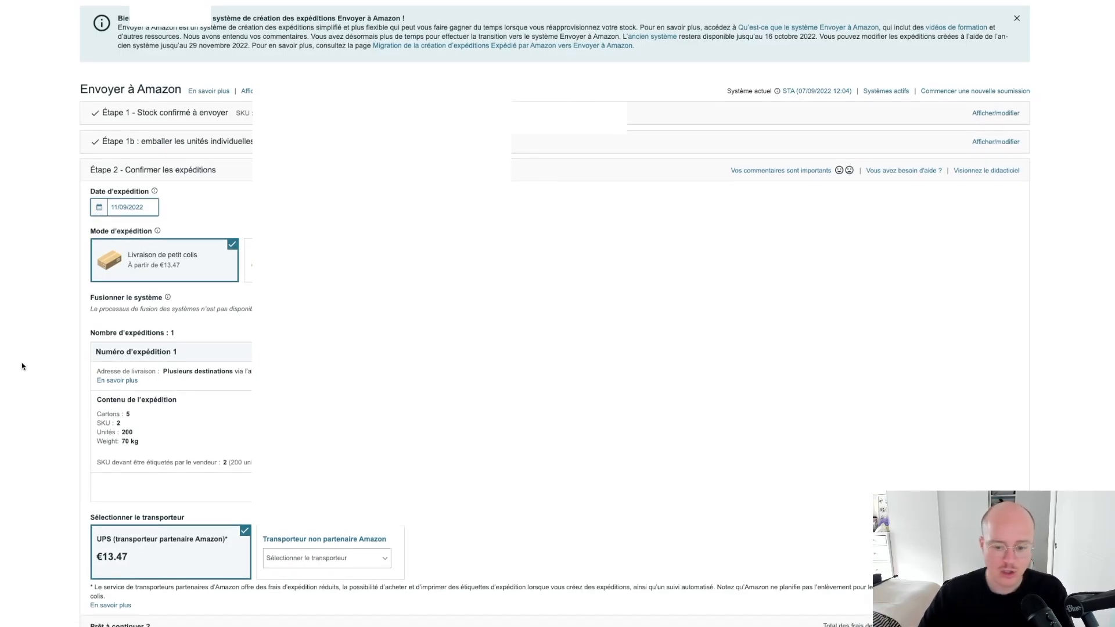
pyautogui.scroll(-3, 22, 365)
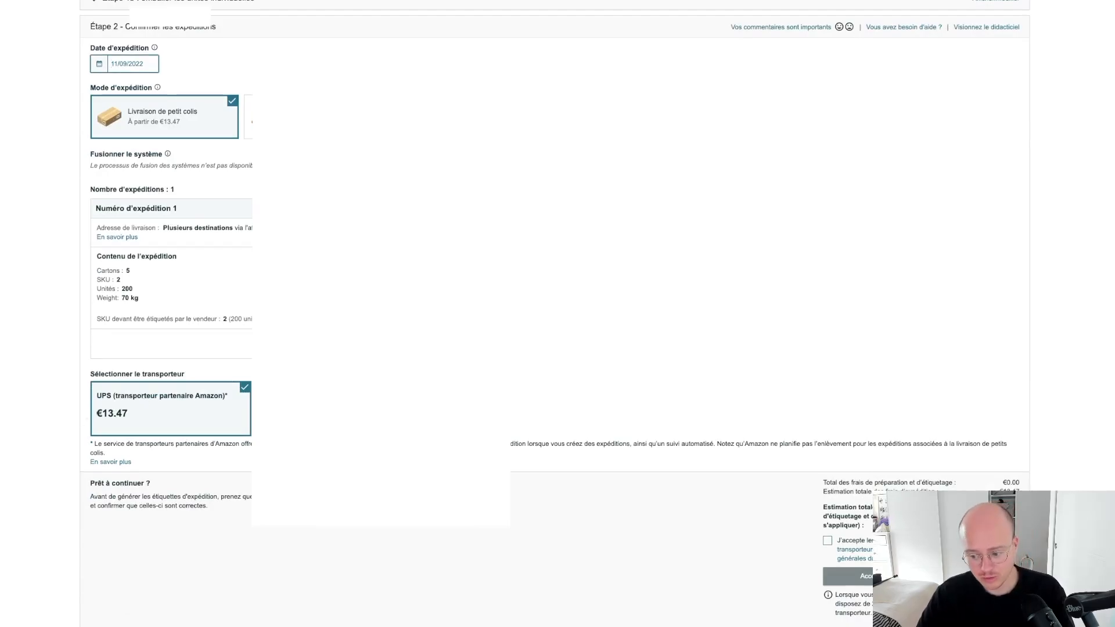
# Accept the general terms of the Amazon partner carrier service and look over the remaining carton label and tracking steps
pyautogui.click(827, 540)
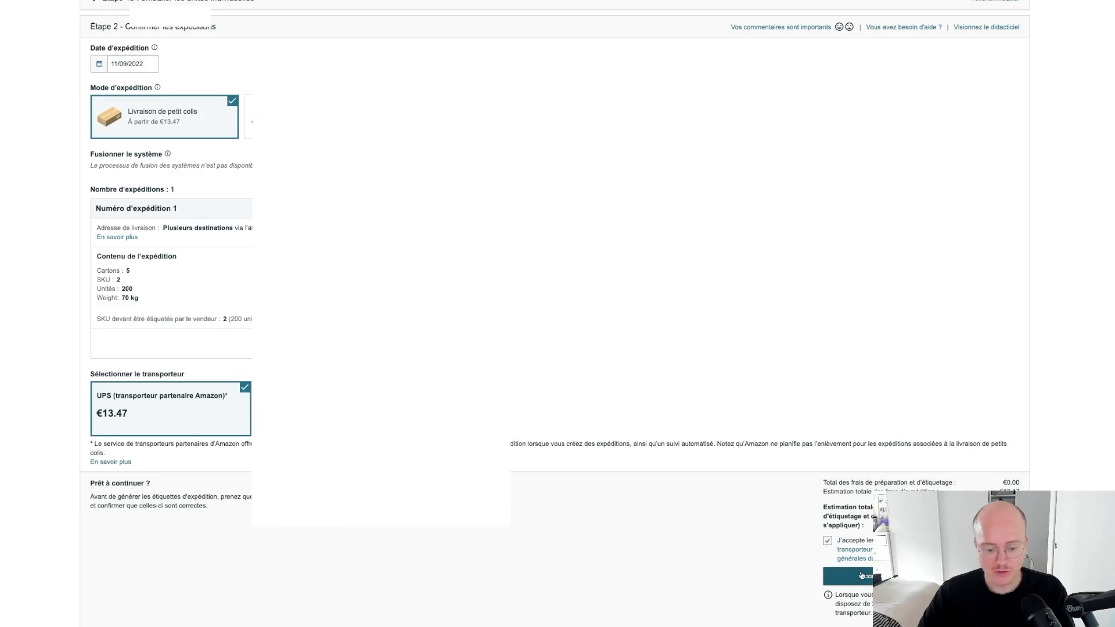
pyautogui.scroll(-3, 861, 575)
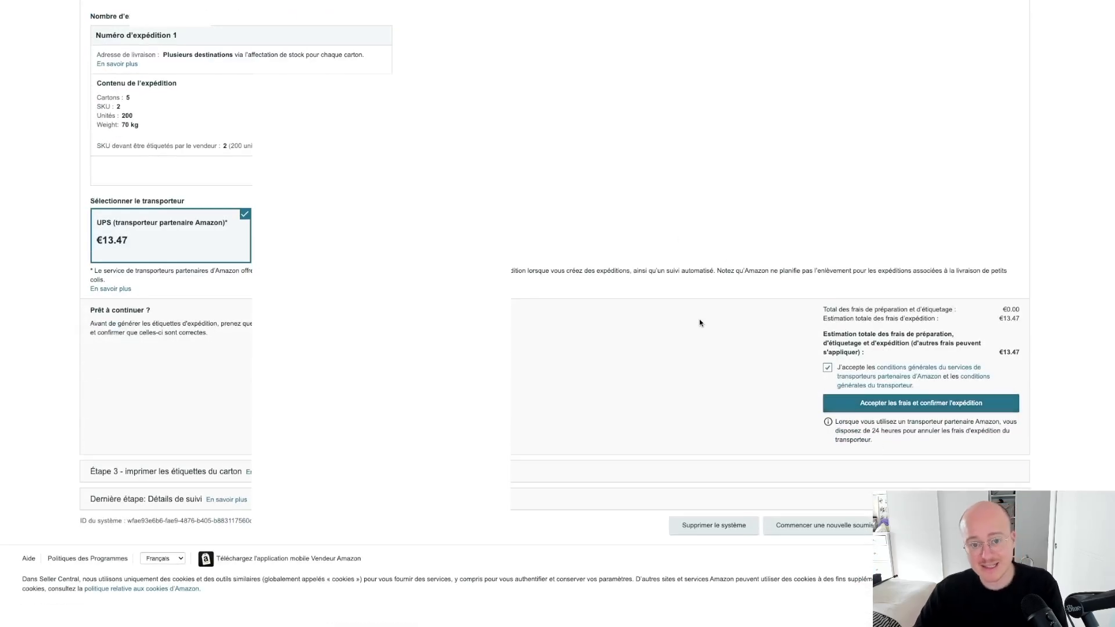
pyautogui.moveTo(126, 471); pyautogui.dragTo(242, 471)
pyautogui.moveTo(148, 498); pyautogui.dragTo(202, 500)
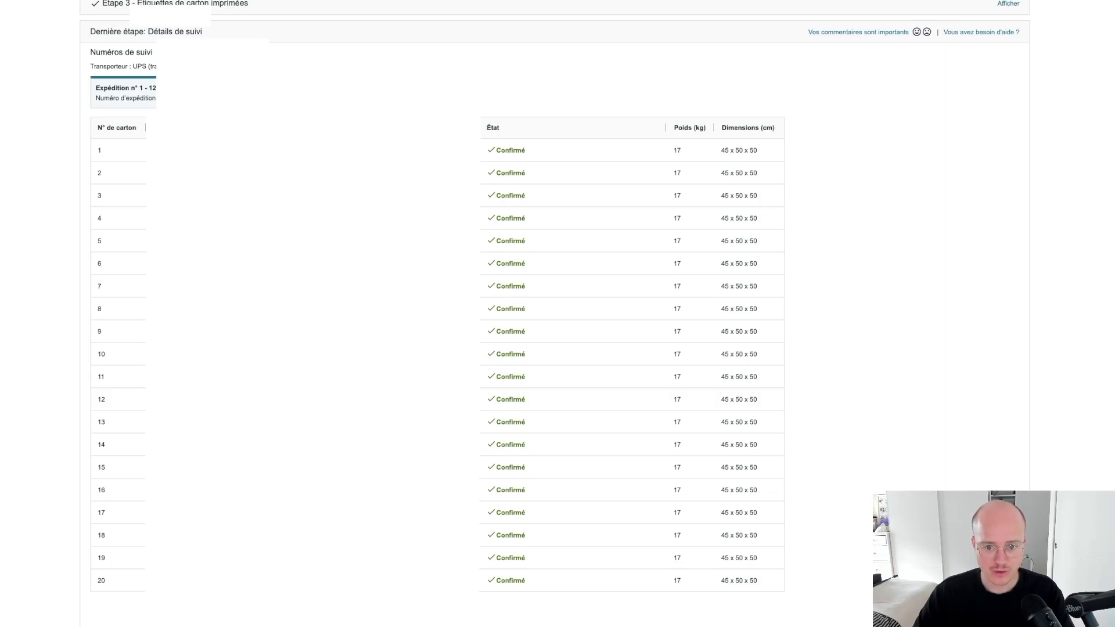
# Pick out the confirmed cartons' tracking numbers and open the pickup scheduling form on the UPS website
pyautogui.moveTo(348, 150); pyautogui.dragTo(349, 195)
pyautogui.click(349, 196)
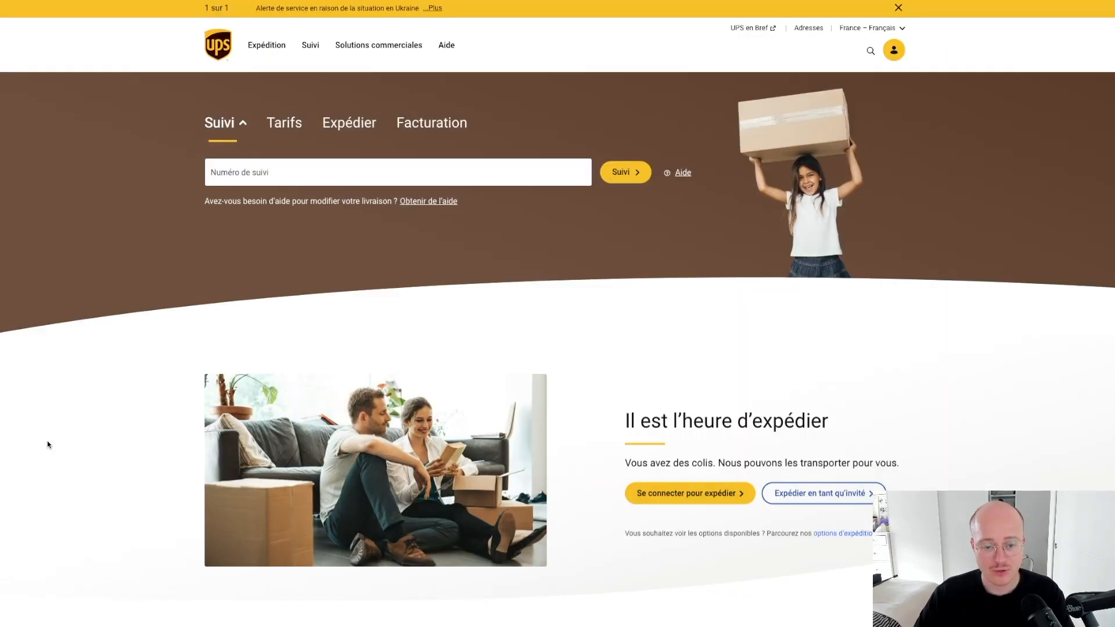
pyautogui.click(263, 51)
pyautogui.click(247, 153)
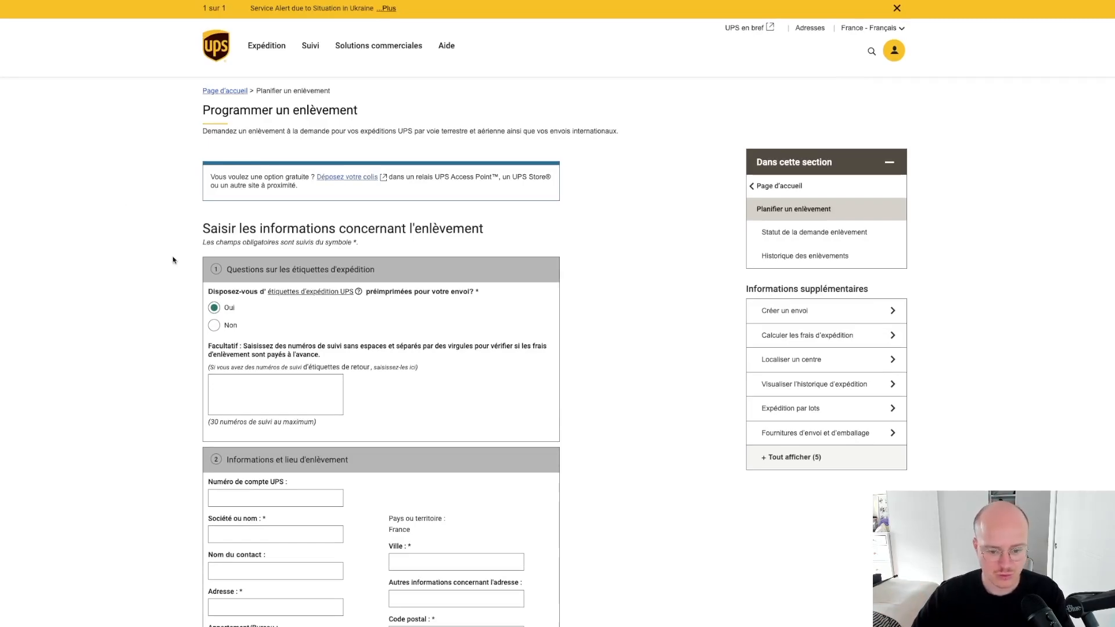
# Enter the shipment's tracking number in the label section of the pickup form and check whether the pickup is prepaid
pyautogui.click(242, 387)
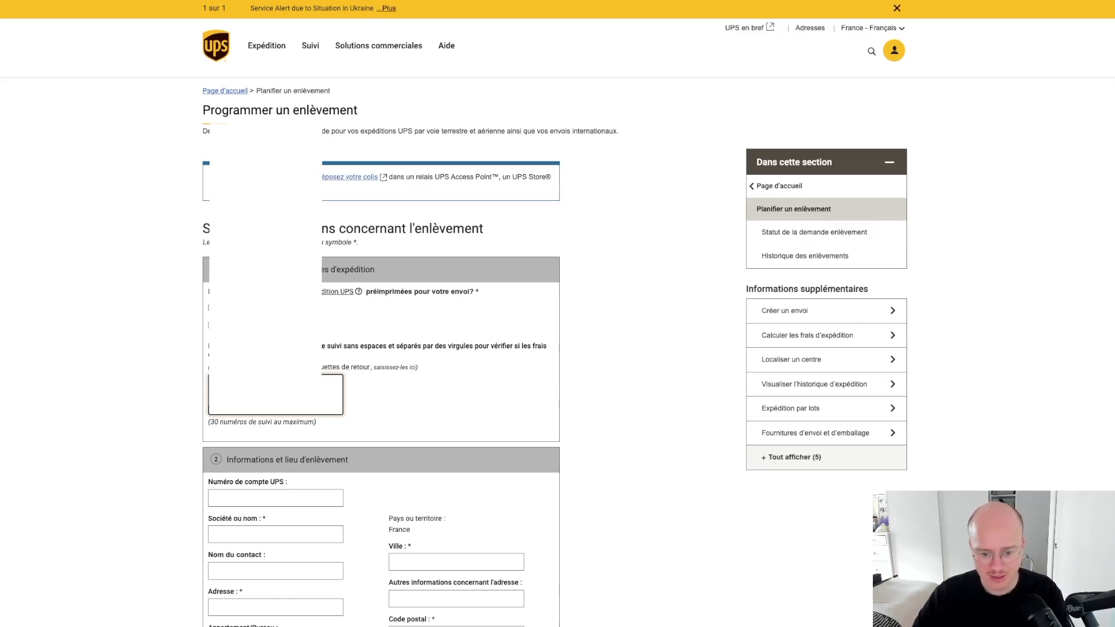
pyautogui.click(165, 401)
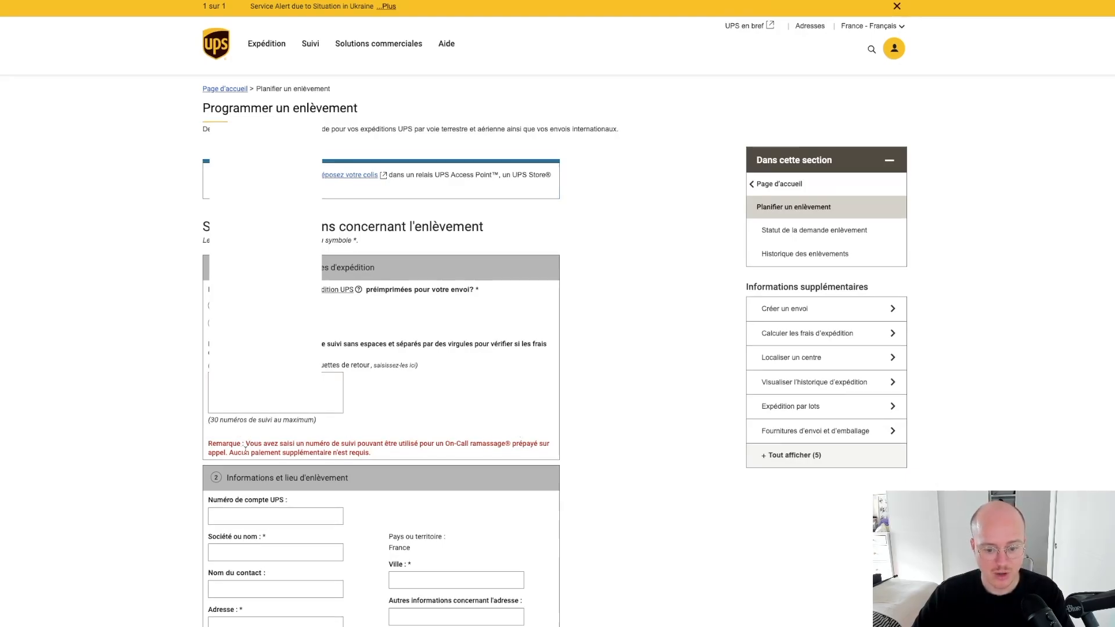
pyautogui.moveTo(245, 451); pyautogui.dragTo(392, 456)
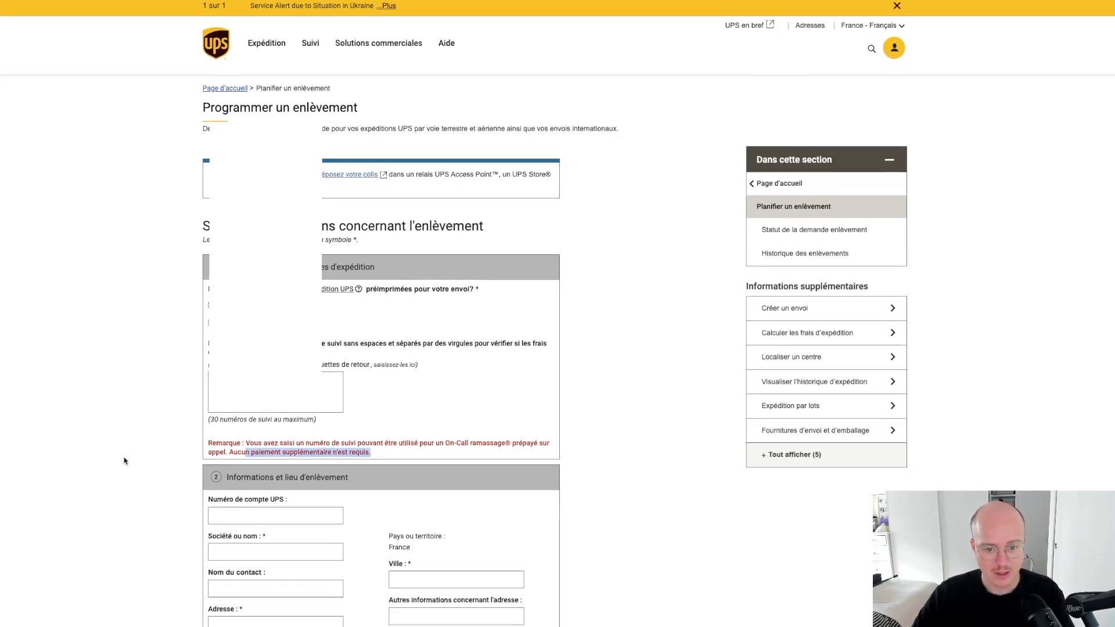
# Set the pickup company to "Dock avenue" and fill in the contact name and street address
pyautogui.scroll(-4, 124, 458)
pyautogui.scroll(-1, 124, 460)
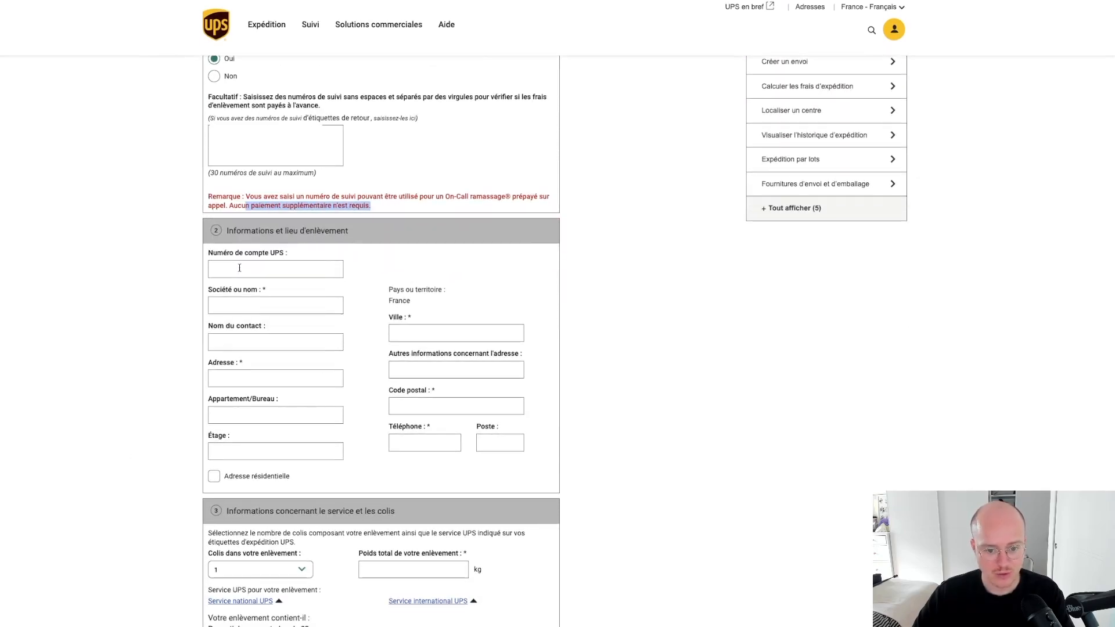
pyautogui.click(248, 305)
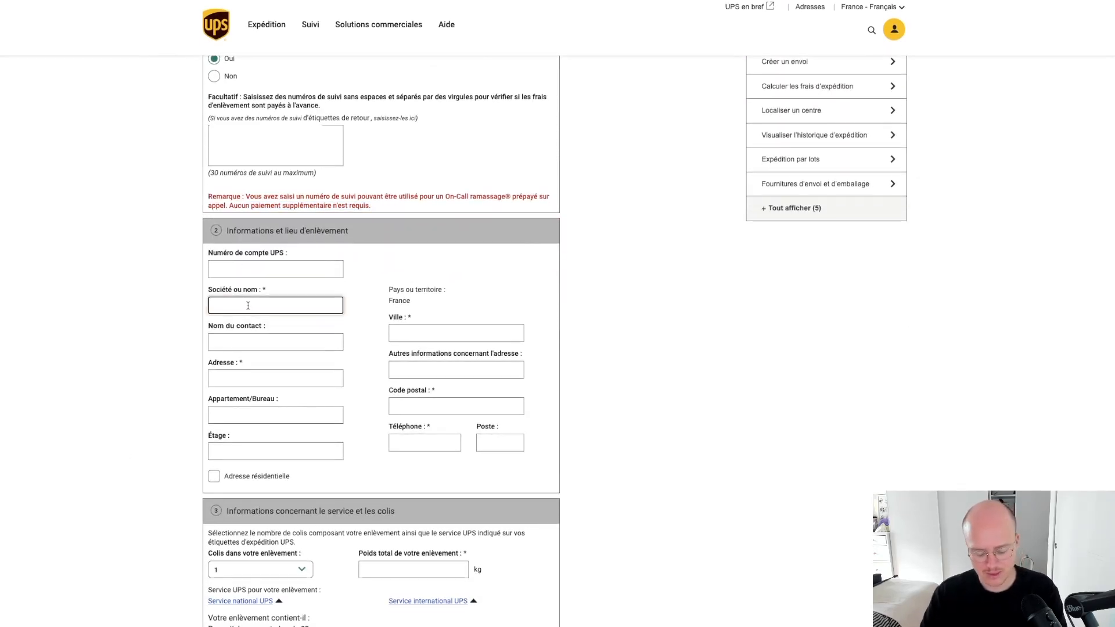
pyautogui.write('Dock av')
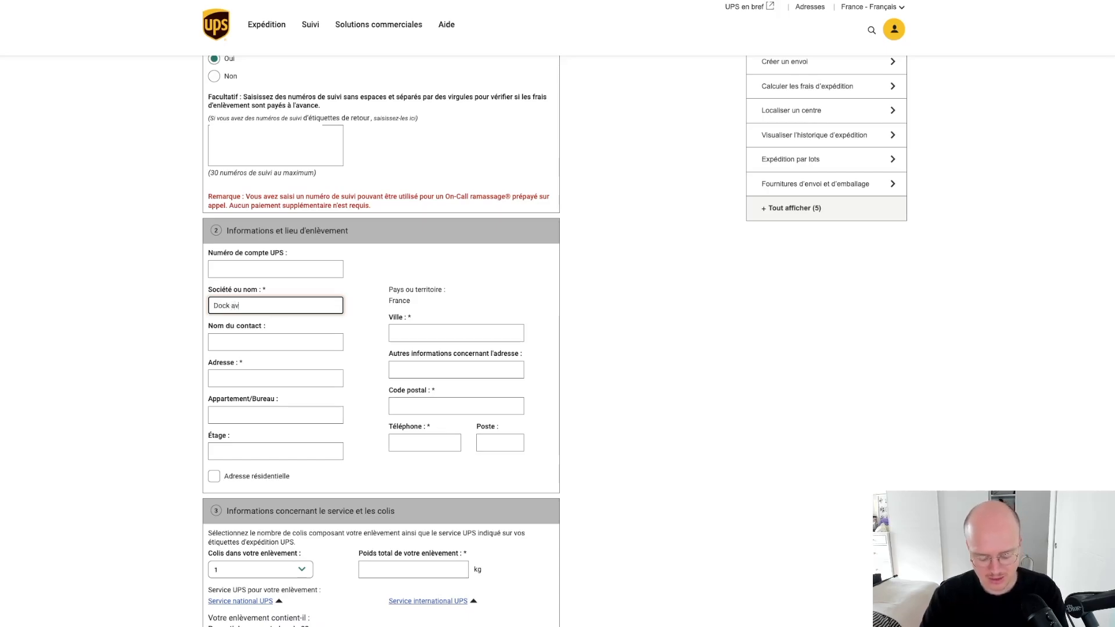
pyautogui.write('enue')
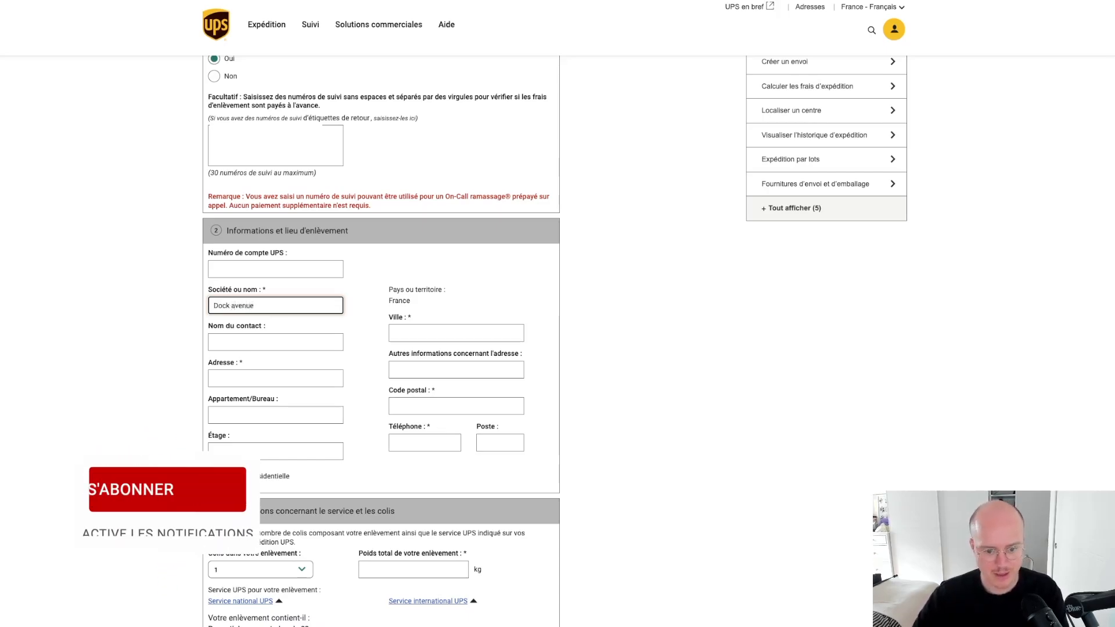
pyautogui.click(239, 341)
pyautogui.write('fdsfsd')
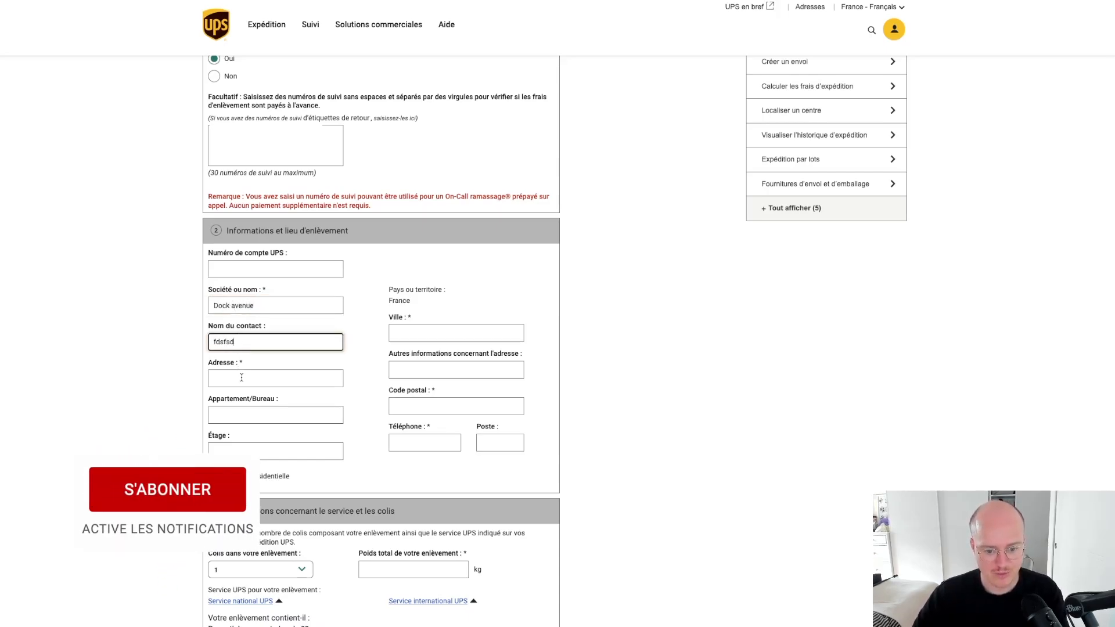
pyautogui.click(242, 377)
pyautogui.write('sndsqd')
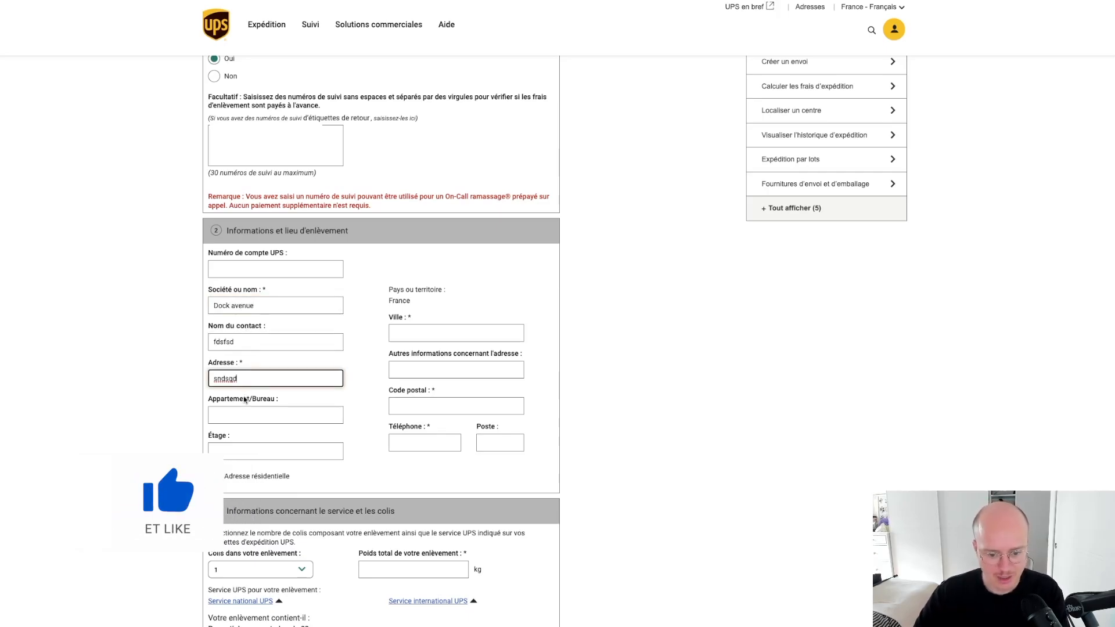
# Fill in the pickup location's city, postal code and telephone number
pyautogui.click(433, 336)
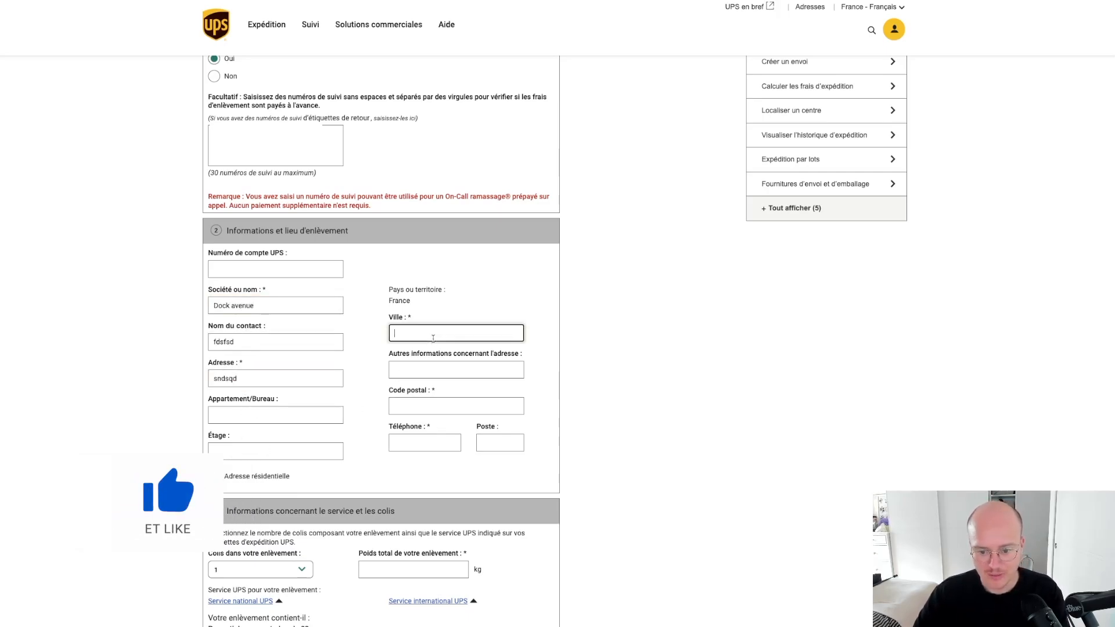
pyautogui.write('Pouil')
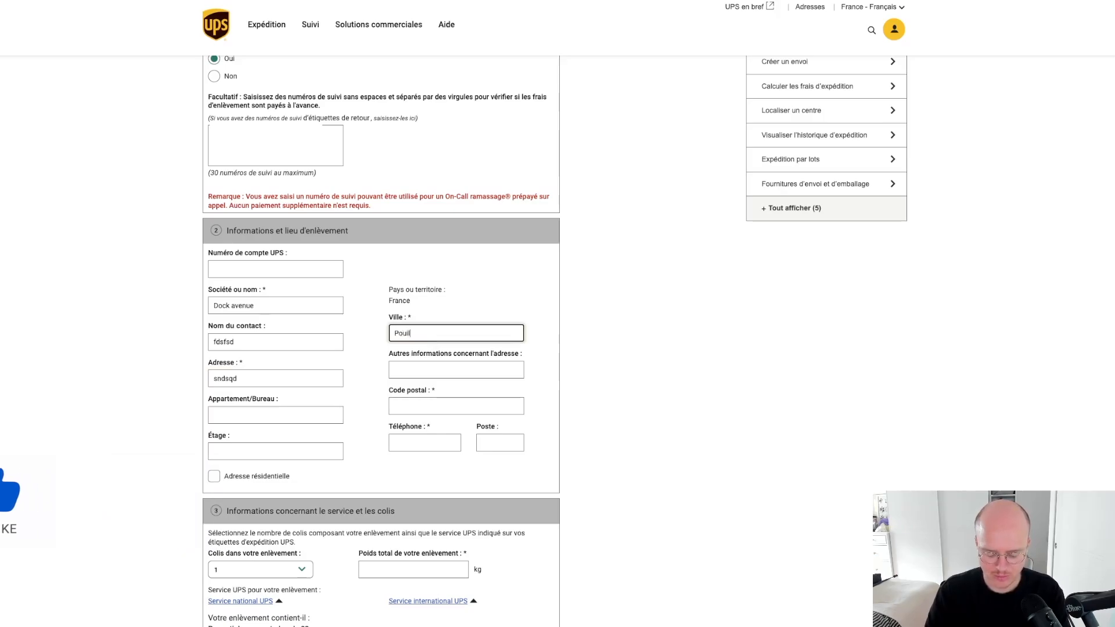
pyautogui.write('ly en nonais')
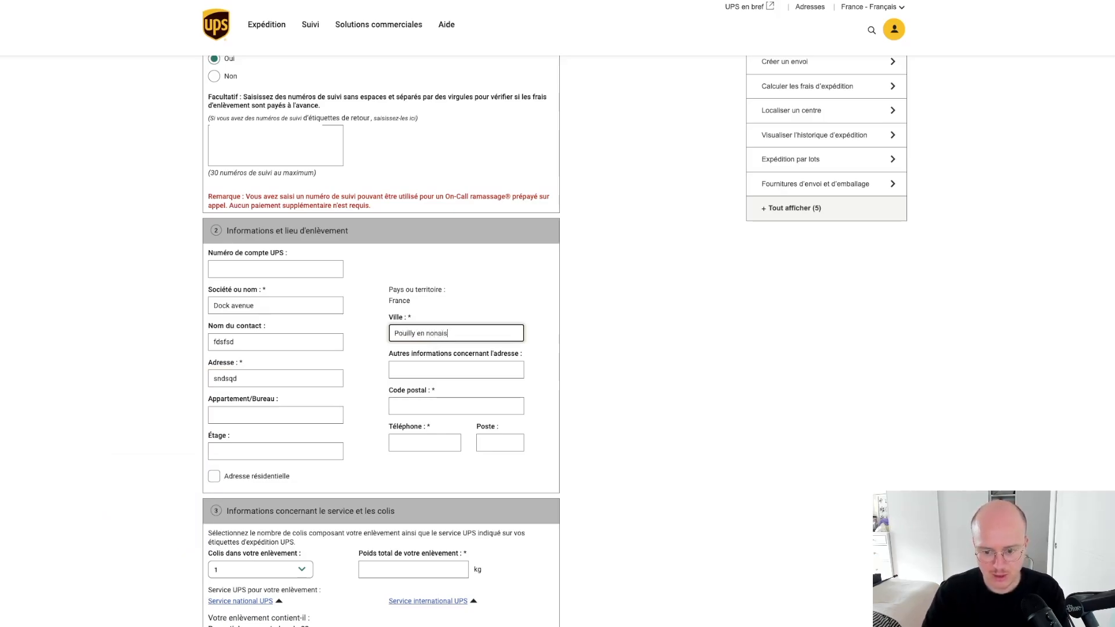
pyautogui.click(422, 400)
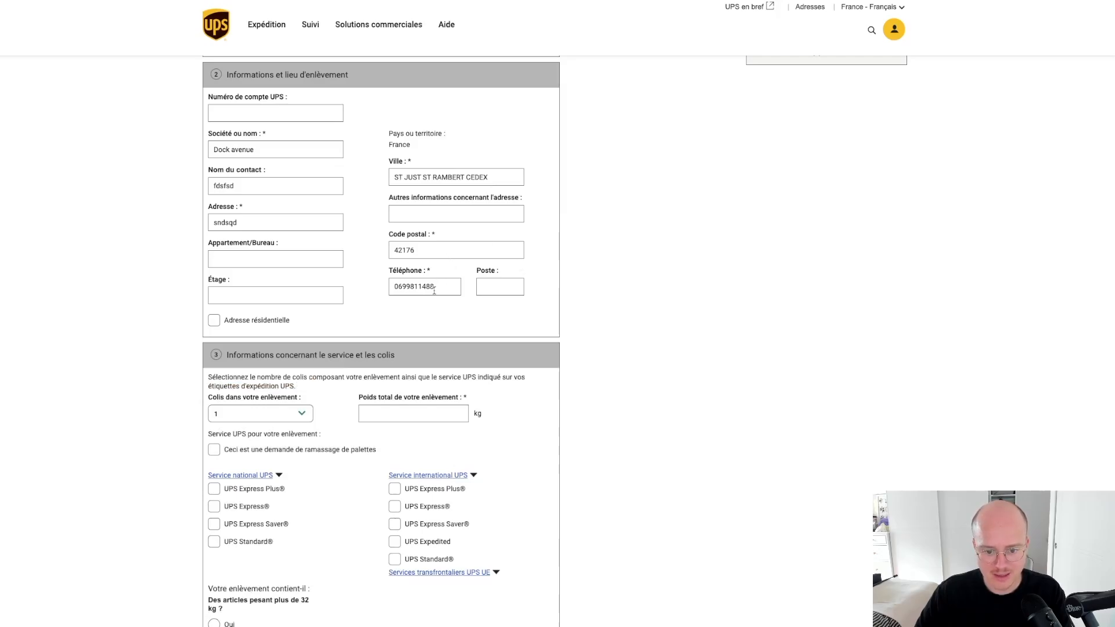
# Set the pickup to 20 packages with a total weight of 340 kg and choose the national UPS Standard service
pyautogui.scroll(-5, 180, 333)
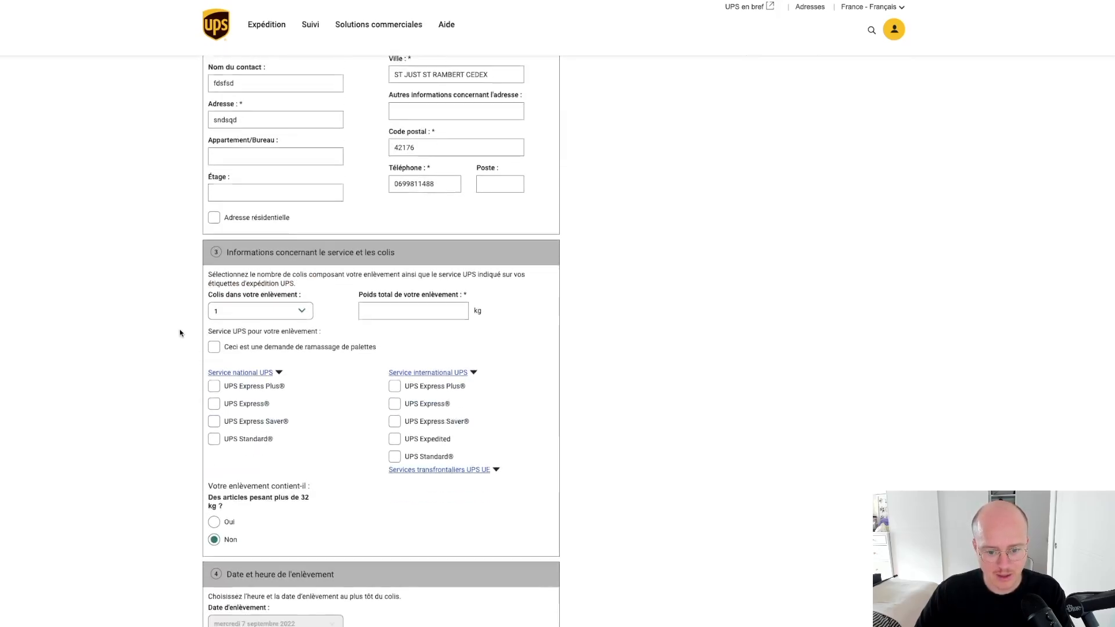
pyautogui.scroll(-2, 180, 333)
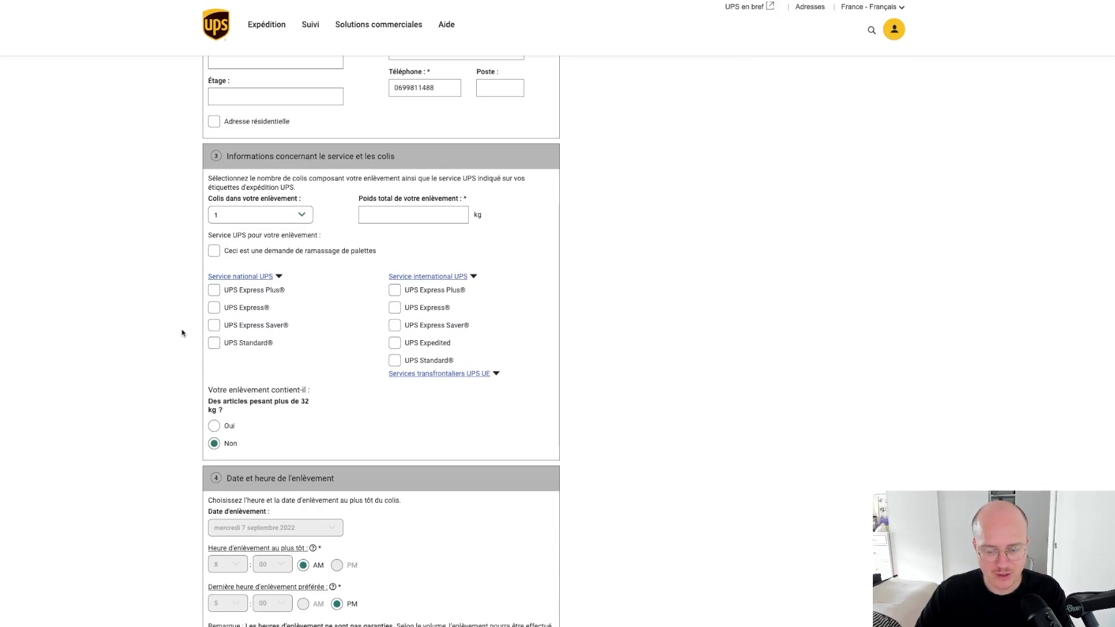
pyautogui.click(238, 213)
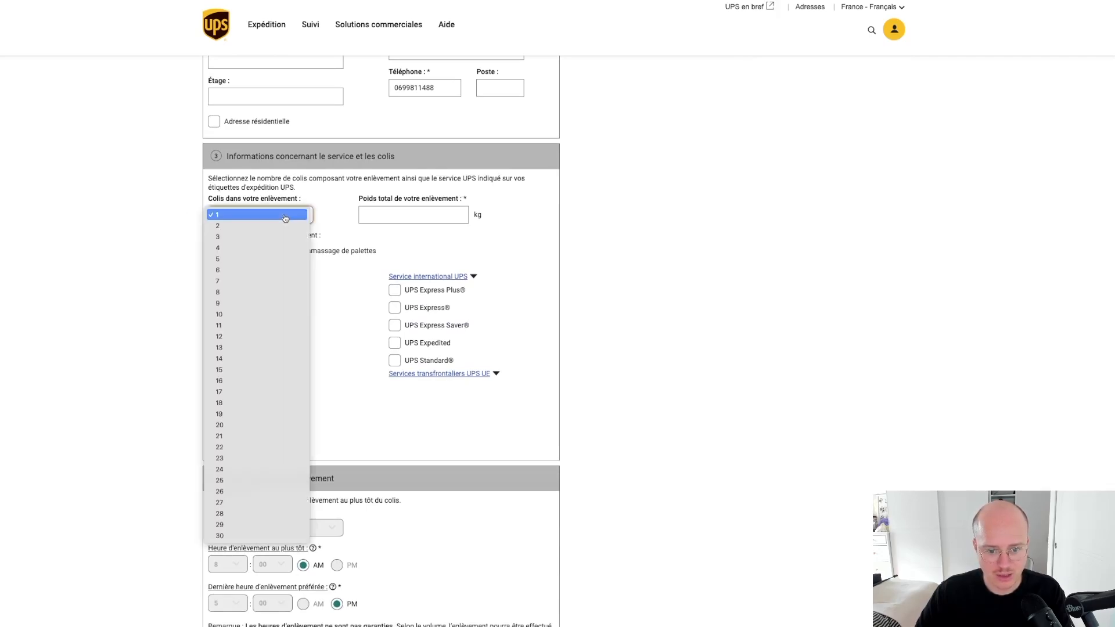
pyautogui.click(266, 426)
pyautogui.click(401, 214)
pyautogui.write('340')
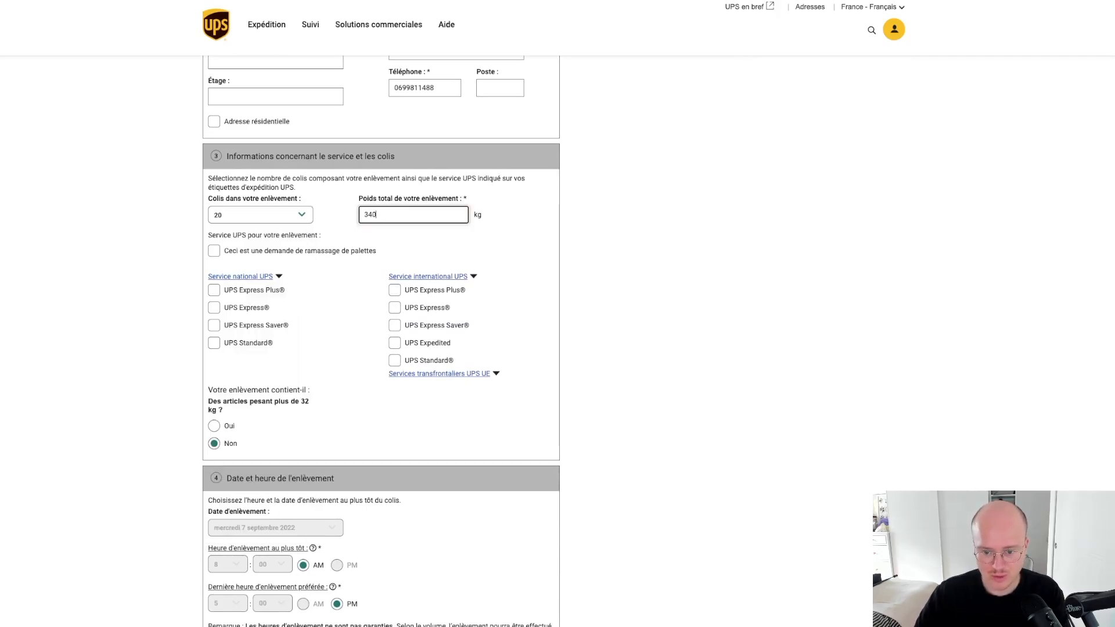
pyautogui.click(92, 282)
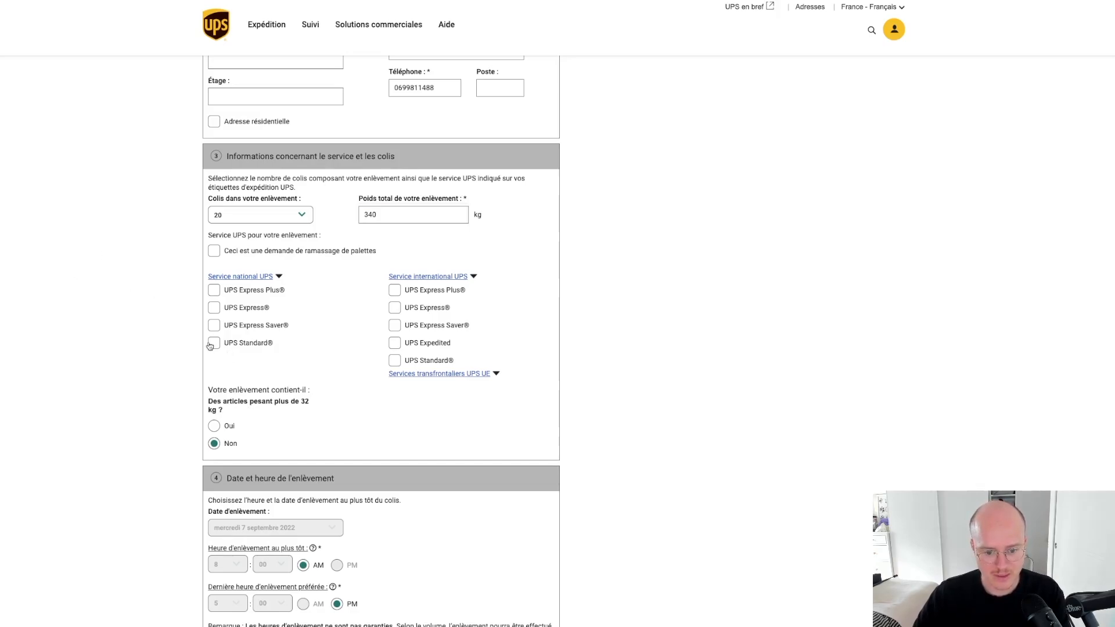
pyautogui.click(214, 343)
# Set the pickup date to Monday 12 September 2022 and the latest preferred pickup time to 01:00 PM
pyautogui.scroll(-1, 193, 387)
pyautogui.scroll(-2, 193, 386)
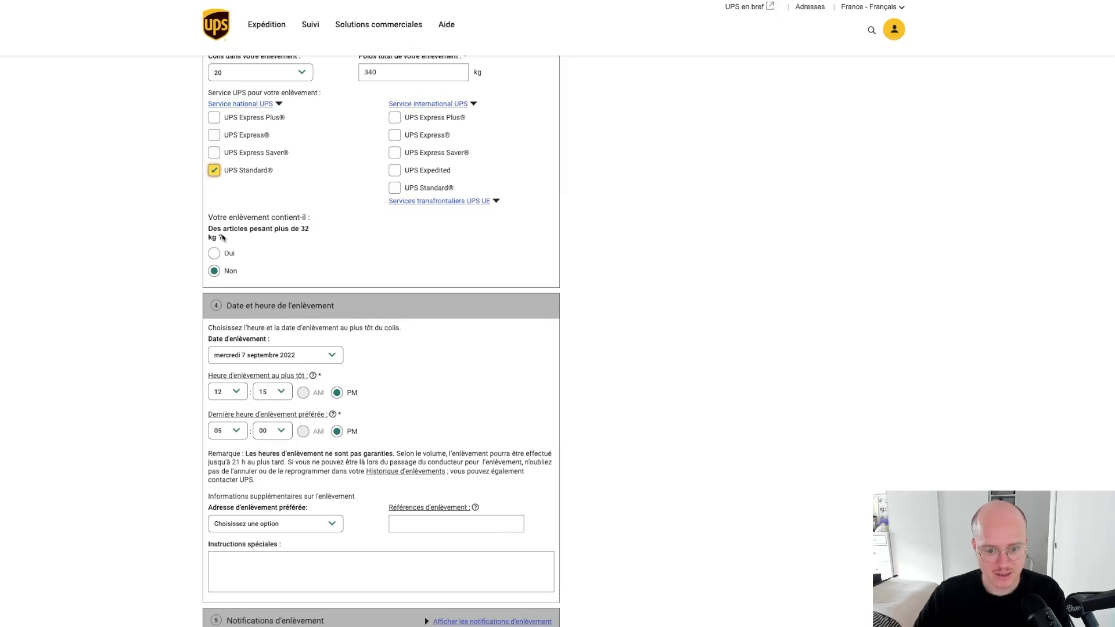
pyautogui.scroll(-2, 163, 293)
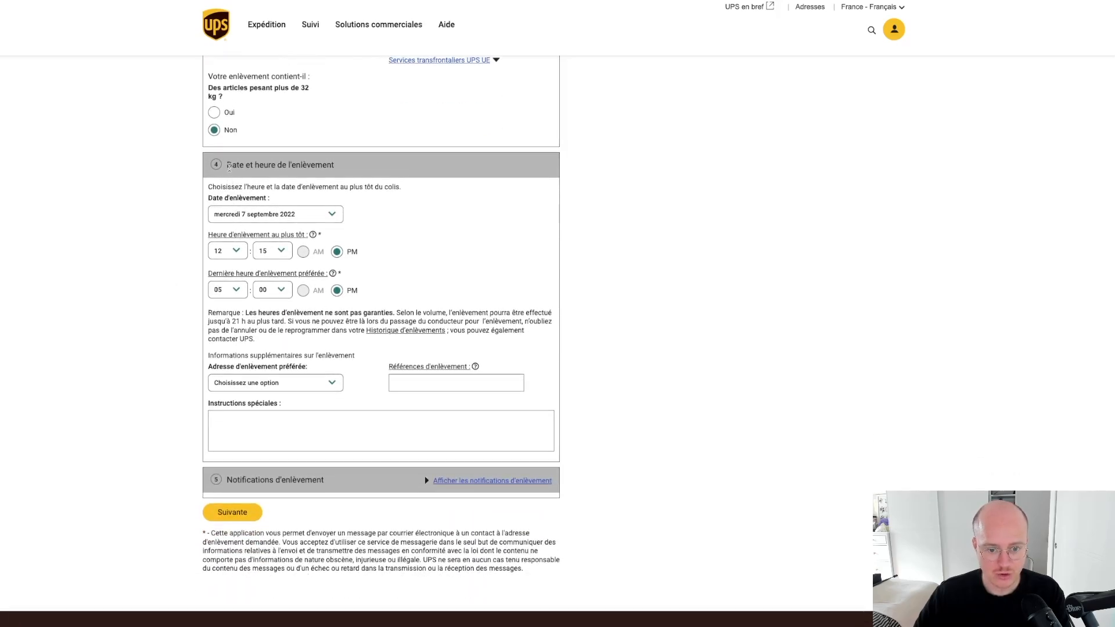
pyautogui.moveTo(229, 167); pyautogui.dragTo(392, 174)
pyautogui.click(337, 216)
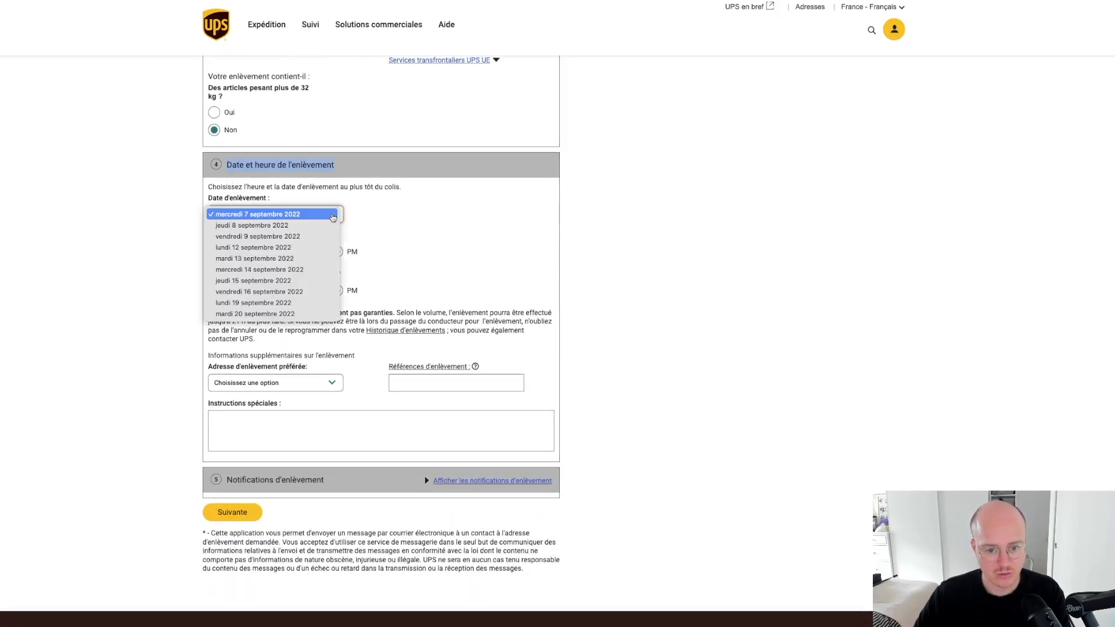
pyautogui.click(326, 248)
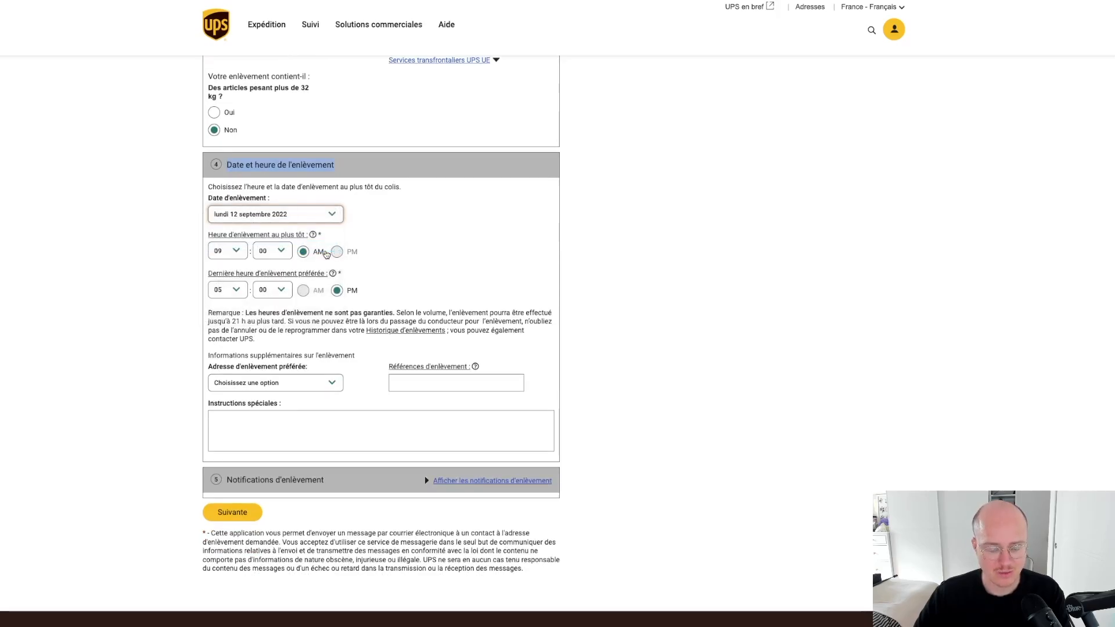
pyautogui.click(235, 290)
pyautogui.click(224, 245)
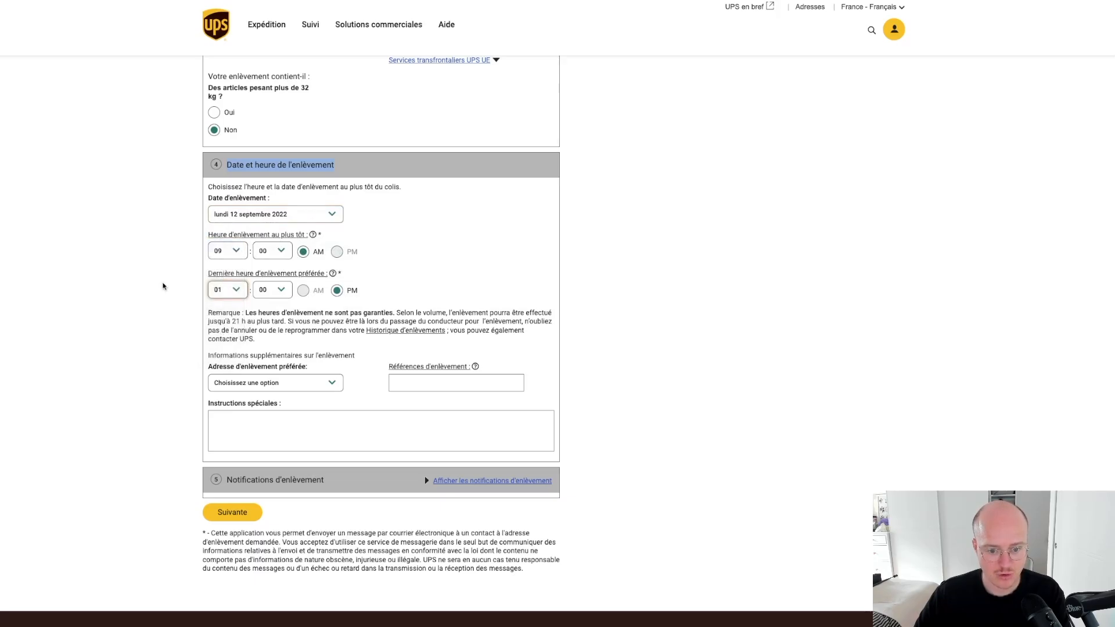
pyautogui.scroll(-1, 162, 295)
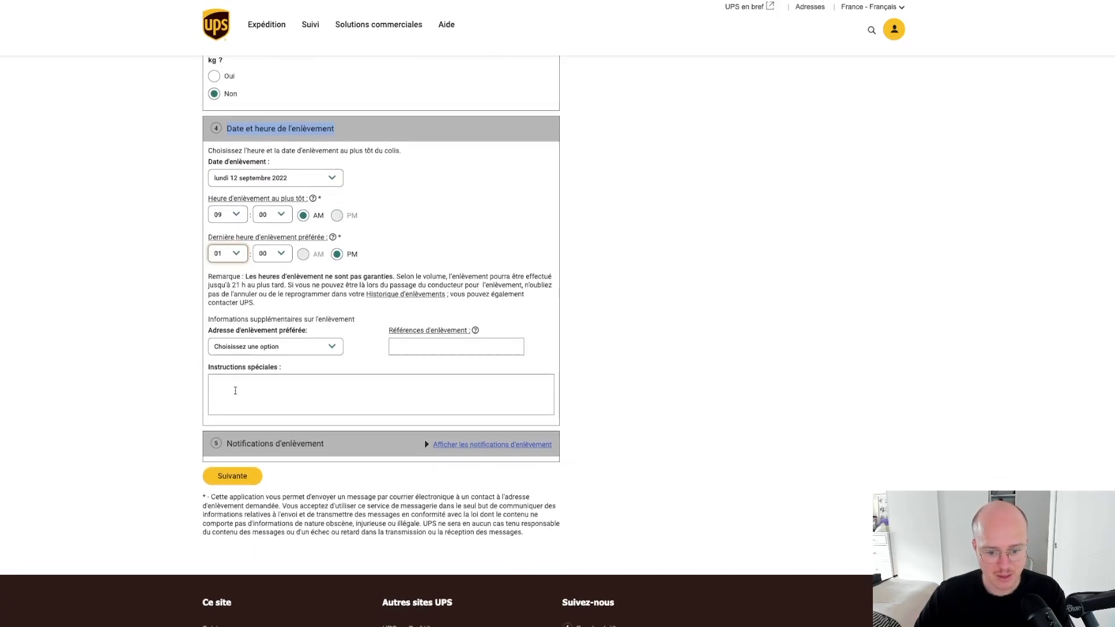